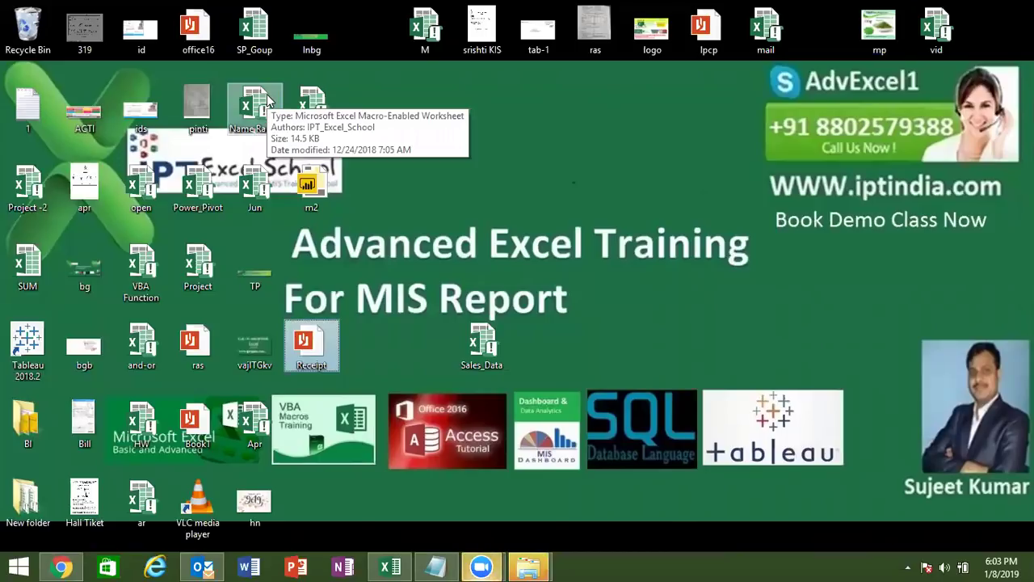
Open the Visual Basic editor for Book1 from the Developer tab and show the Insert menu.
click(396, 567)
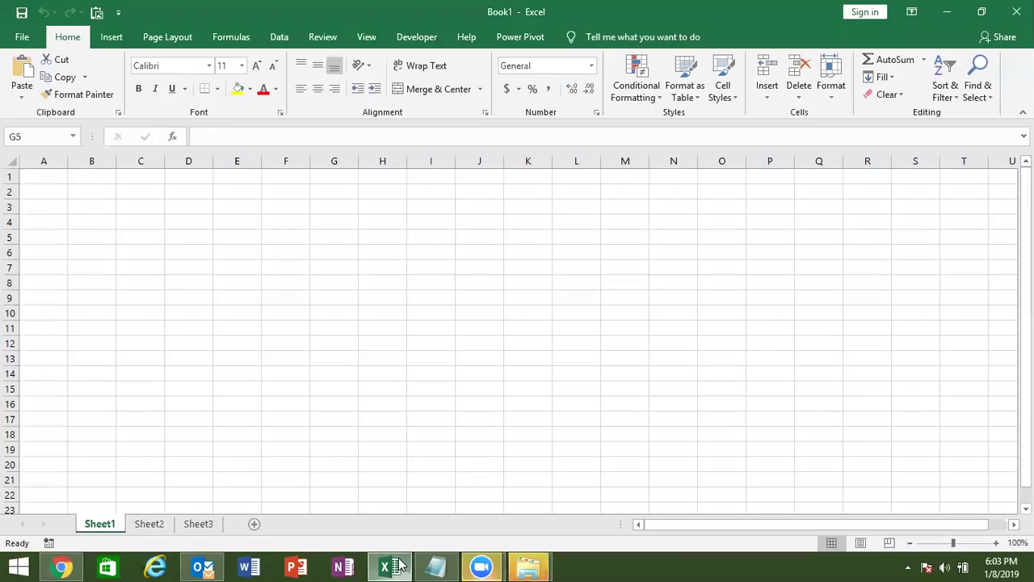
click(402, 37)
click(22, 81)
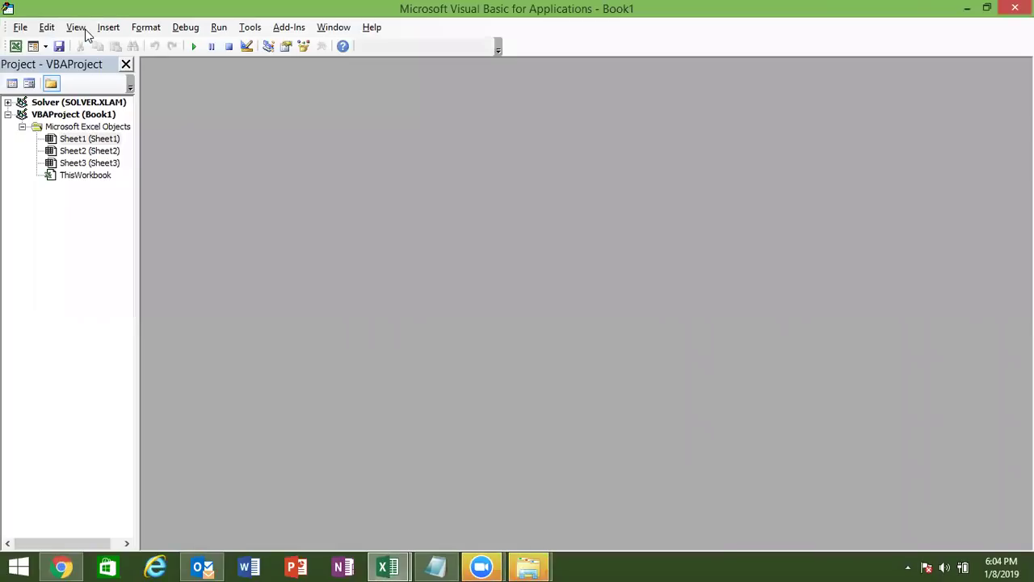
click(107, 28)
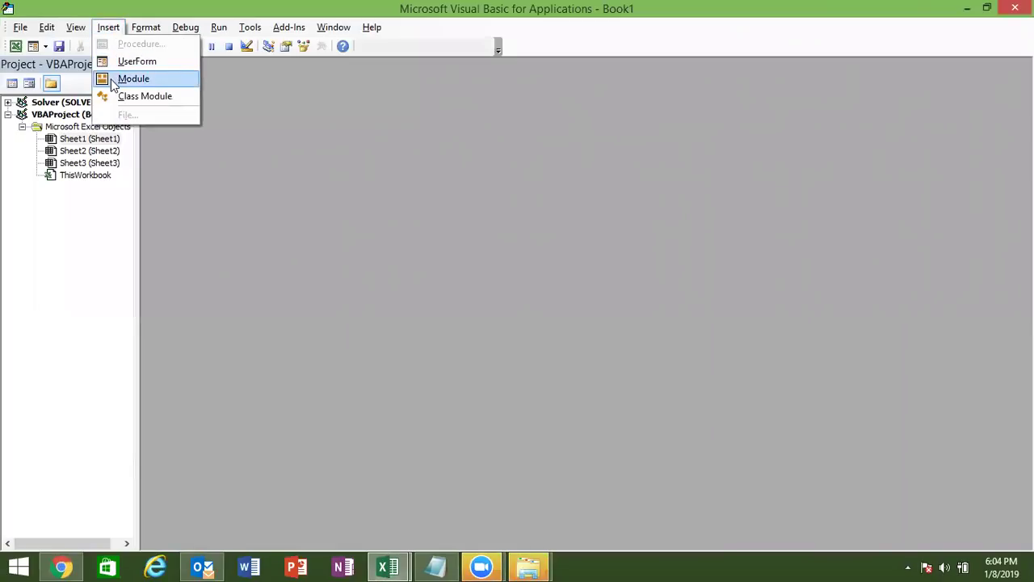
Insert a new module and write the procedure header Sub pr_2().
click(130, 79)
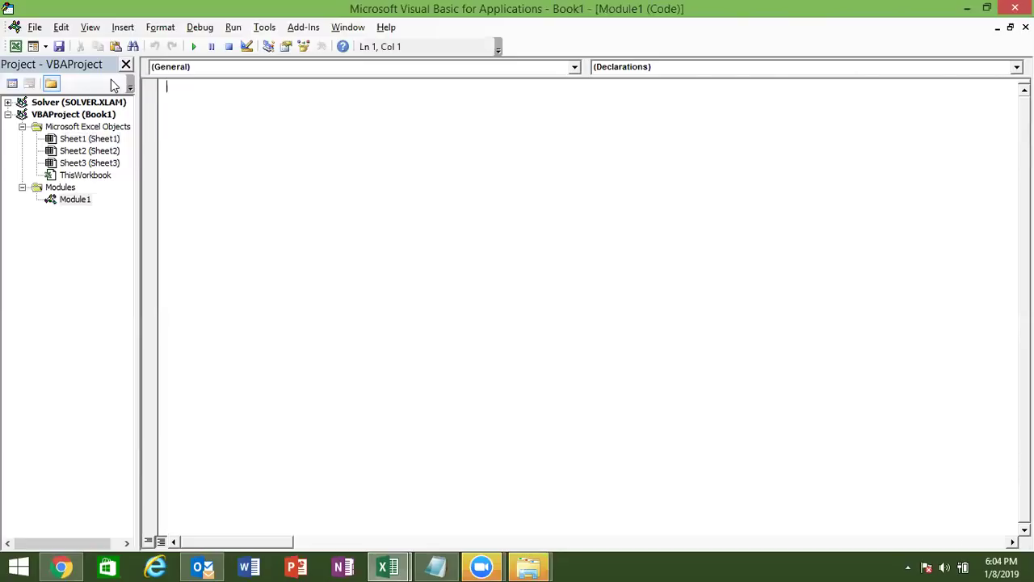
key(Return)
key(Return)
text(sub a)
key(BackSpace)
text(rr)
key(BackSpace)
key(BackSpace)
text(pr)
text( 2())
key(Return)
key(Return)
key(Return)
key(Return)
key(Return)
Add a For i = 1 To 12 … Next loop inside pr_2.
key(Up)
key(Up)
key(Up)
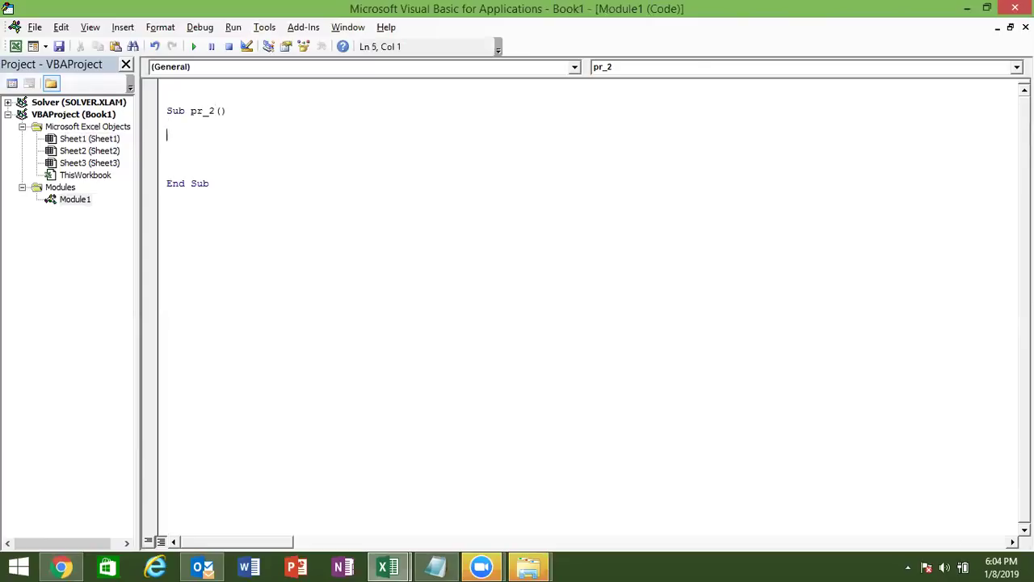
text(for i )
text(=)
key(BackSpace)
text(= 1 to )
text(12)
key(Return)
key(Return)
key(Return)
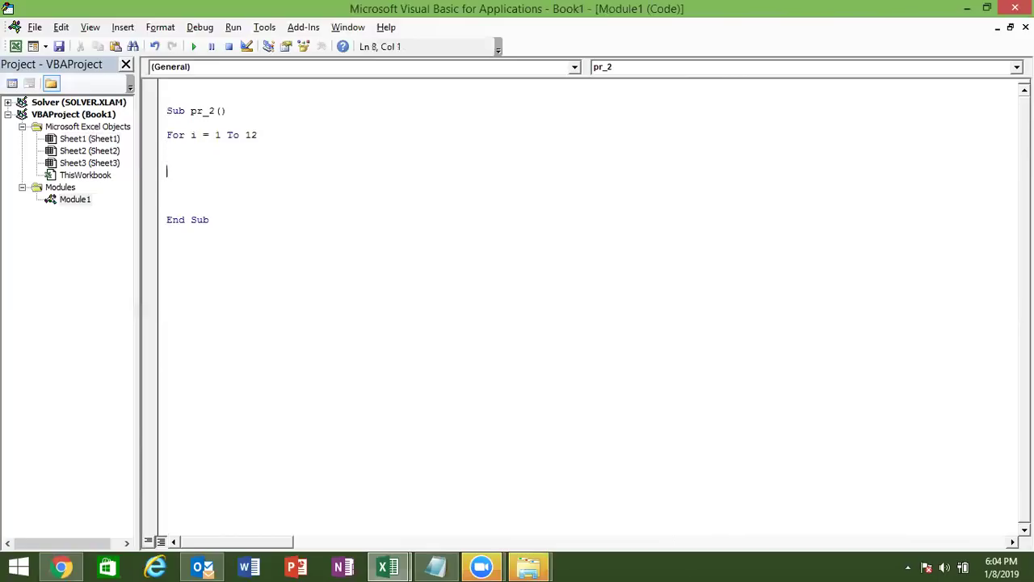
text(1)
key(BackSpace)
text(next)
key(Home)
key(Return)
key(Up)
Start the line workbooks.Add.Save inside the loop.
click(168, 159)
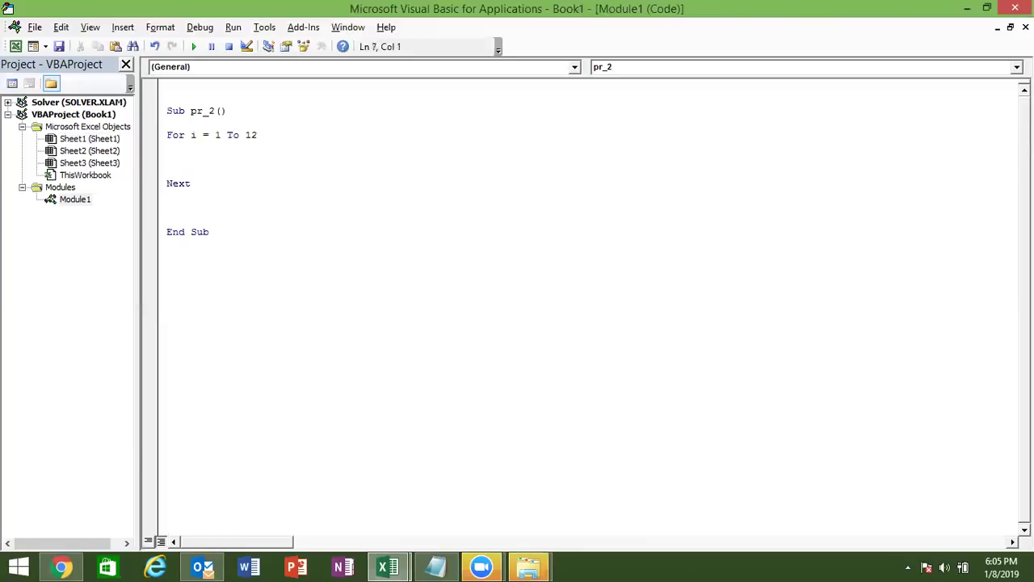
text(workbook)
text(s.)
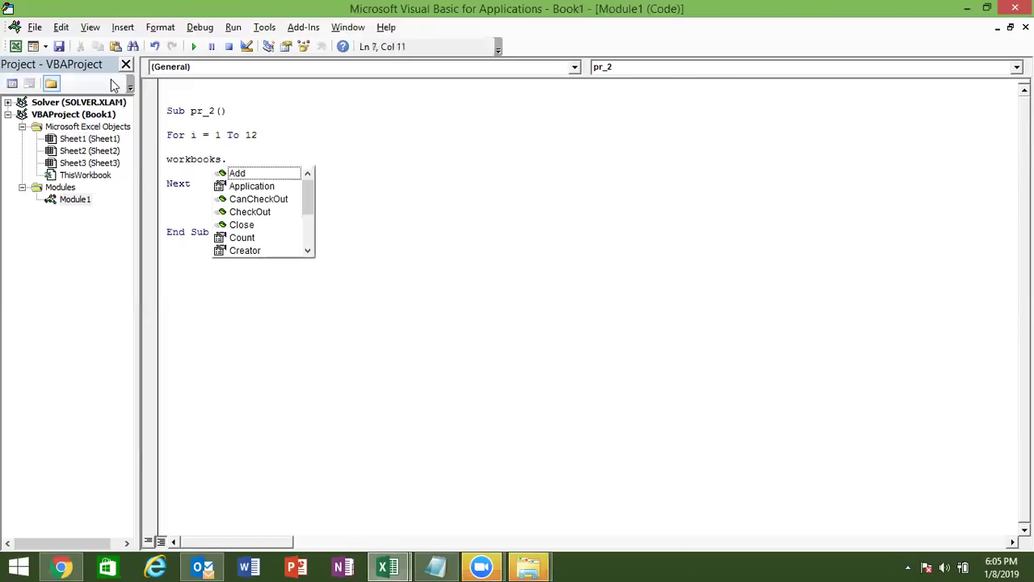
key(Tab)
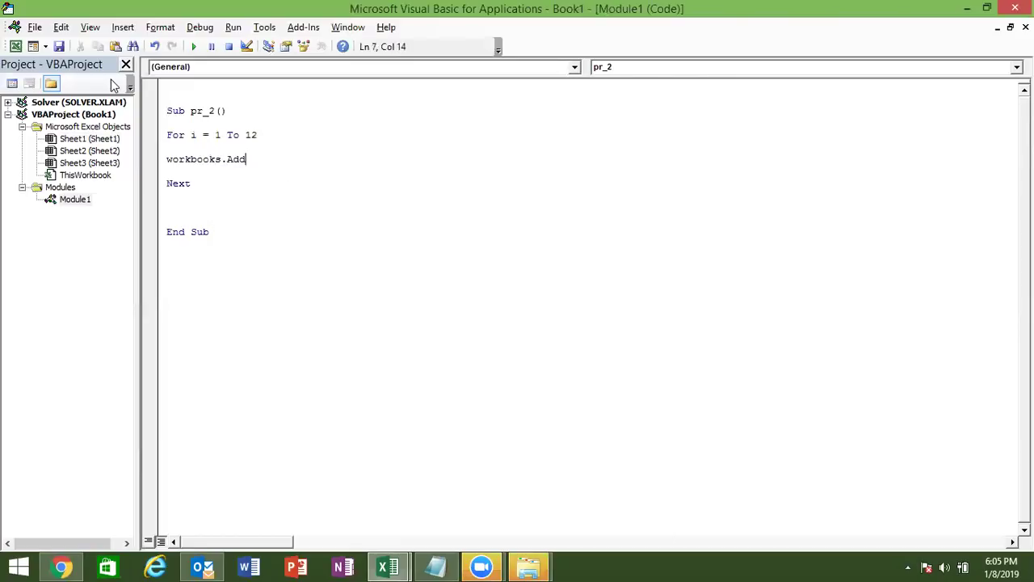
text(.s)
text( =)
key(BackSpace)
Switch to File Explorer and open the 2019 folder on Local Disk (D:).
key(alt+F11)
key(alt+Tab)
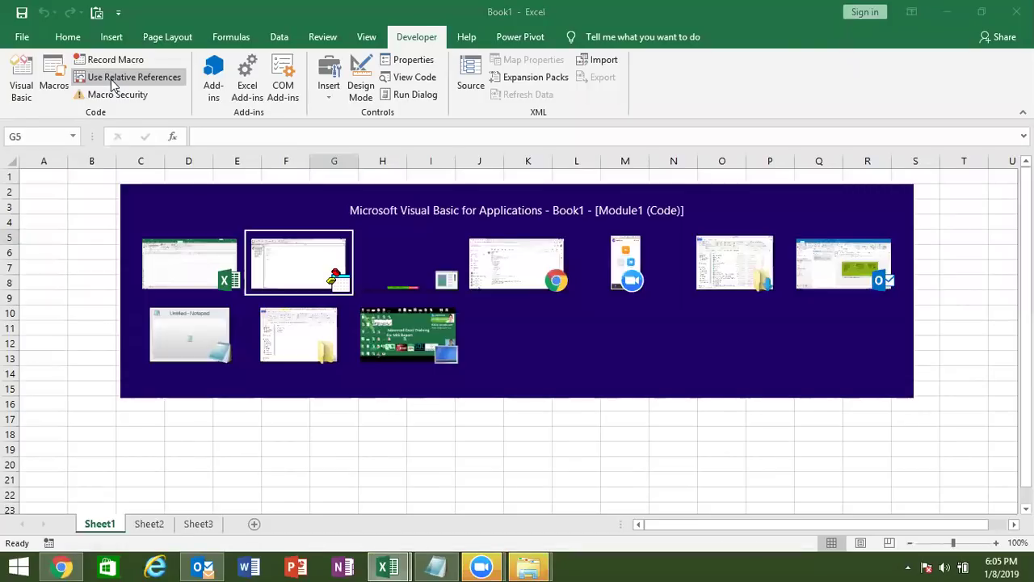
key(alt+Tab)
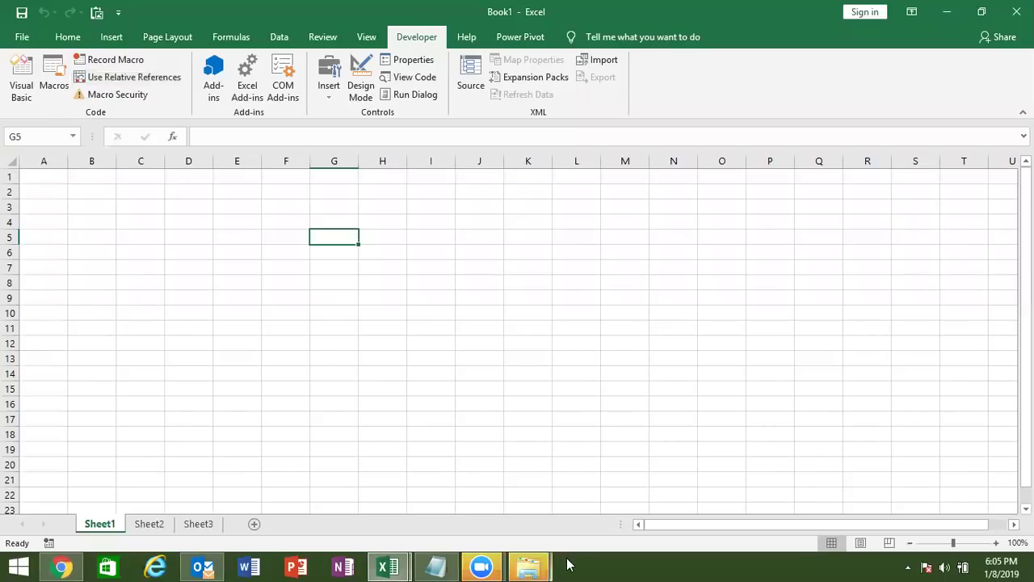
click(528, 567)
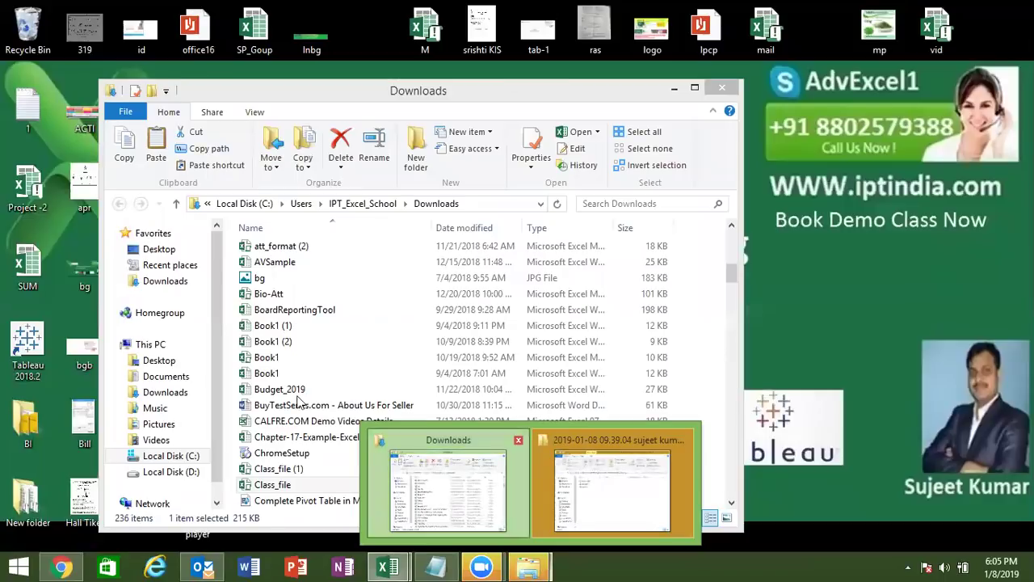
click(485, 514)
click(185, 475)
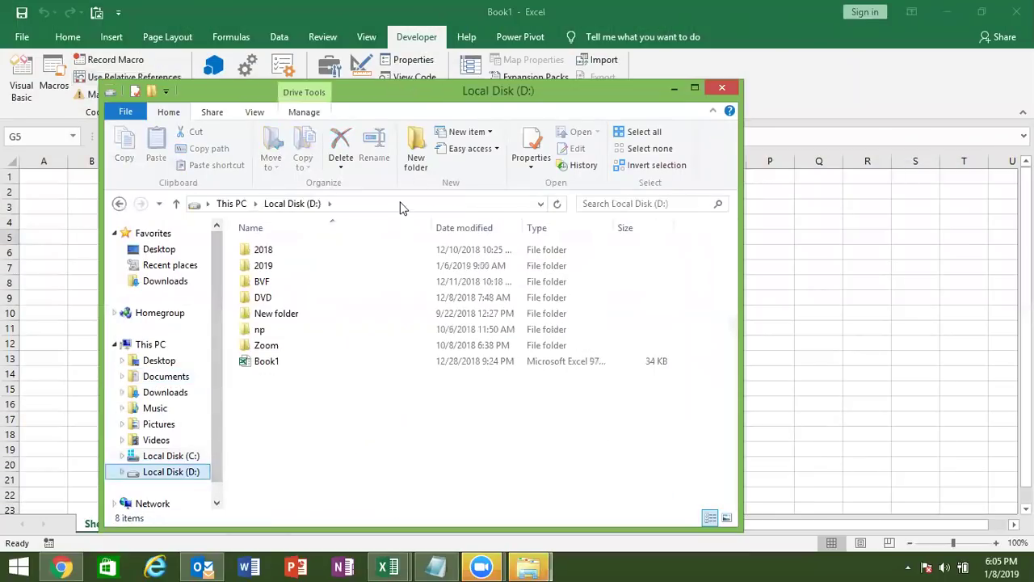
double_click(444, 97)
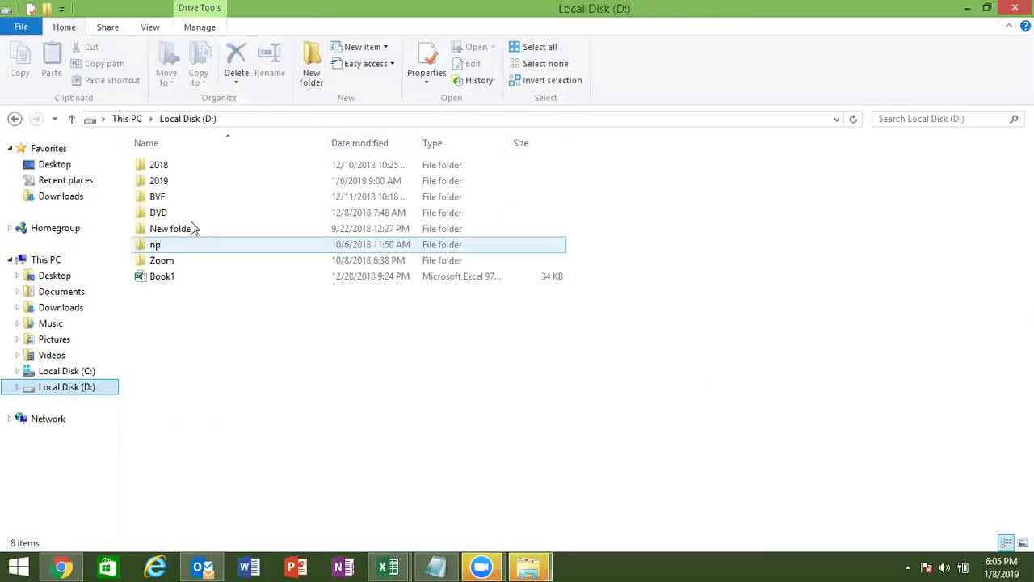
double_click(190, 178)
Copy the D:\2019 folder path and switch back to the code editor.
click(283, 118)
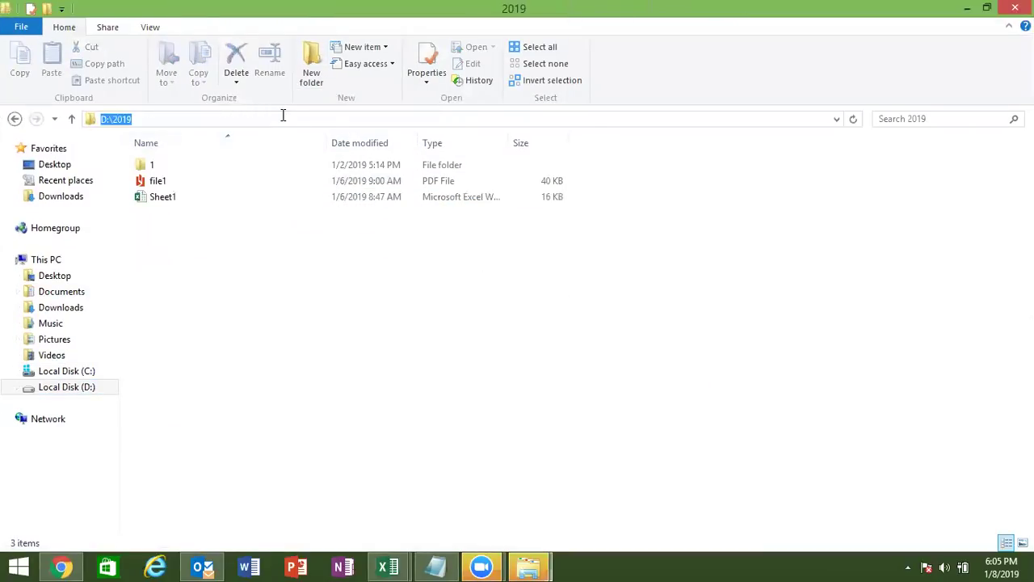
key(Escape)
key(alt+Tab)
key(alt+Tab)
key(alt+Tab)
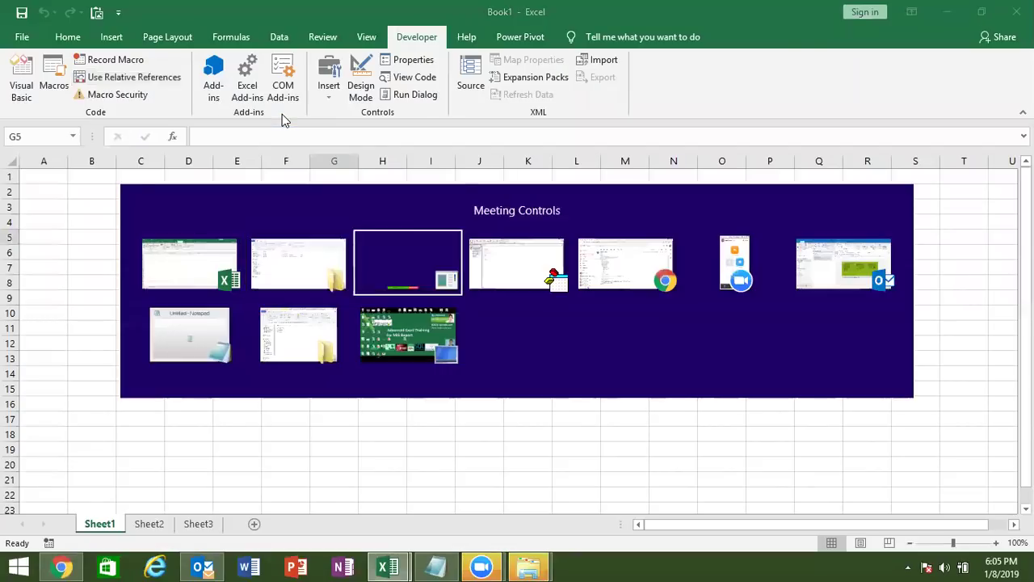
key(alt+Tab)
Complete the save line as Workbooks.Add.Save "D:\2019\" & i & ".xlsx".
text(D:\2019\")
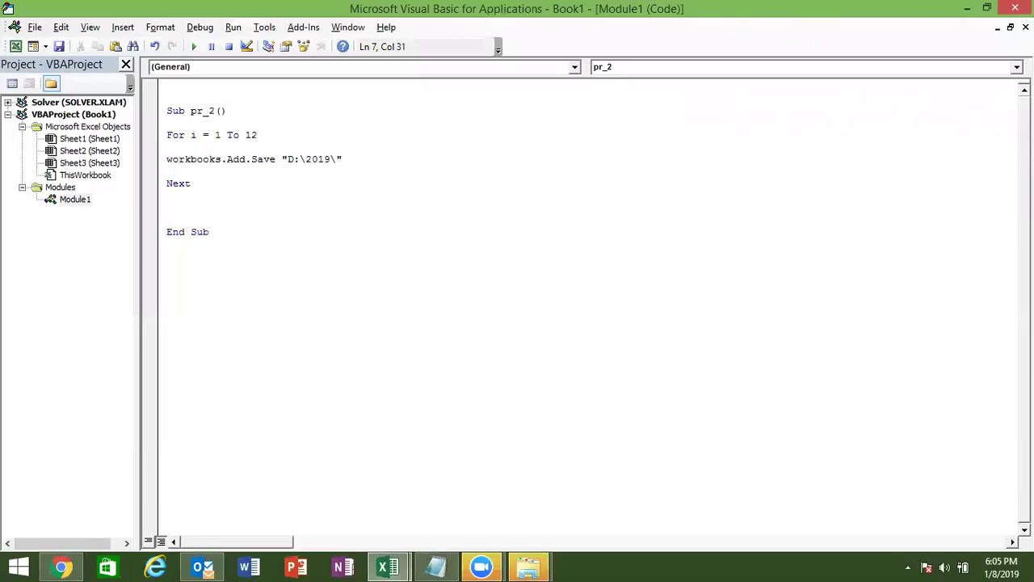
text(& )
text(i & ".xlsx")
key(Return)
Highlight the parts of the For i = 1 To 12 line: For, i, the equals sign and 12.
click(361, 158)
double_click(194, 135)
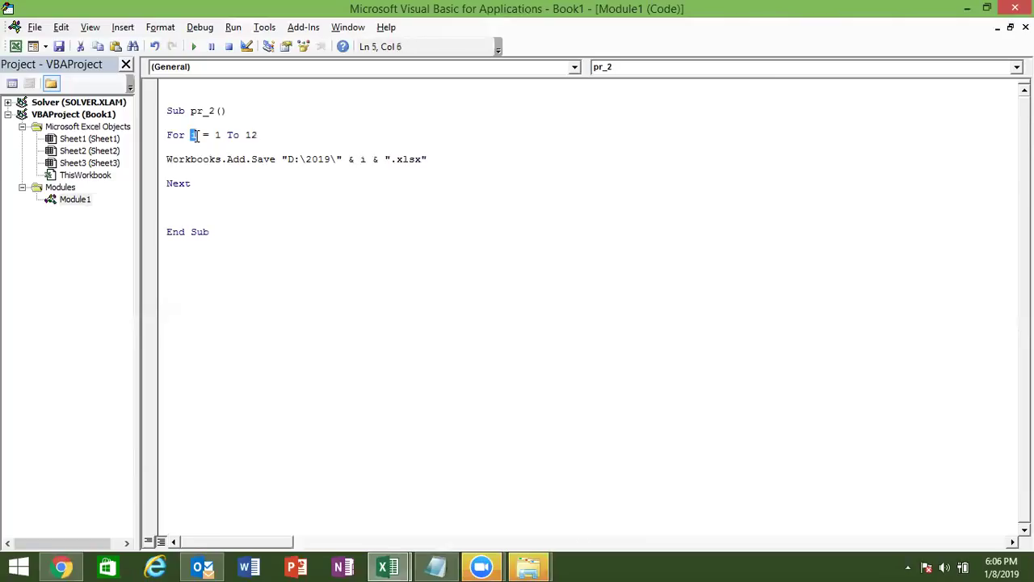
click(194, 135)
double_click(194, 135)
click(194, 137)
double_click(179, 135)
double_click(194, 135)
double_click(205, 135)
double_click(251, 135)
double_click(195, 136)
click(156, 160)
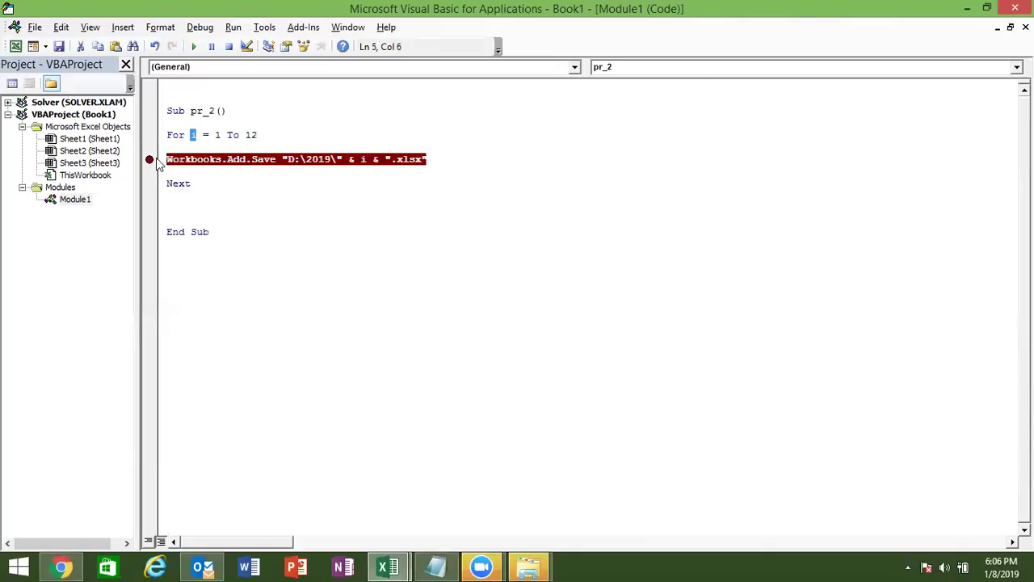
click(193, 137)
double_click(194, 136)
key(Down)
double_click(194, 136)
double_click(363, 160)
click(152, 164)
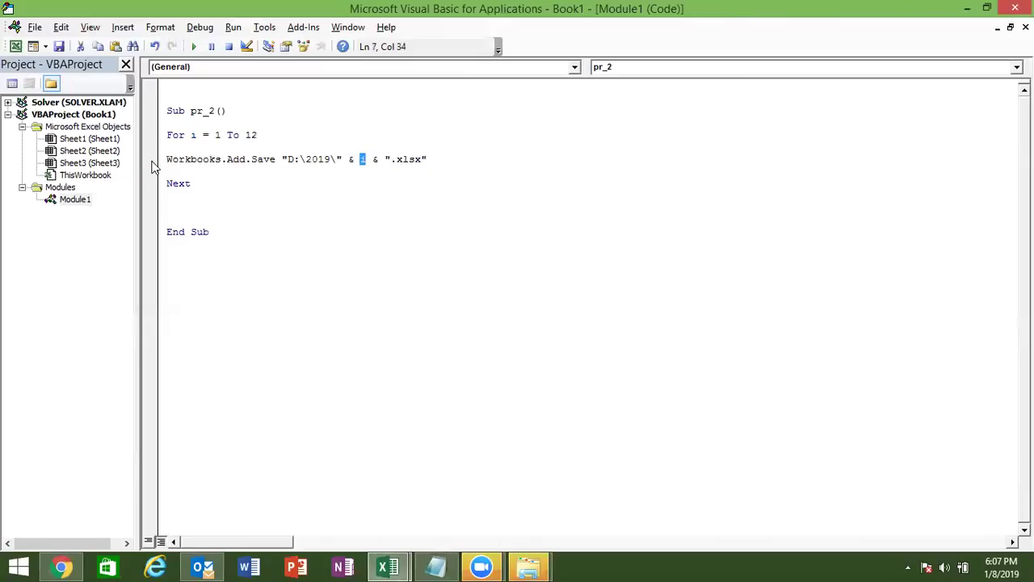
click(239, 171)
Wrap i in the file name as MonthName(i, True) for abbreviated month names.
click(358, 160)
text(m)
text(onthname()
key(Right)
key(Right)
key(Left)
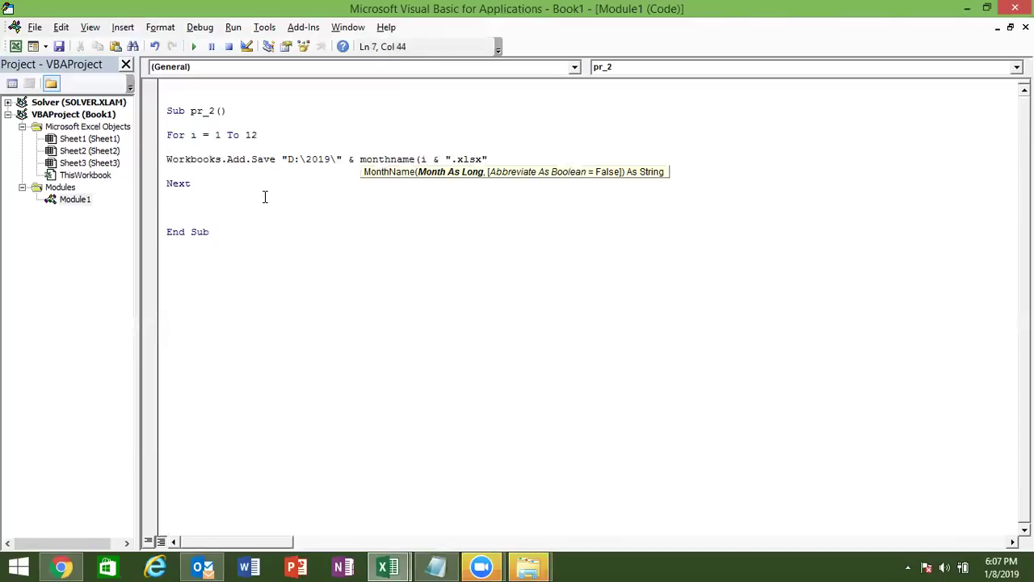
text(,)
key(Down)
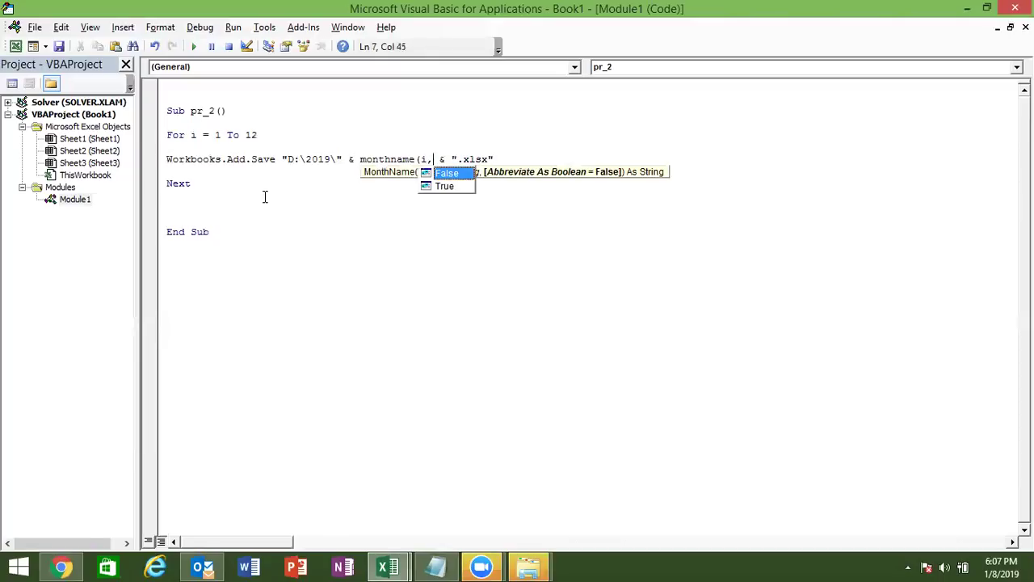
key(Down)
key(Tab)
text())
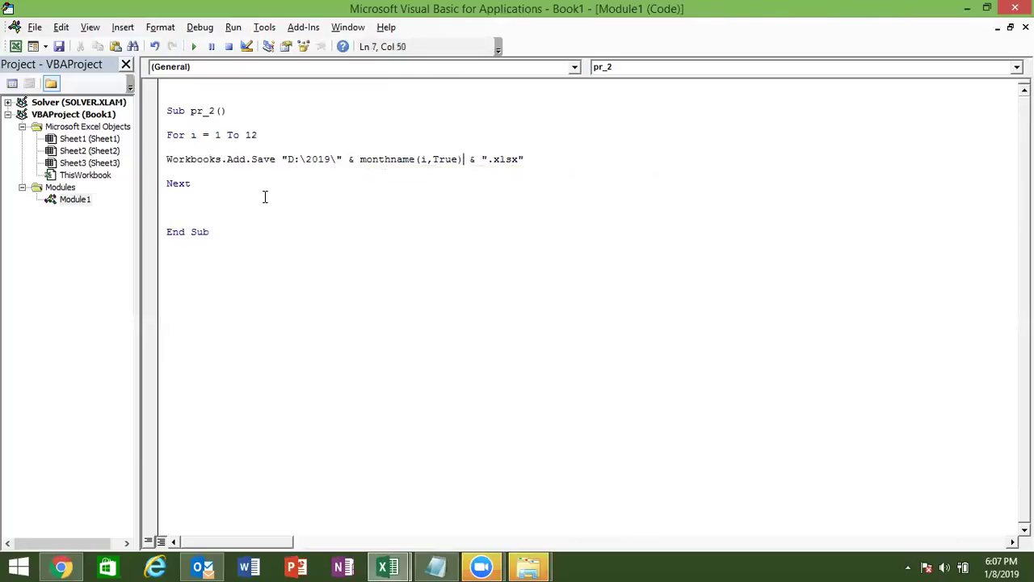
click(330, 201)
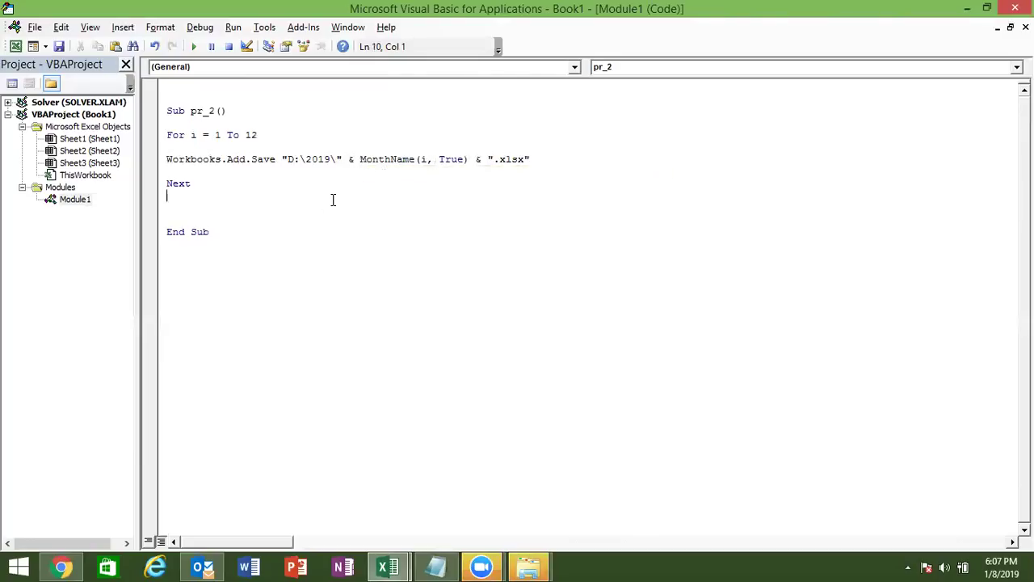
Add blank lines above the Next statement.
click(183, 173)
key(Return)
key(Return)
key(Return)
key(Return)
key(Up)
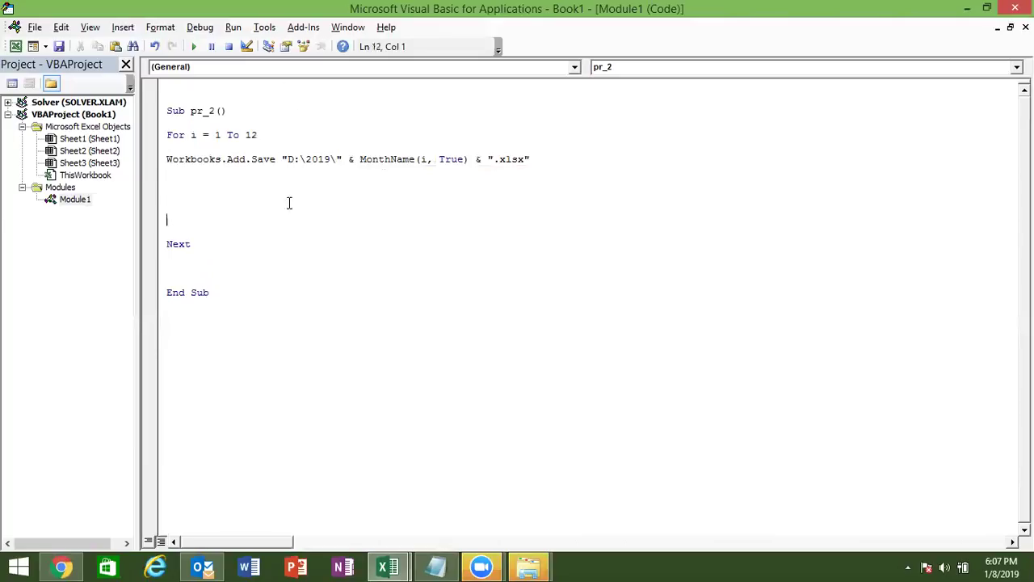
Run pr_2 and dismiss the resulting compile error.
click(254, 242)
click(195, 46)
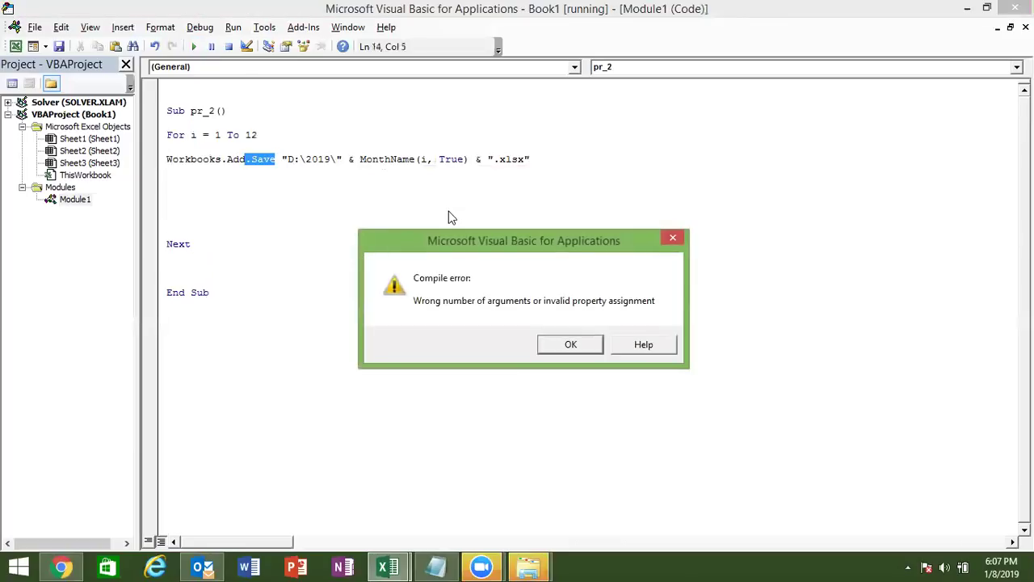
click(575, 352)
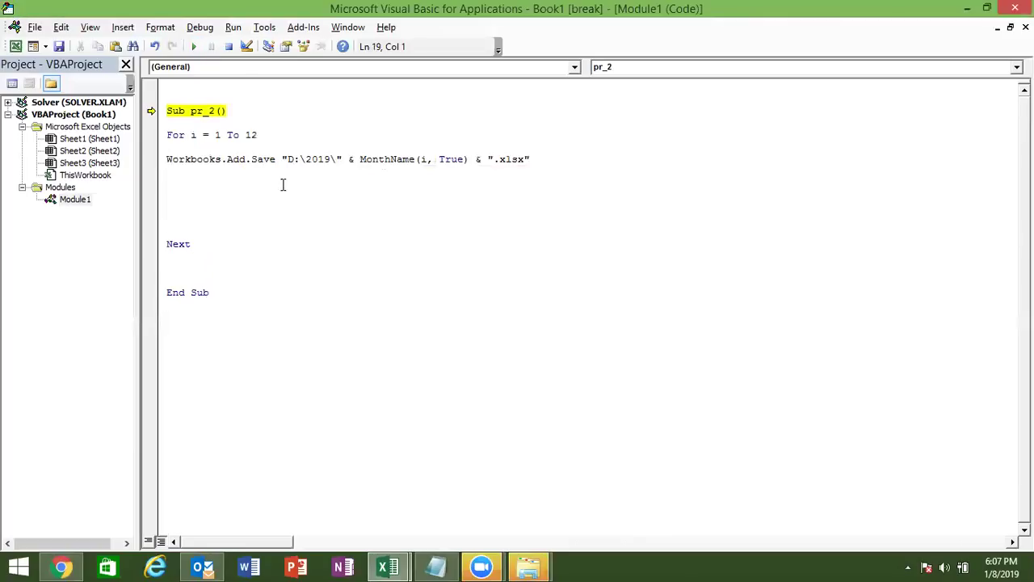
Change .Save to .SaveAs in the save line and run pr_2 again.
click(278, 159)
text(As)
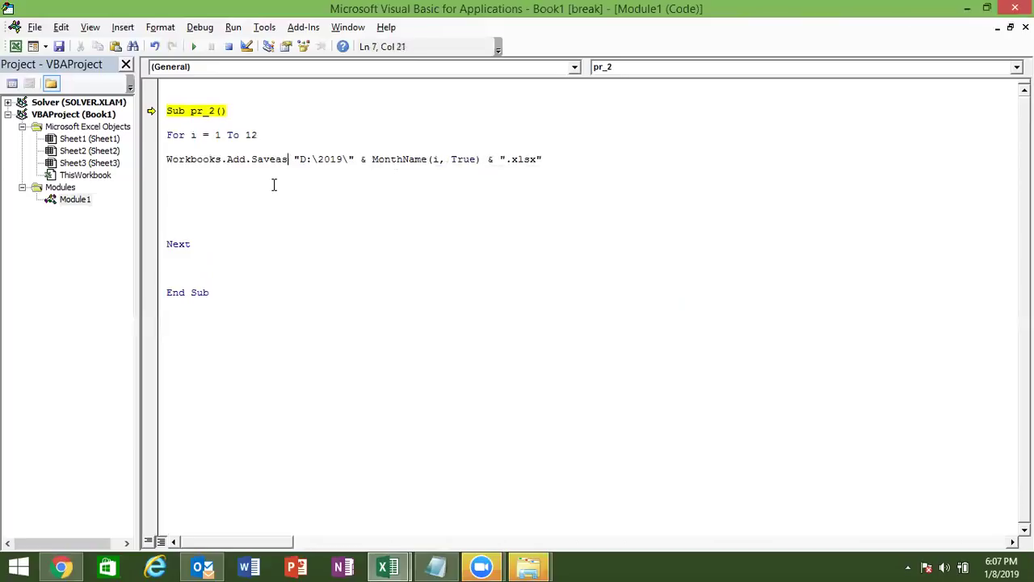
click(275, 184)
click(193, 46)
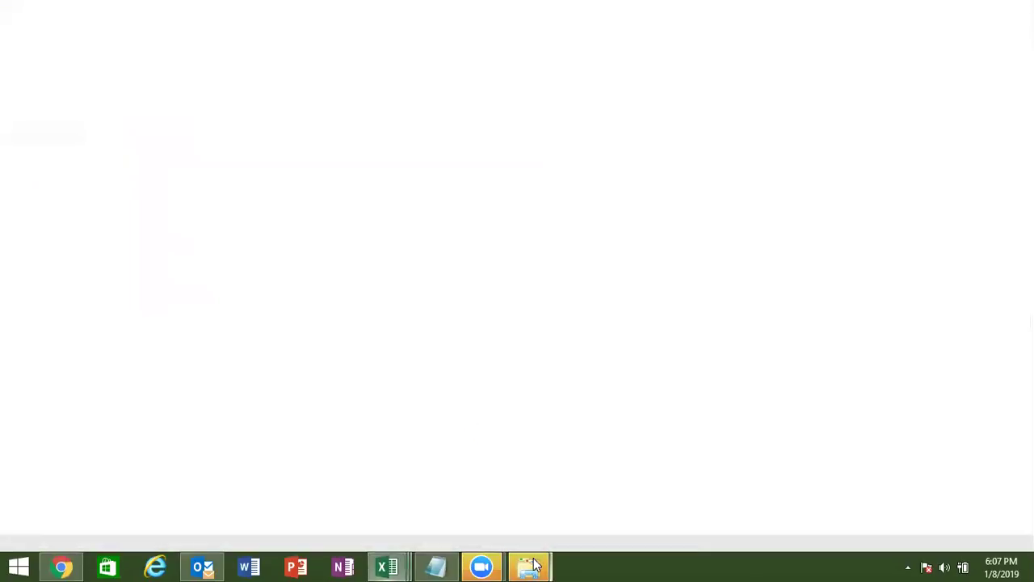
Close the Jan, Apr, Feb, Mar, May and Jun workbooks from the Excel taskbar.
click(497, 522)
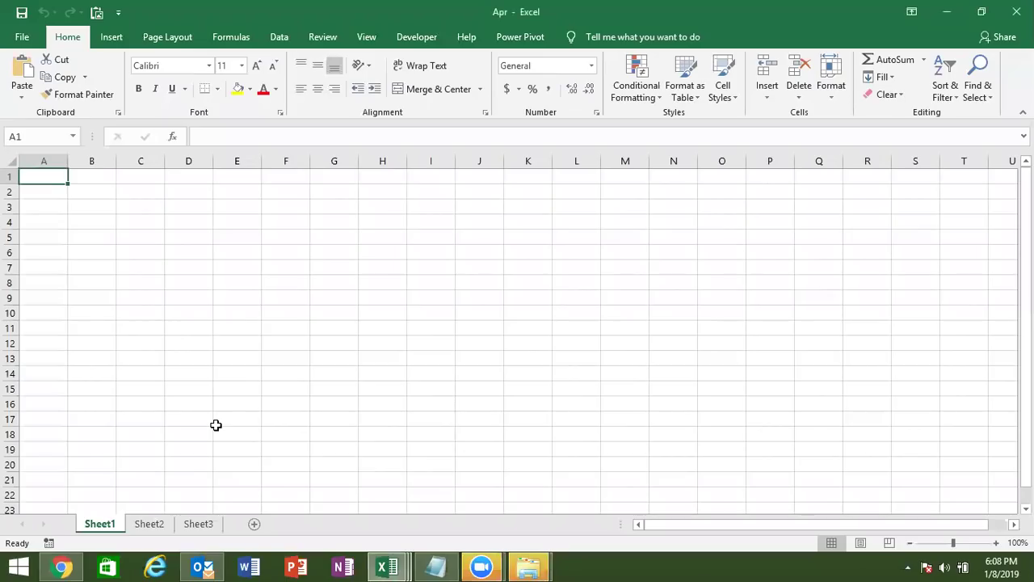
click(402, 568)
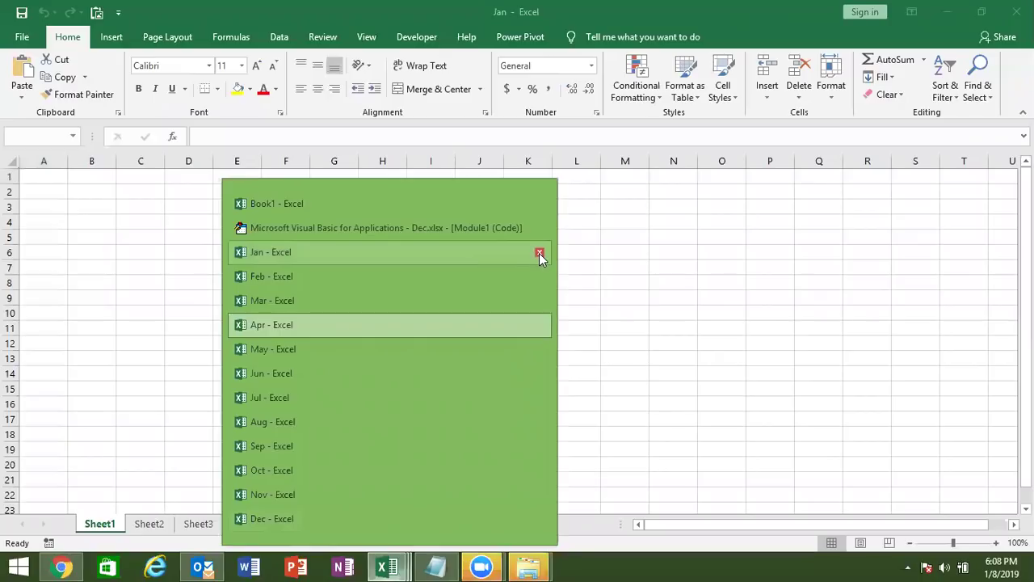
click(539, 253)
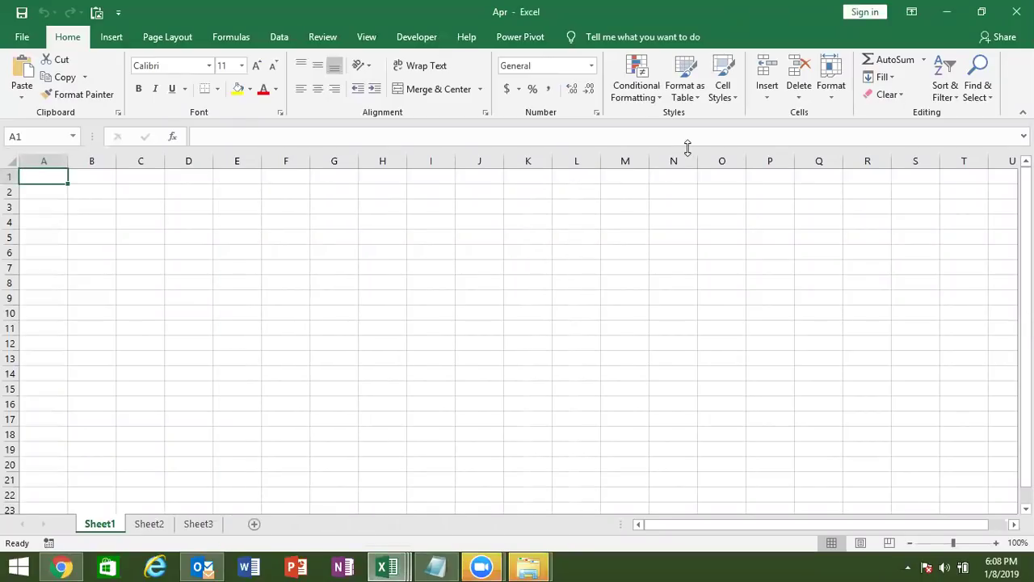
click(1016, 12)
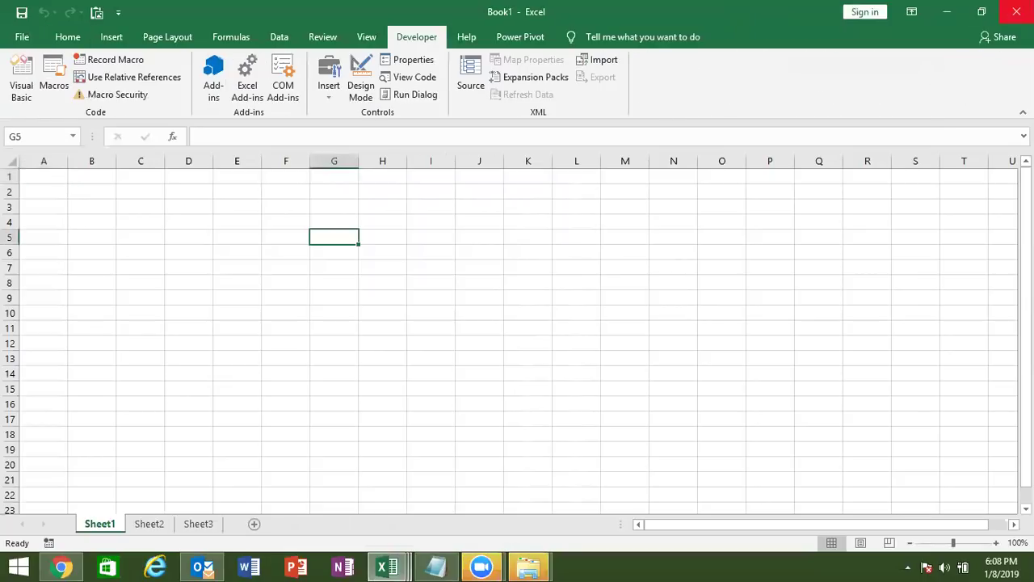
click(406, 566)
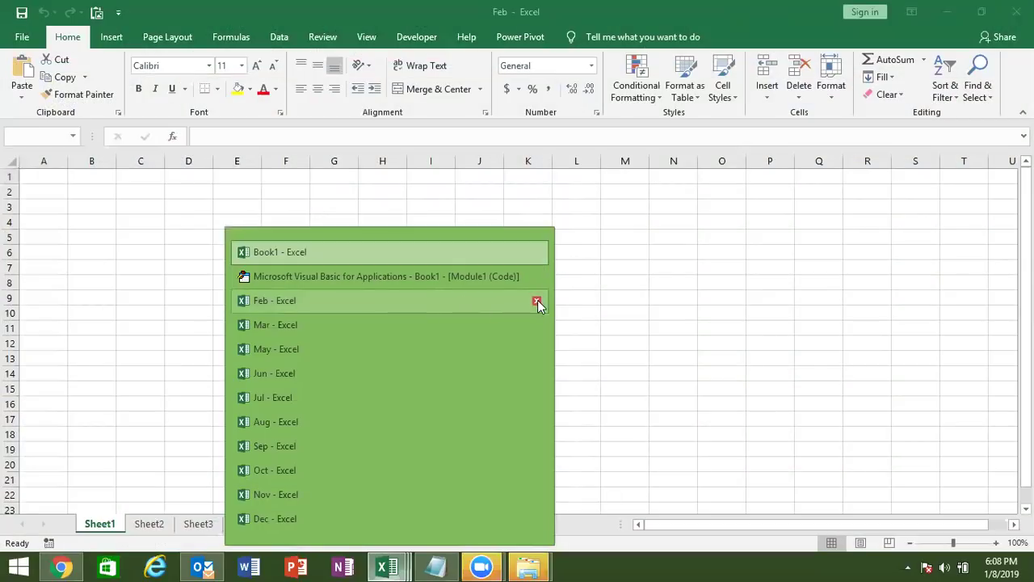
click(537, 302)
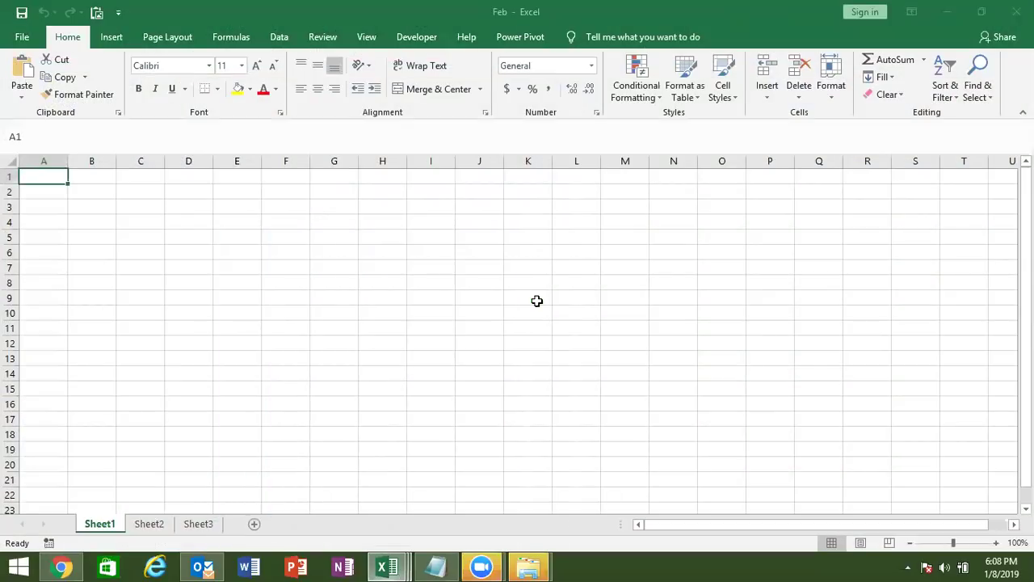
click(391, 566)
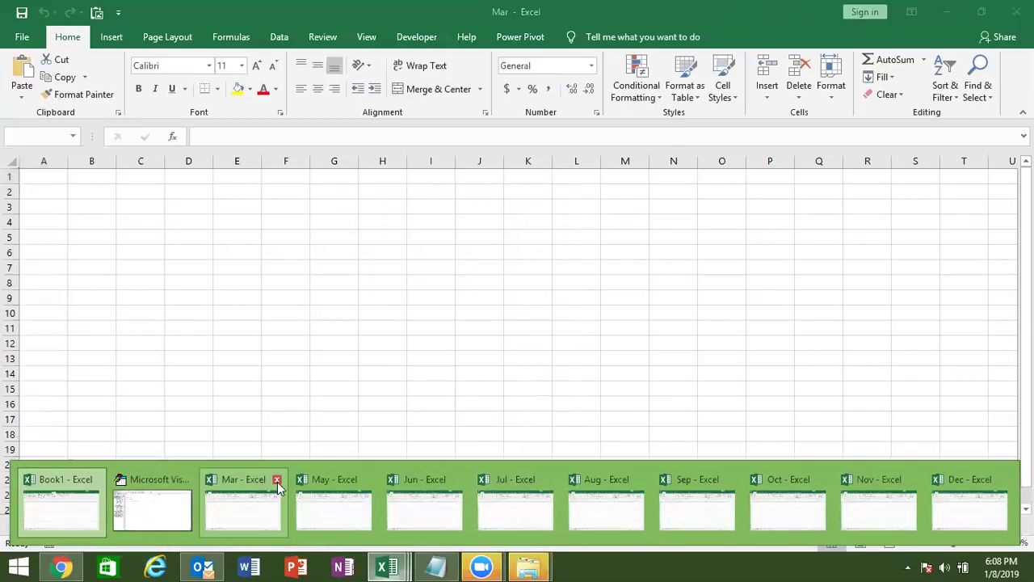
click(277, 480)
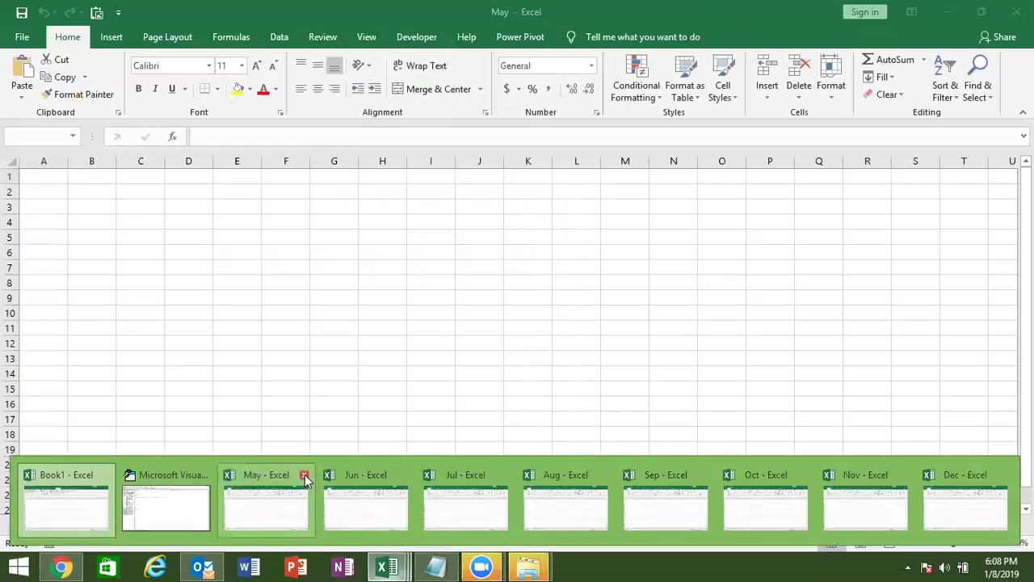
click(304, 475)
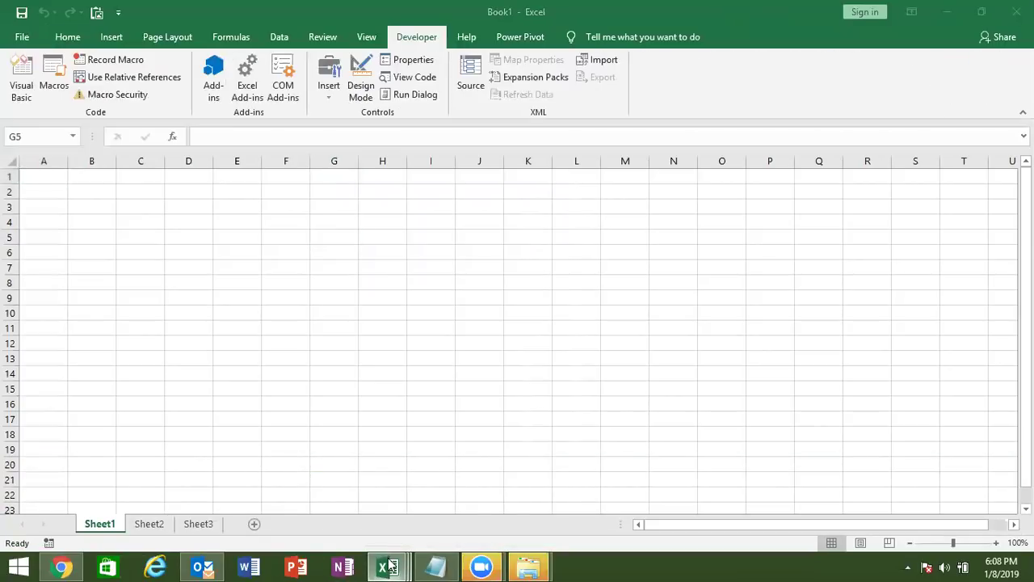
click(387, 567)
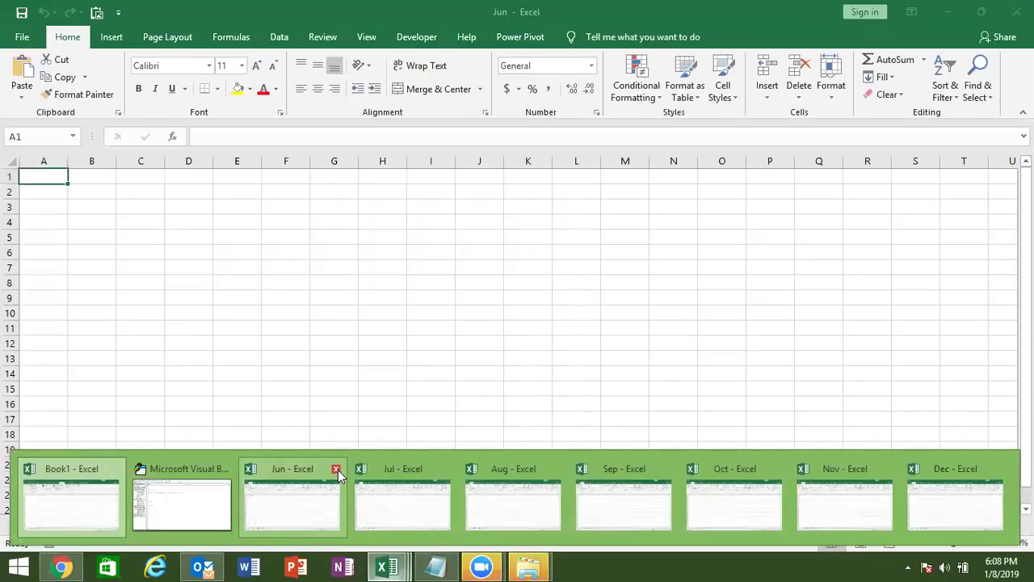
click(336, 470)
Close the remaining Jul through Dec workbooks, leaving Book1 open.
click(395, 565)
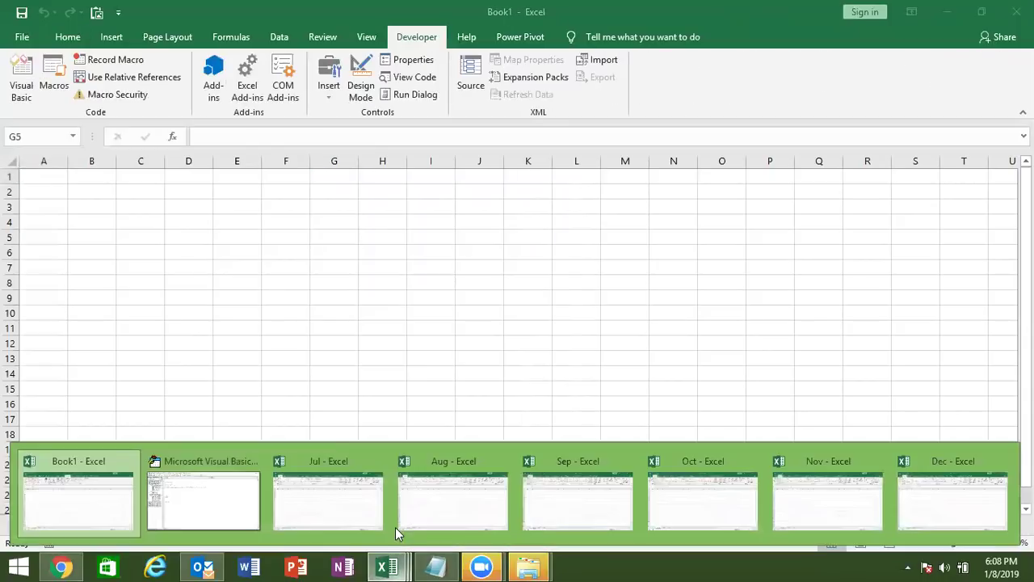
click(380, 462)
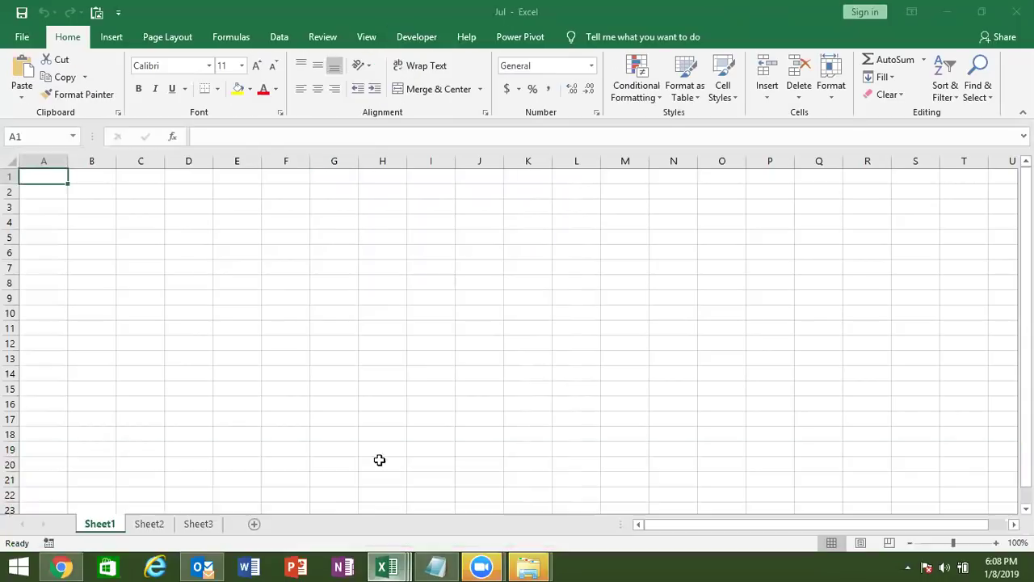
click(390, 565)
mouse_move(431, 451)
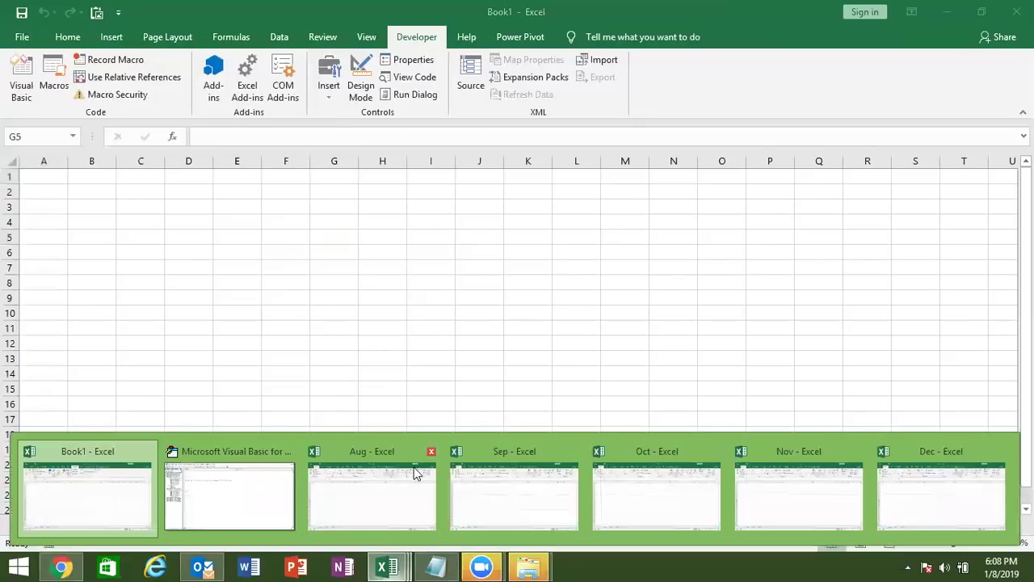
click(431, 452)
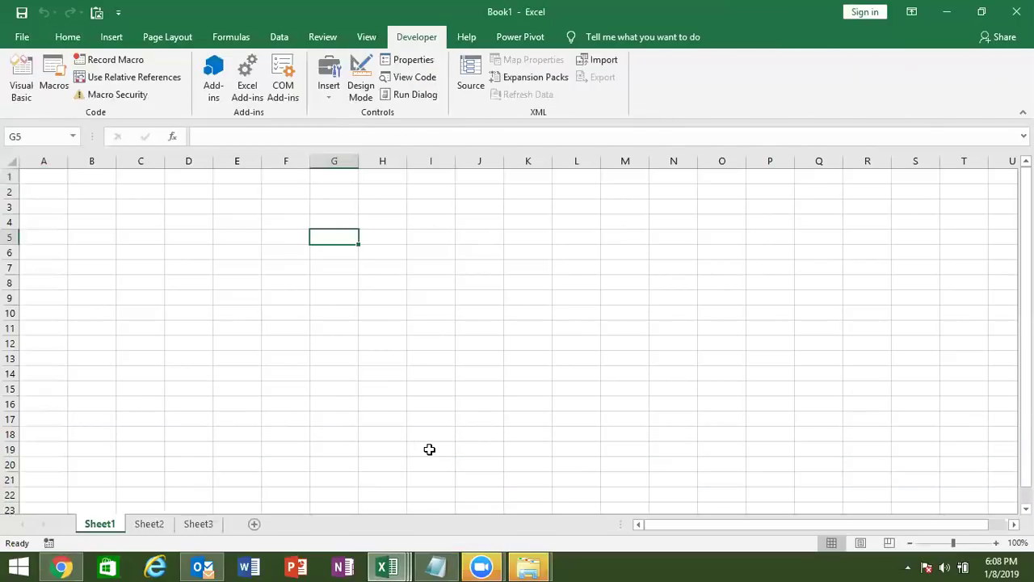
click(399, 564)
mouse_move(497, 441)
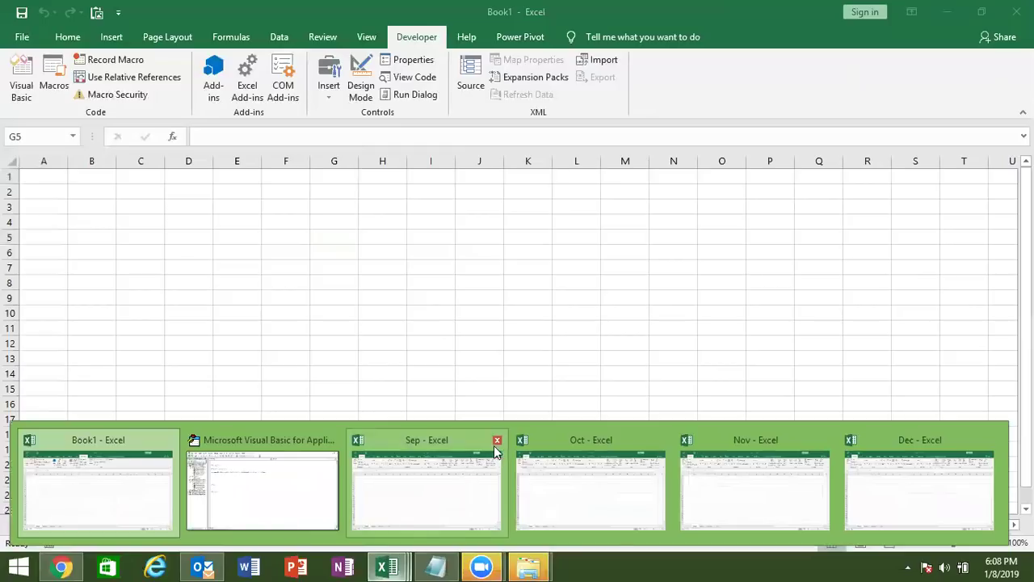
click(497, 442)
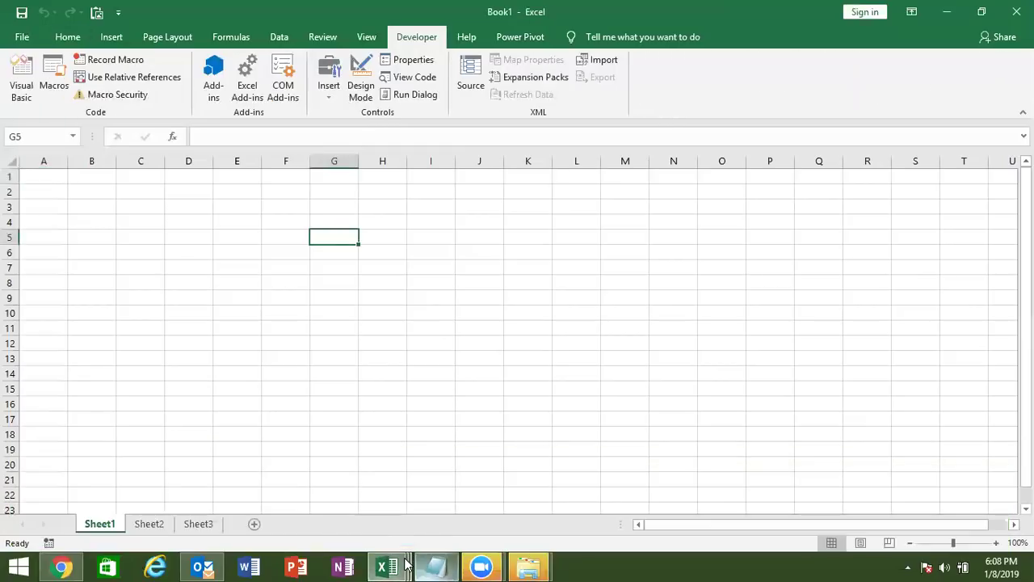
click(394, 565)
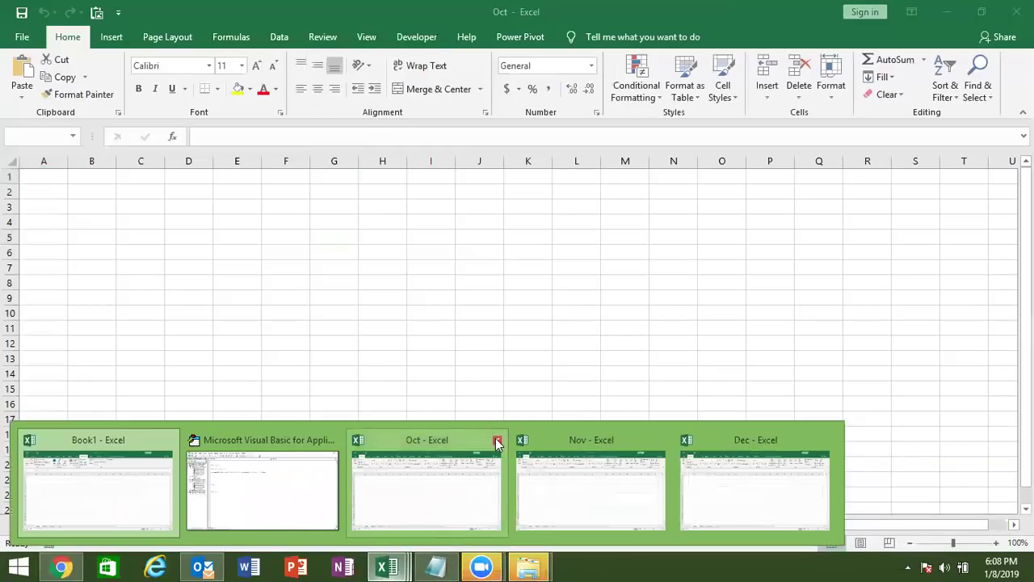
click(494, 482)
click(388, 568)
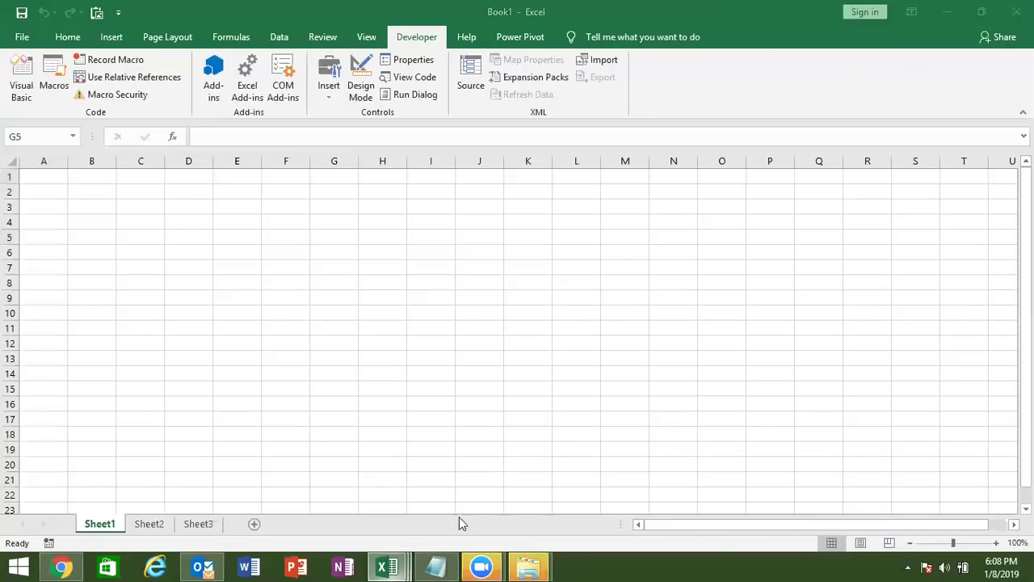
click(543, 440)
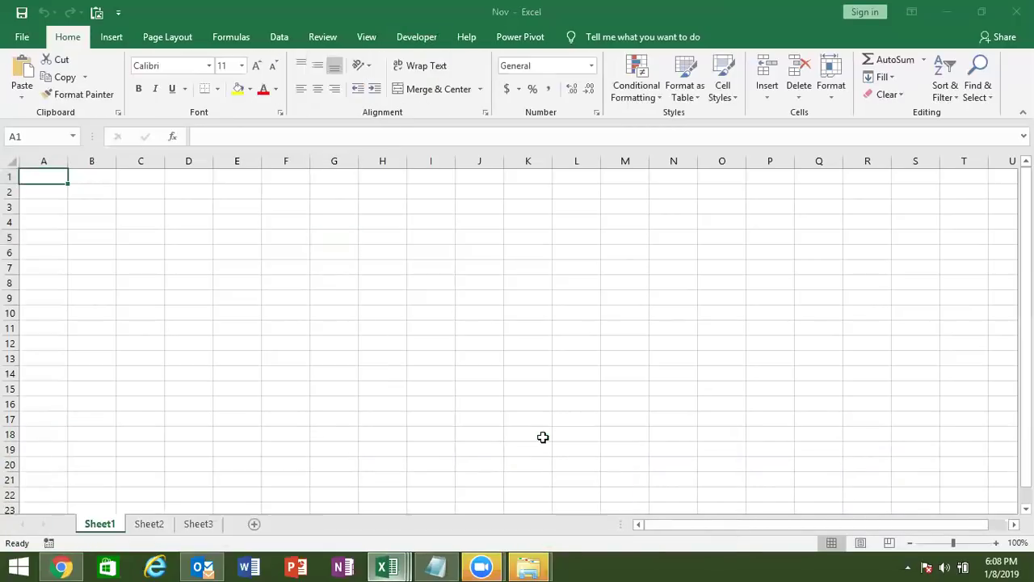
click(404, 565)
mouse_move(624, 440)
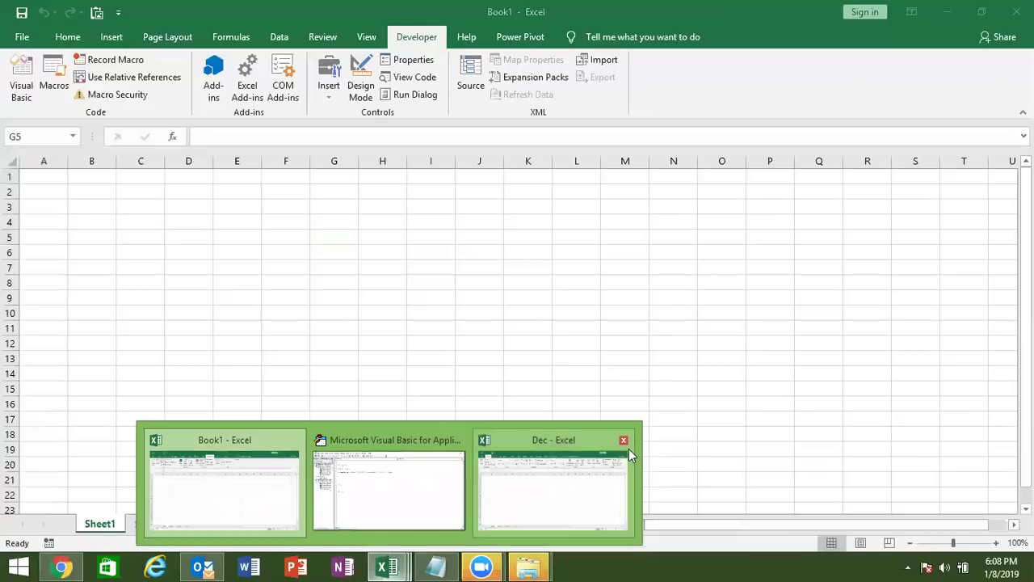
click(624, 443)
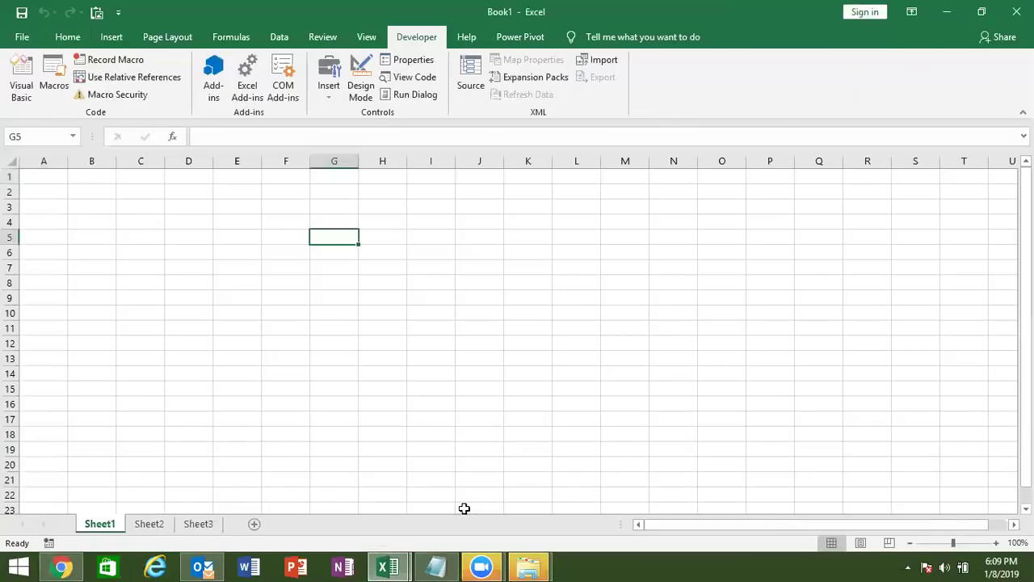
click(396, 566)
Add the line Sheets.Add , , 30 under the SaveAs statement inside the loop.
click(426, 514)
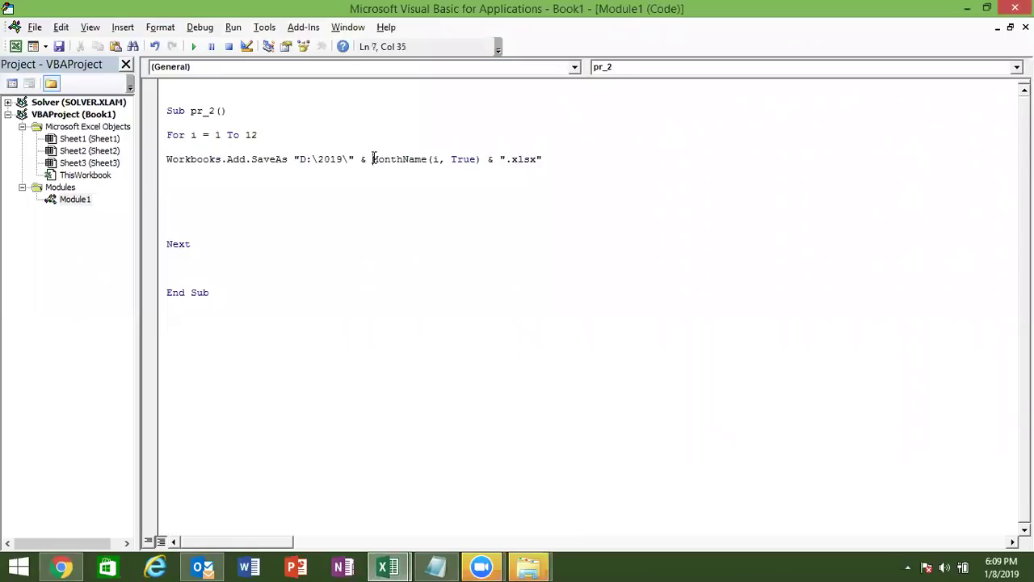
drag(372, 158, 482, 158)
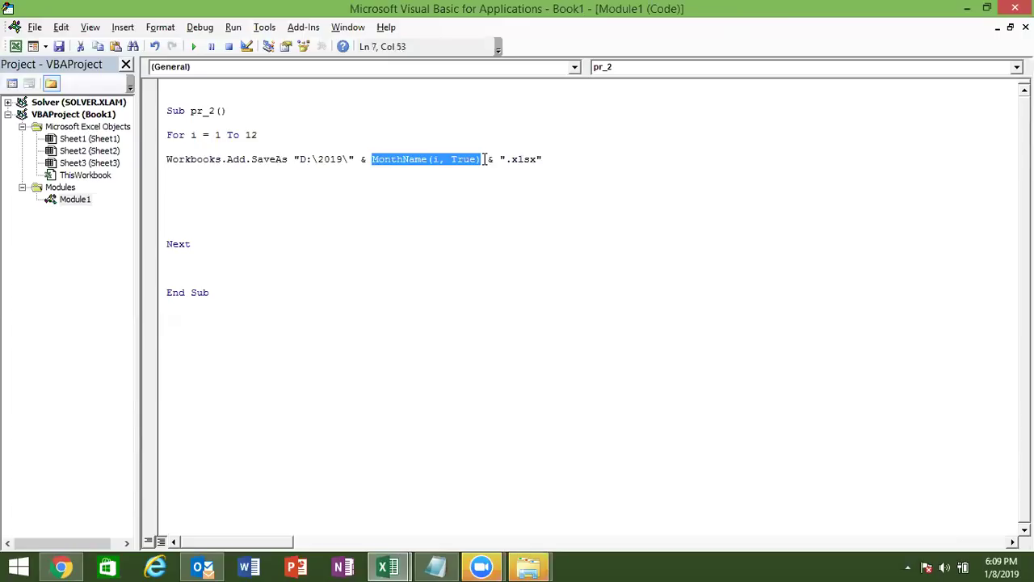
click(274, 205)
key(Up)
key(Up)
key(Tab)
text(sheets.ad)
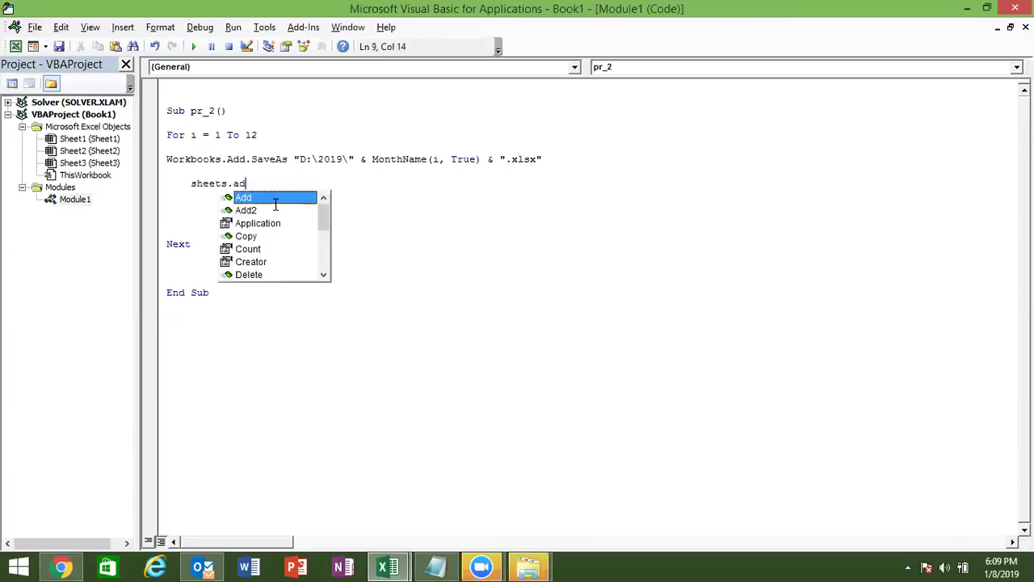
double_click(275, 201)
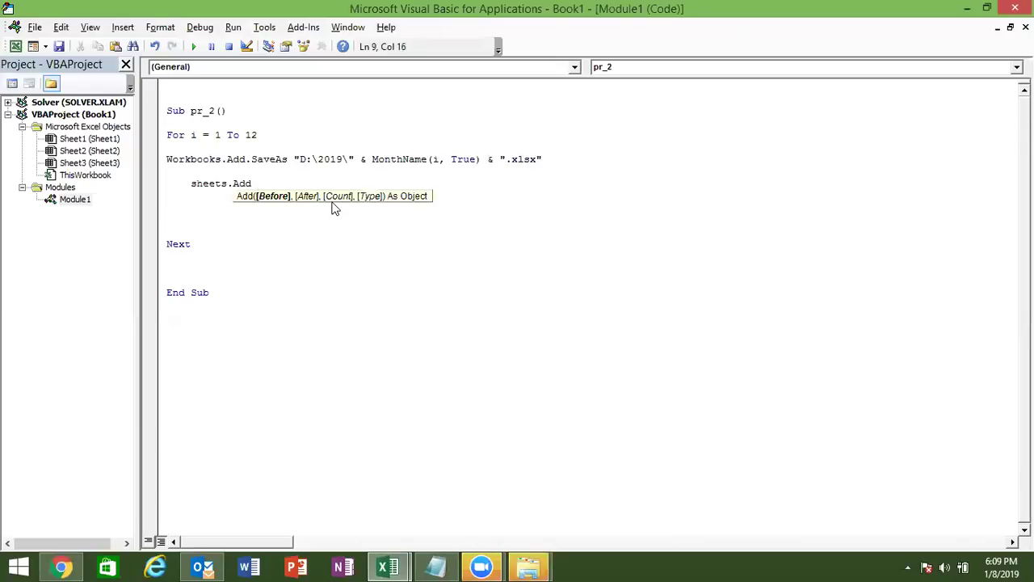
text(, , )
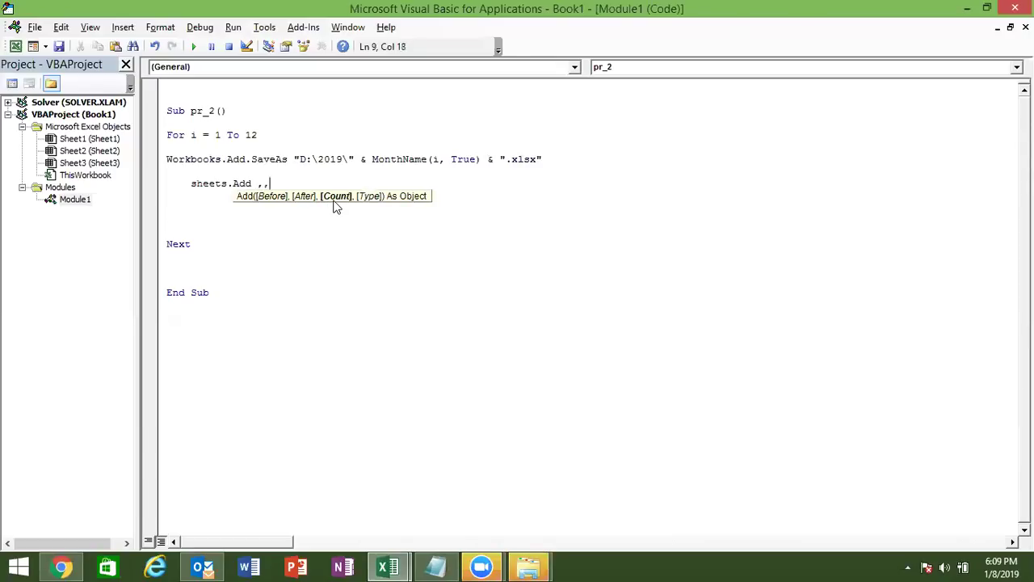
text(30)
key(Return)
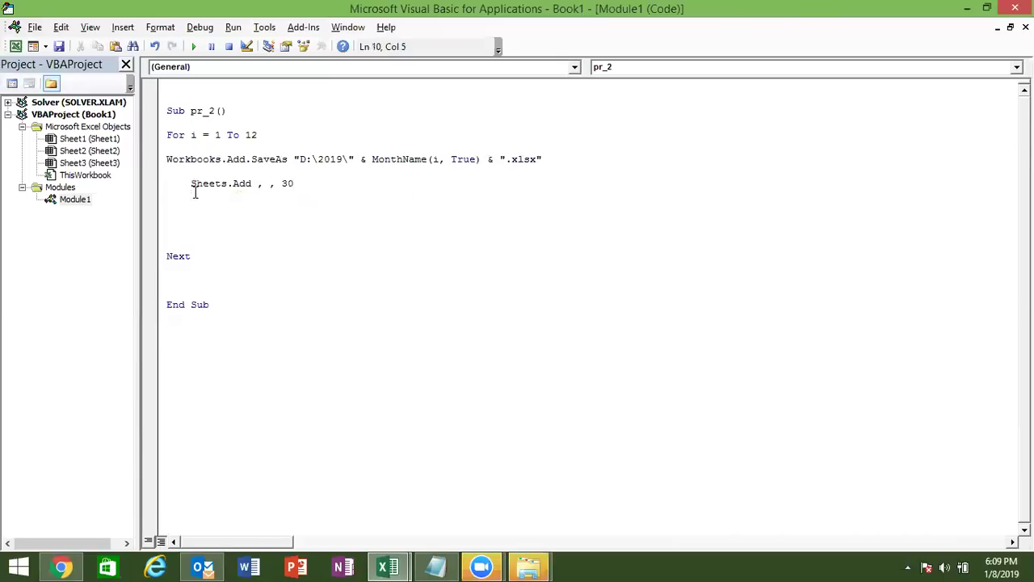
Insert a blank line above the Sheets.Add line.
click(192, 184)
double_click(192, 135)
click(192, 184)
key(Return)
key(Up)
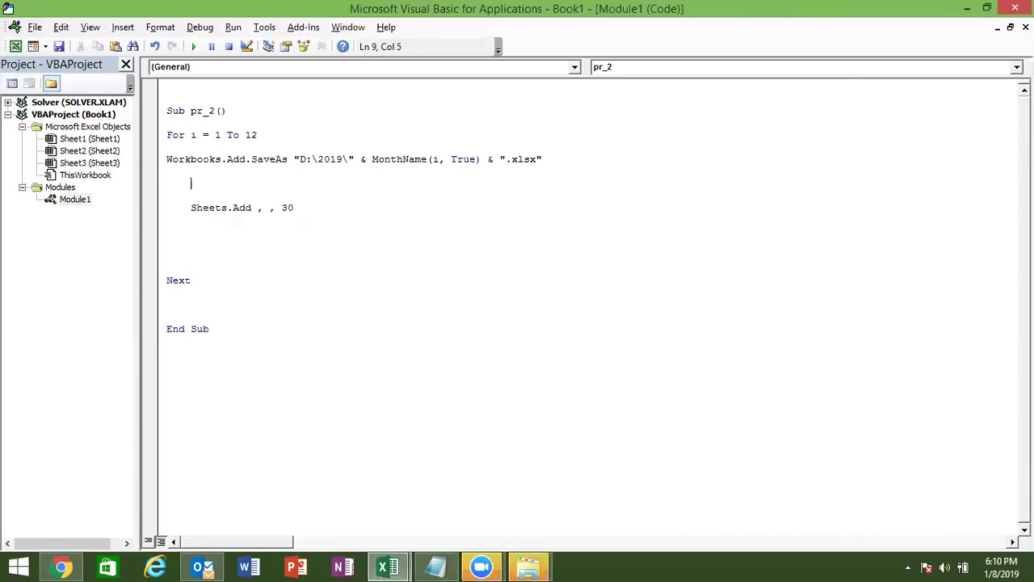
Put today's date in A2 and =EOMONTH(A2,0) in B2, formatted as a date (31-Jan-19).
key(alt+F11)
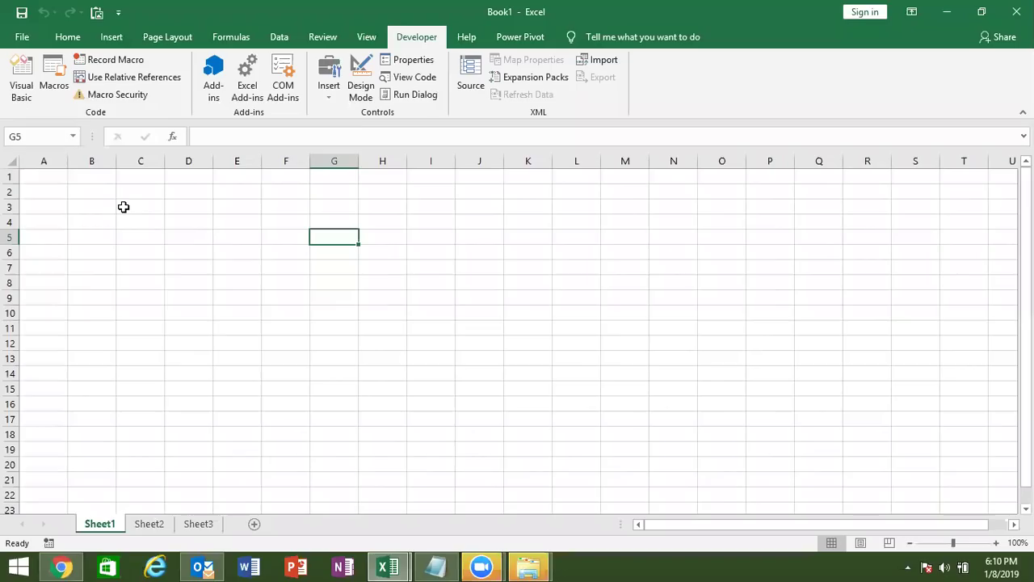
key(Up)
key(Home)
key(Up)
key(Up)
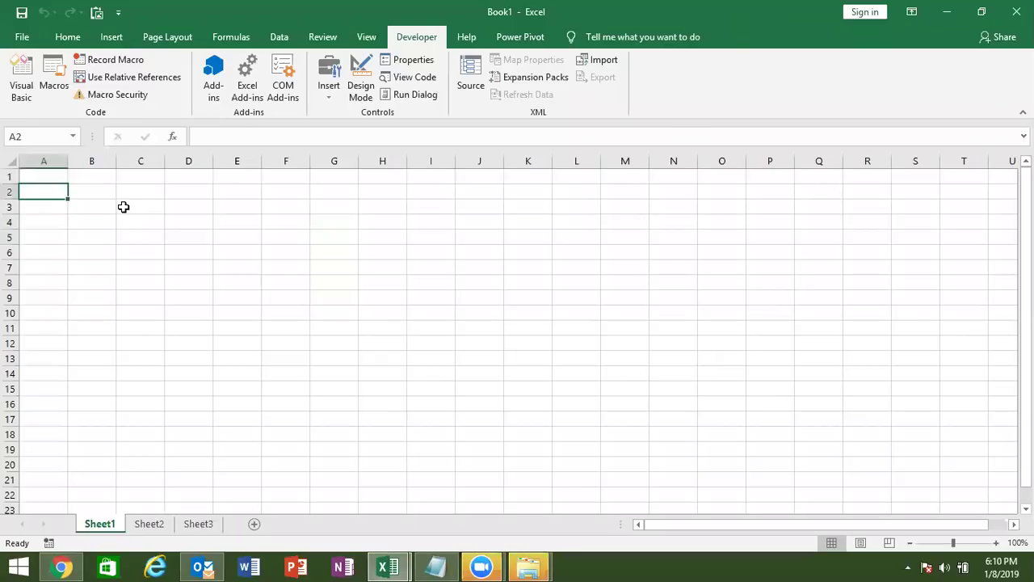
key(ctrl+semicolon)
key(Tab)
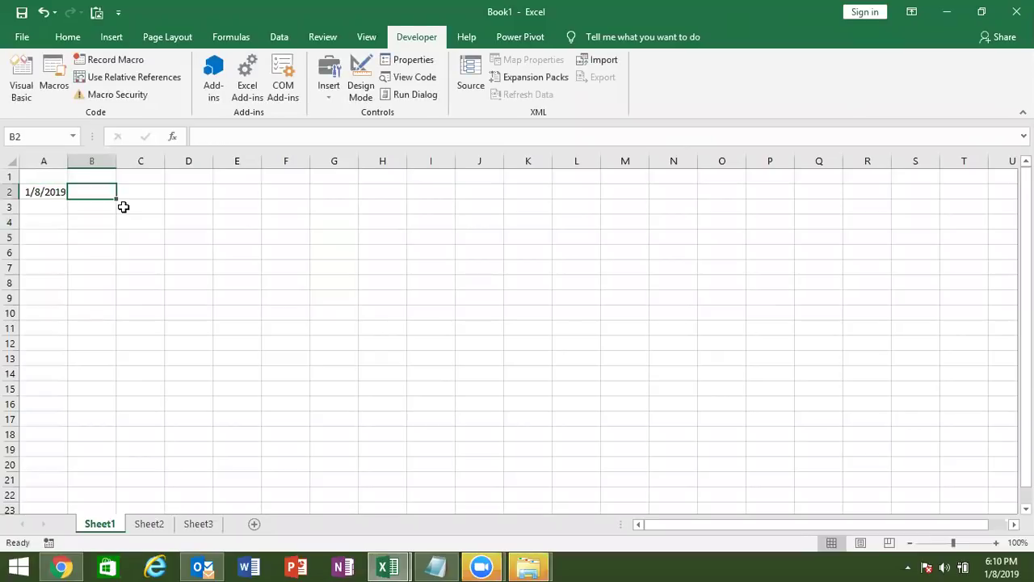
text(=e)
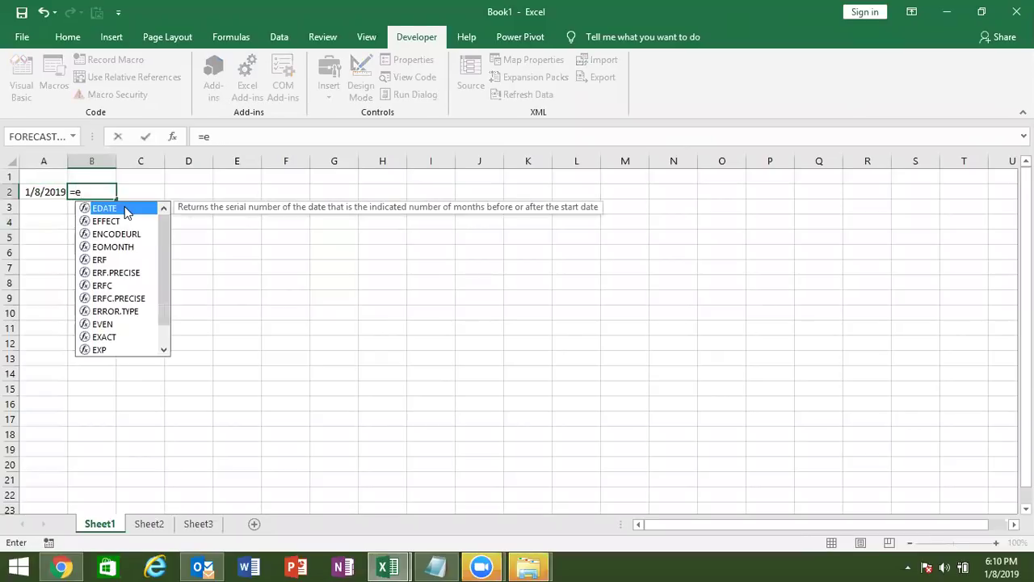
text(o)
key(Tab)
key(Left)
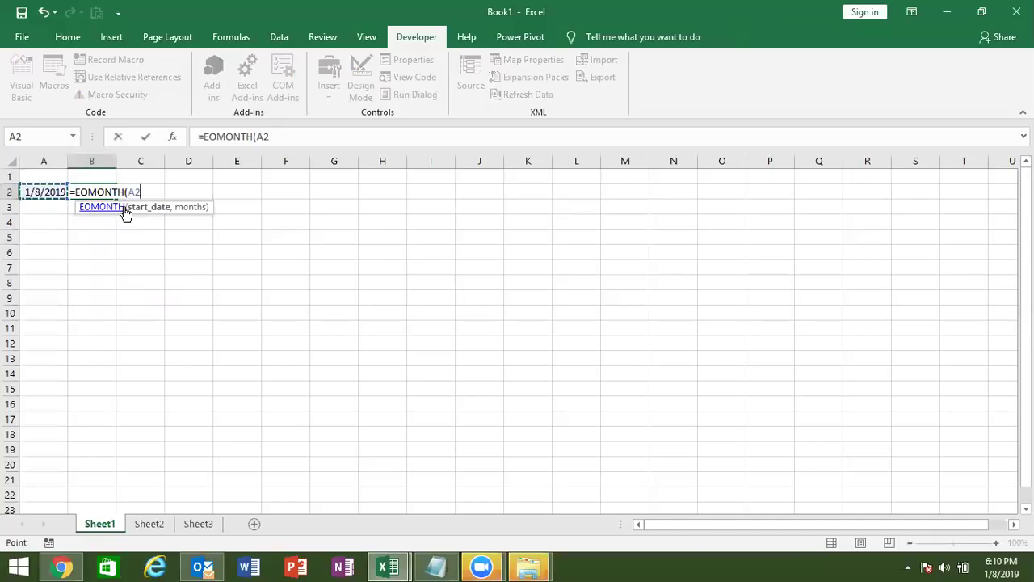
text(,0)
key(Return)
key(Up)
key(Right)
key(ctrl+shift+numbersign)
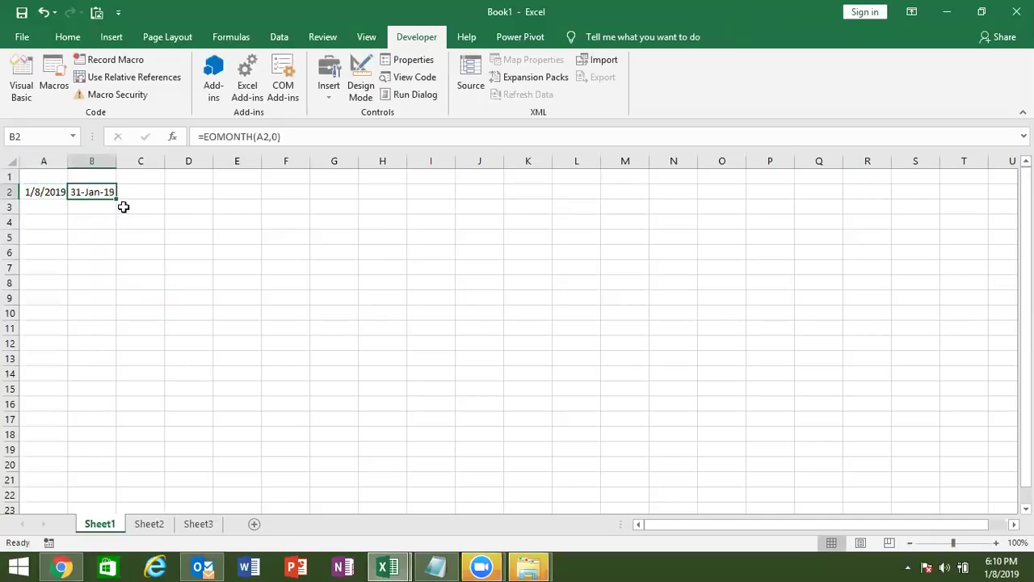
Enter =DAY(B2) in C2 to get the day number 31, then return to the code.
key(Right)
text(=)
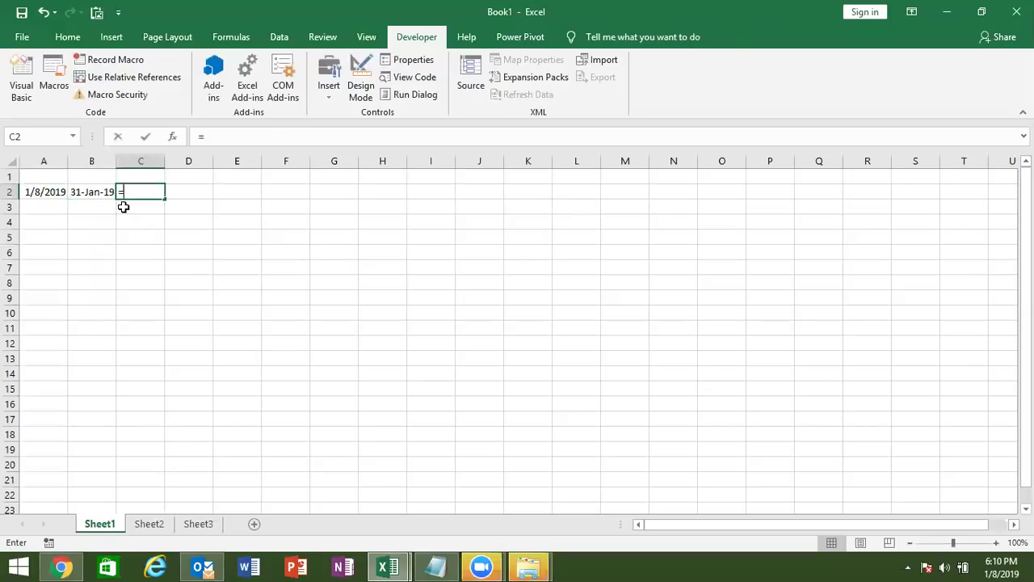
text(day)
key(Left)
key(Return)
key(Up)
key(alt+F11)
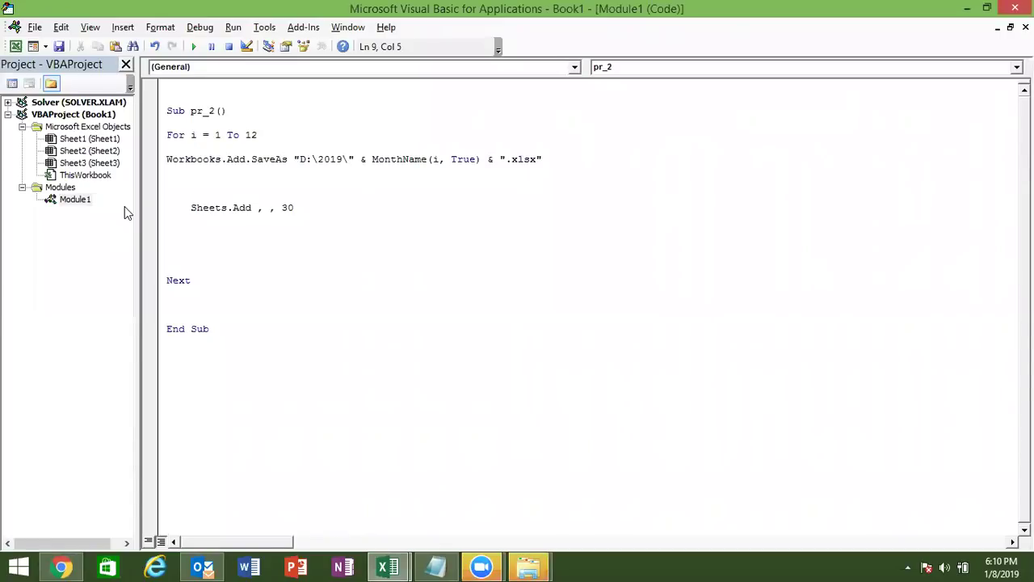
Type the unfinished line d=day( above Sheets.Add , , 30, raising an Expected expression error.
text(d)
text(=day)
text(()
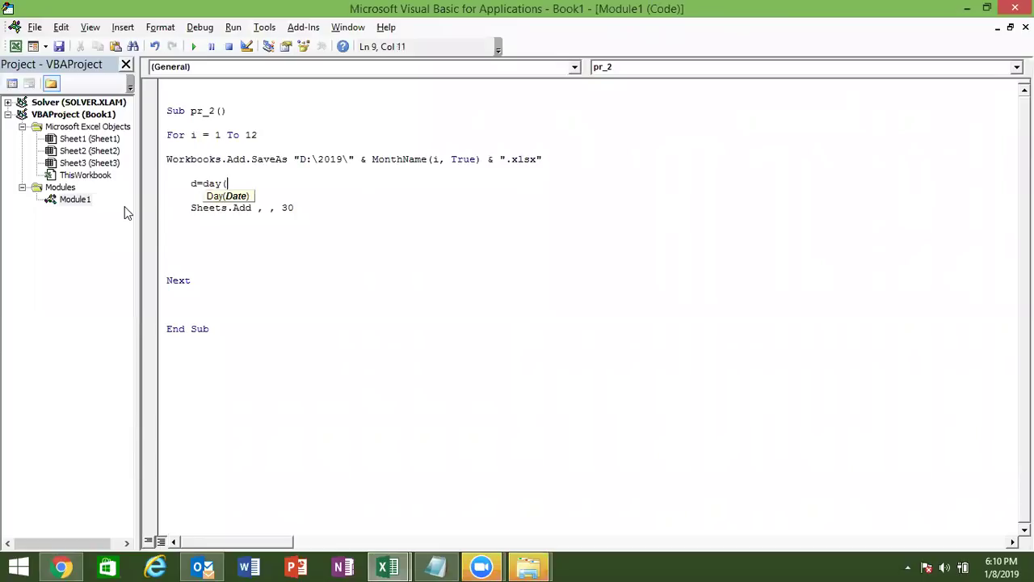
text(eomonth)
text(()
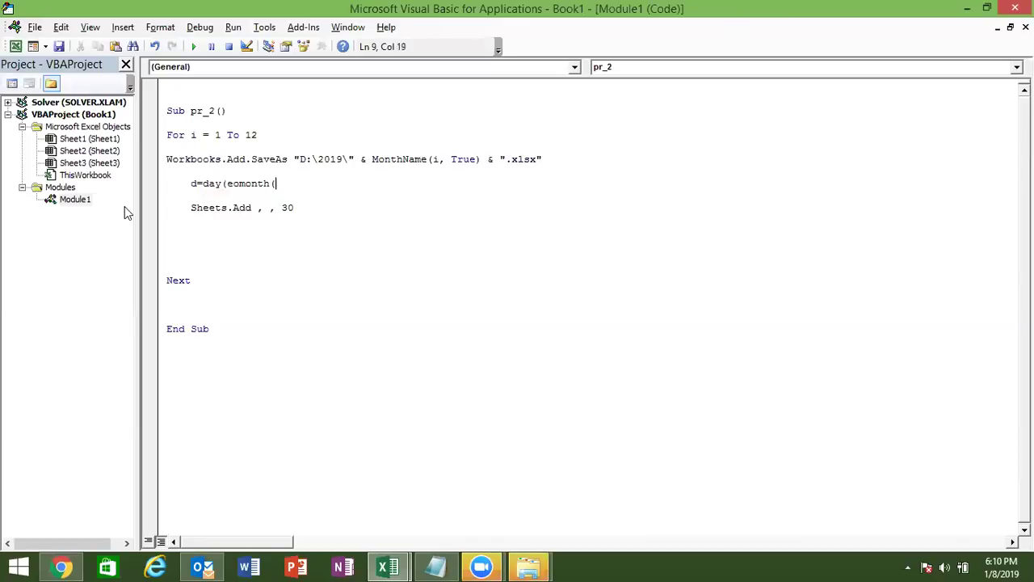
key(BackSpace)
key(BackSpace)
key(BackSpace)
key(BackSpace)
key(BackSpace)
key(BackSpace)
key(BackSpace)
key(BackSpace)
text(y)
text(()
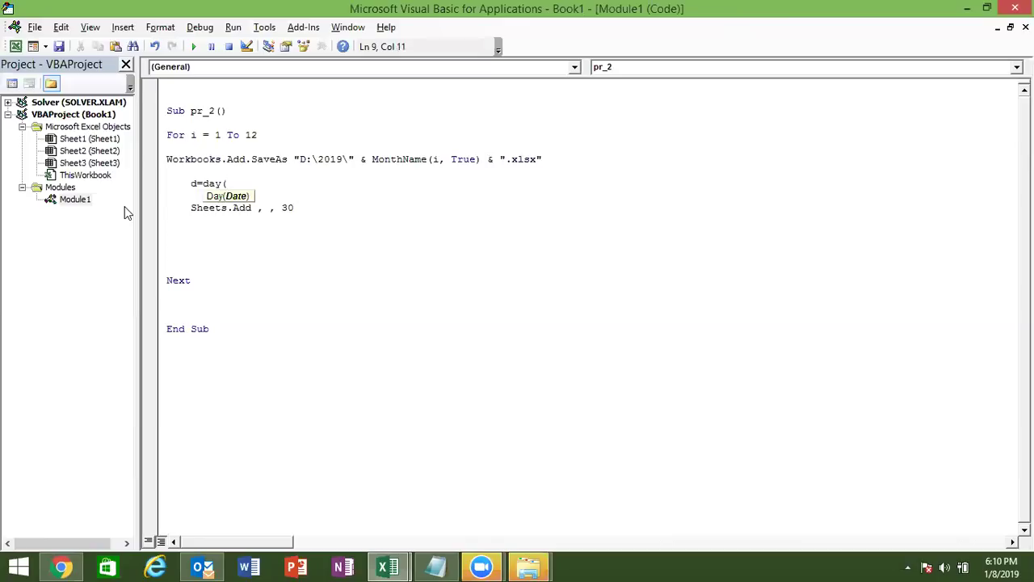
click(481, 564)
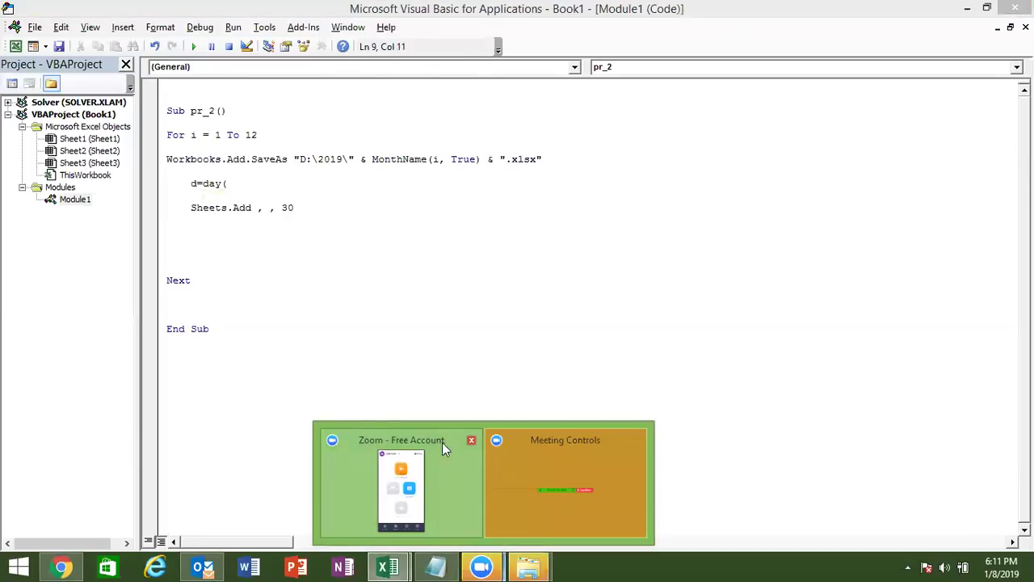
Dismiss the compile error and finish the line as d = Day(Application.WorksheetFunction.EoMonth(Date, 0)).
click(289, 222)
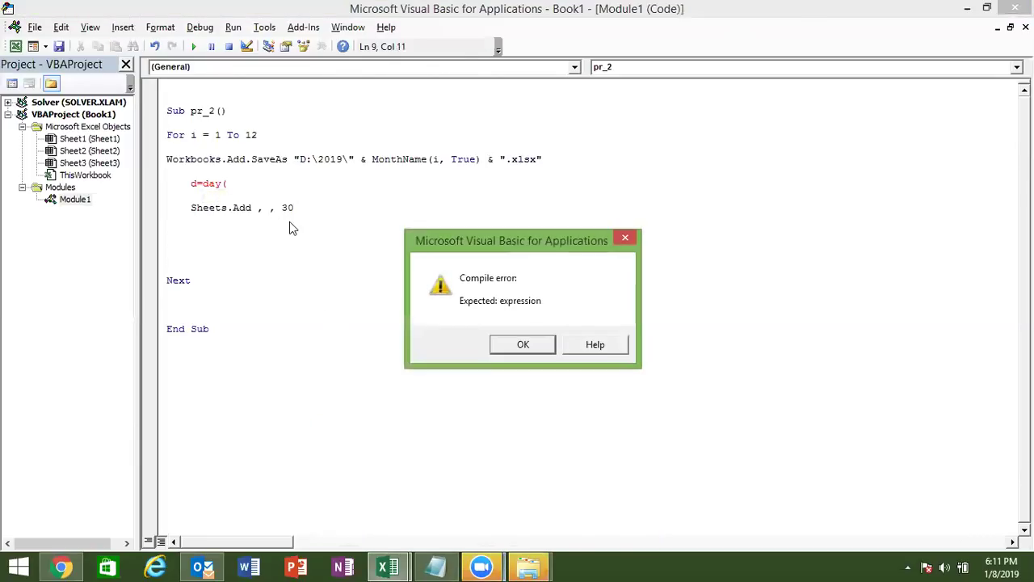
key(Return)
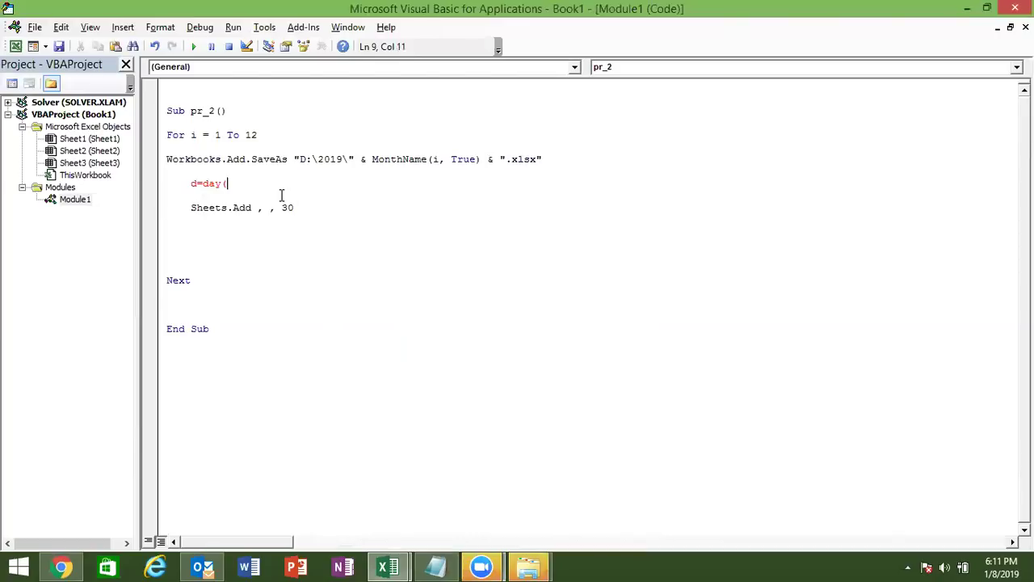
text(application.w)
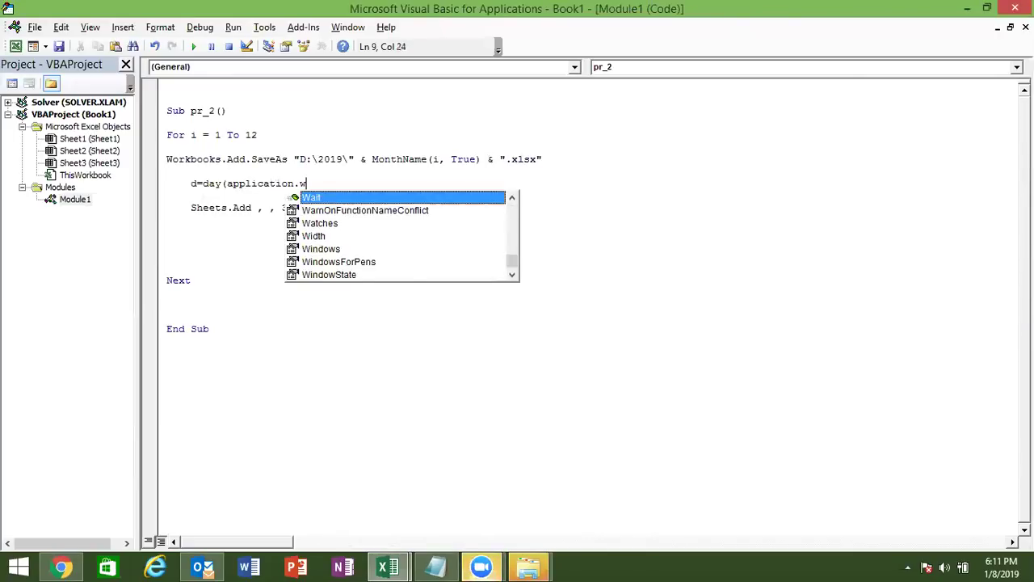
text(o)
key(Tab)
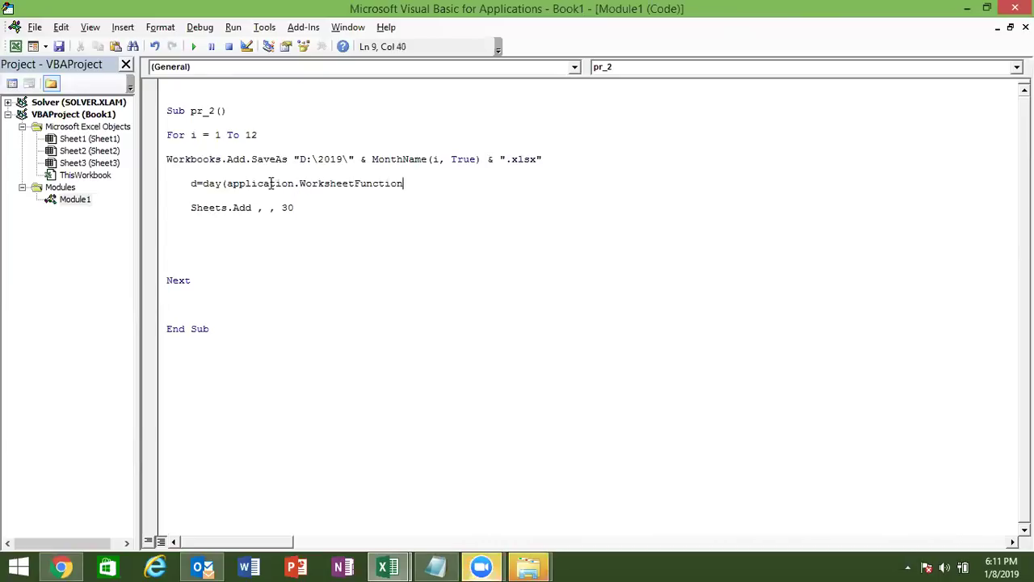
text(.)
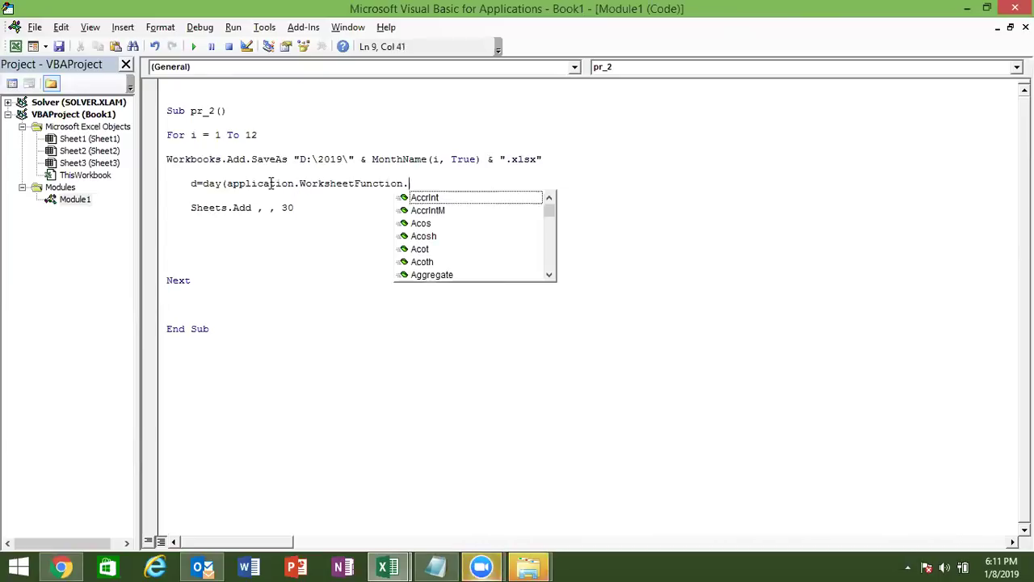
text(eo)
key(Tab)
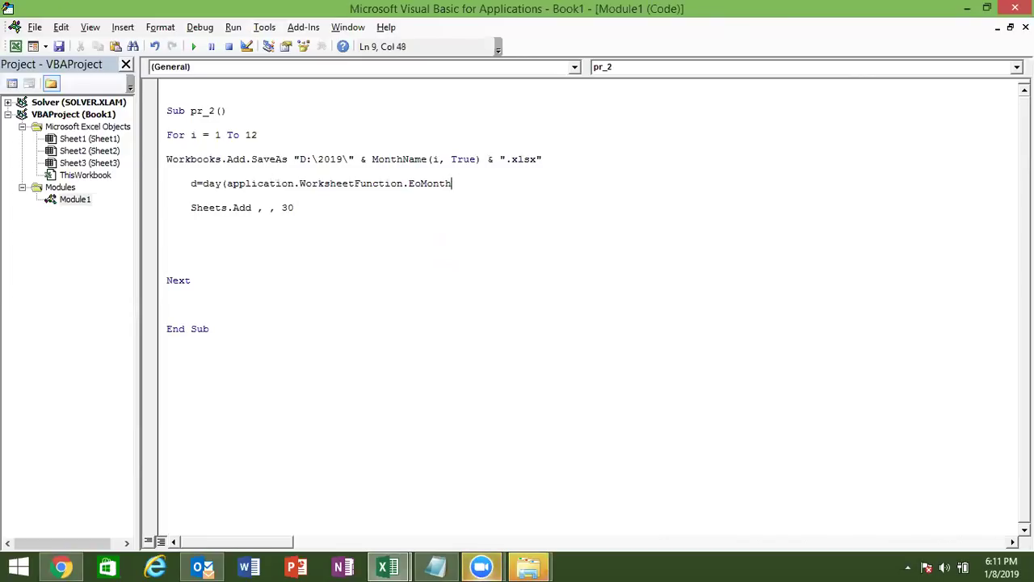
text(()
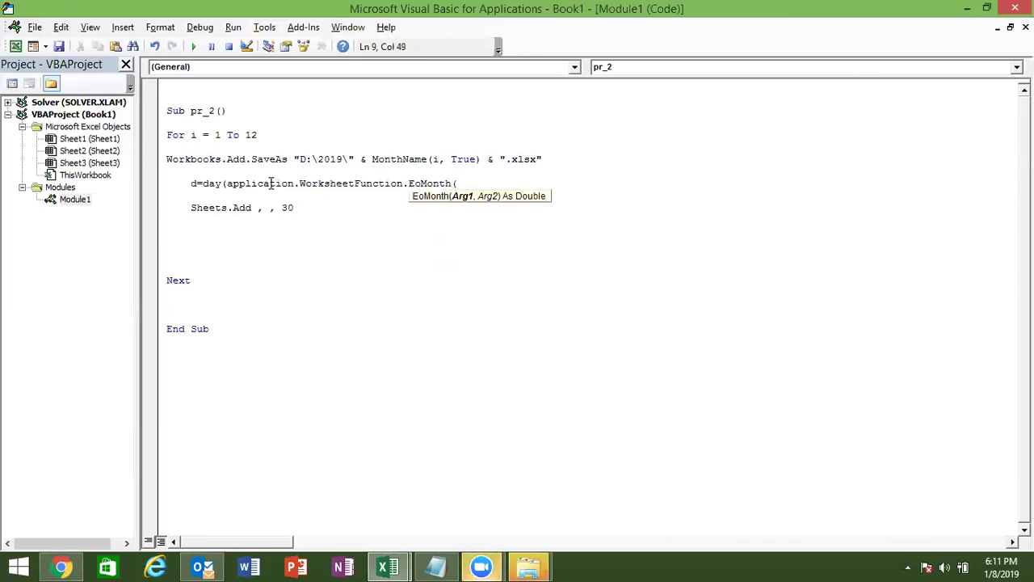
text(date,0)
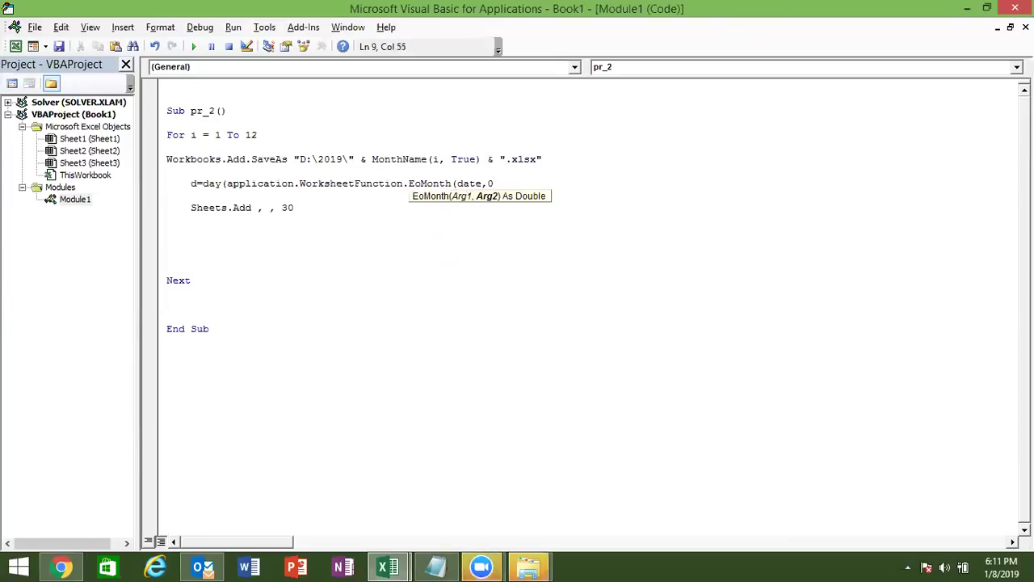
text()))
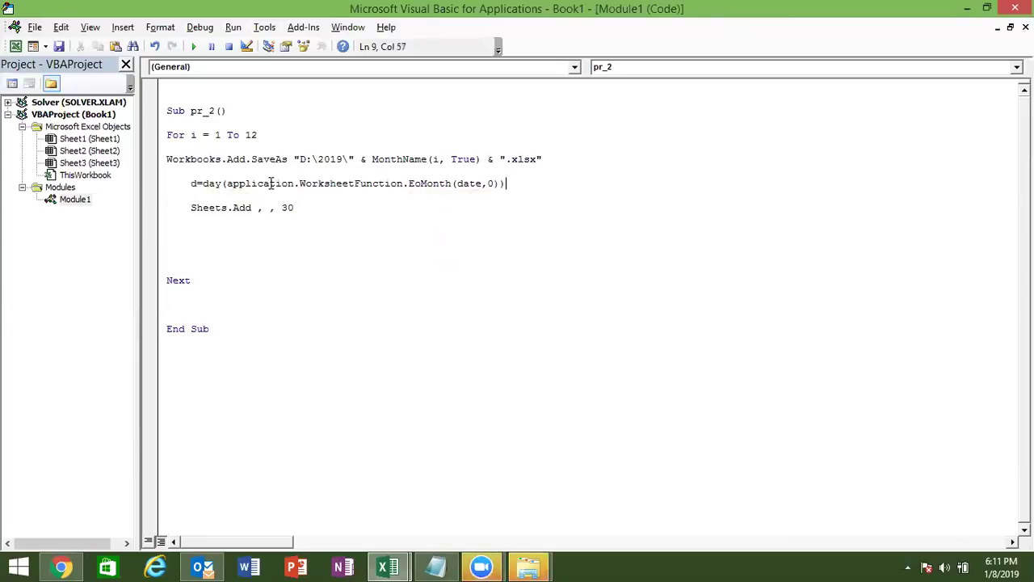
click(271, 243)
Replace Date in the EoMonth call with the string "1-" & i & "-2019".
click(469, 184)
double_click(471, 184)
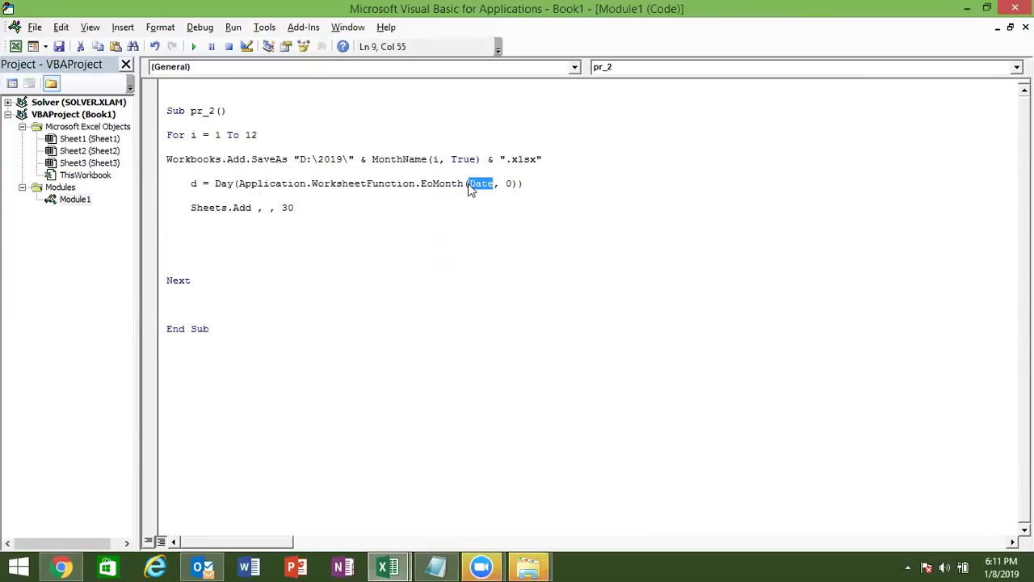
double_click(452, 188)
double_click(473, 184)
key(BackSpace)
text("1-)
text("&i)
text(&"-2019)
key(BackSpace)
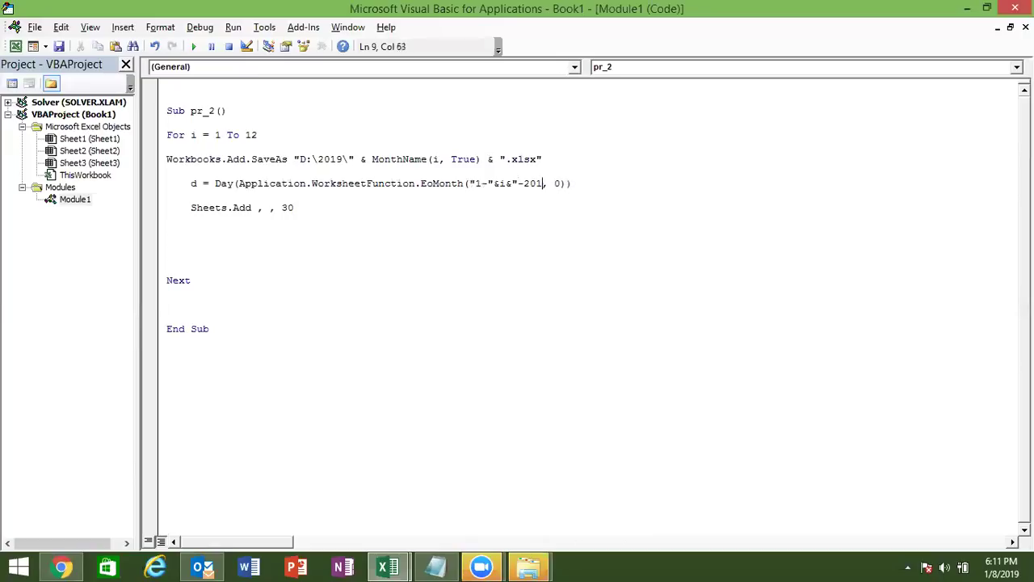
text(9")
Fix the list separator compile error so the date string reads "1-" & i & "-2019".
click(542, 290)
click(522, 343)
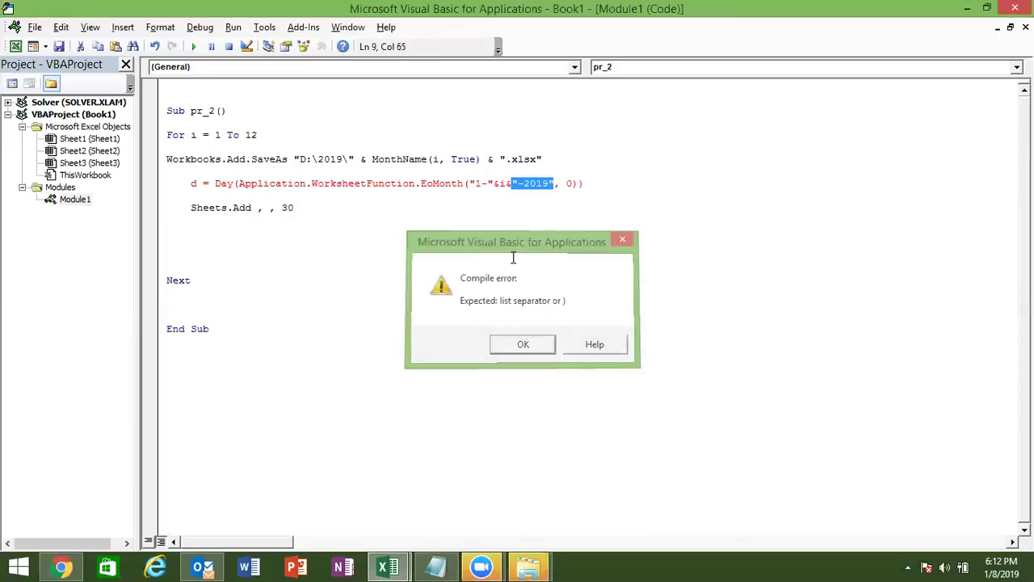
click(507, 184)
text(&)
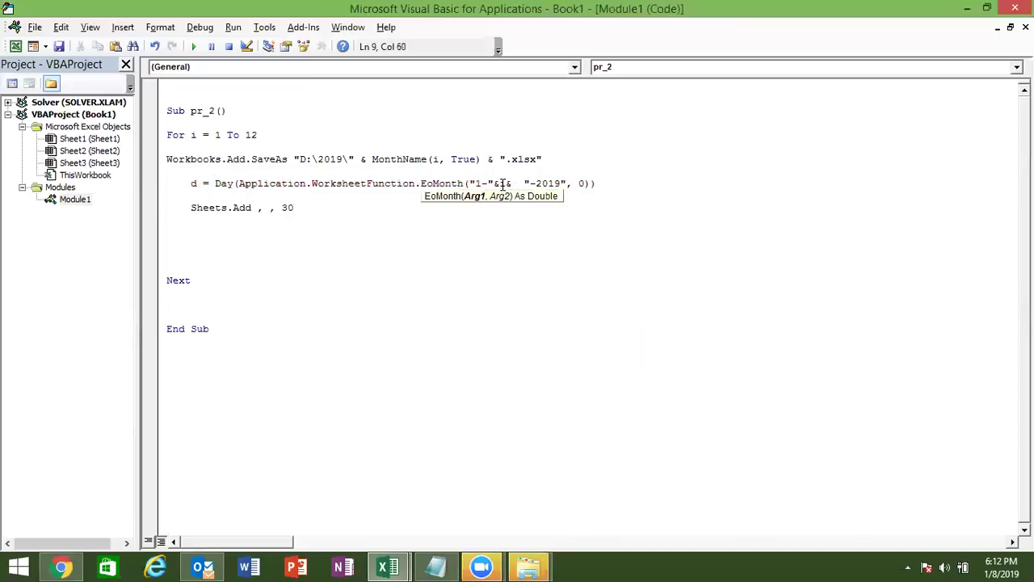
drag(503, 185, 493, 184)
key(ctrl+z)
click(505, 184)
key(Left)
key(Left)
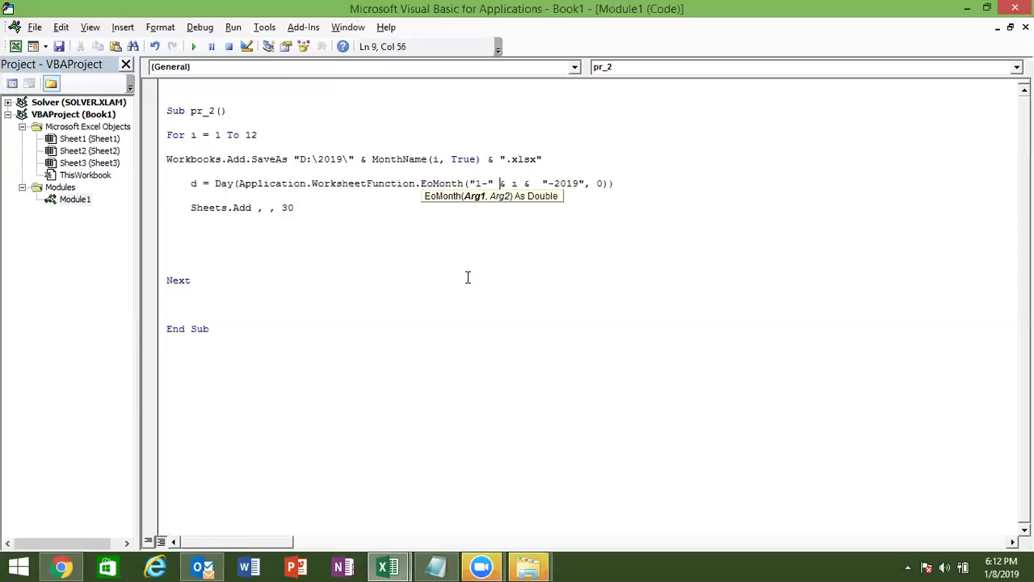
click(467, 277)
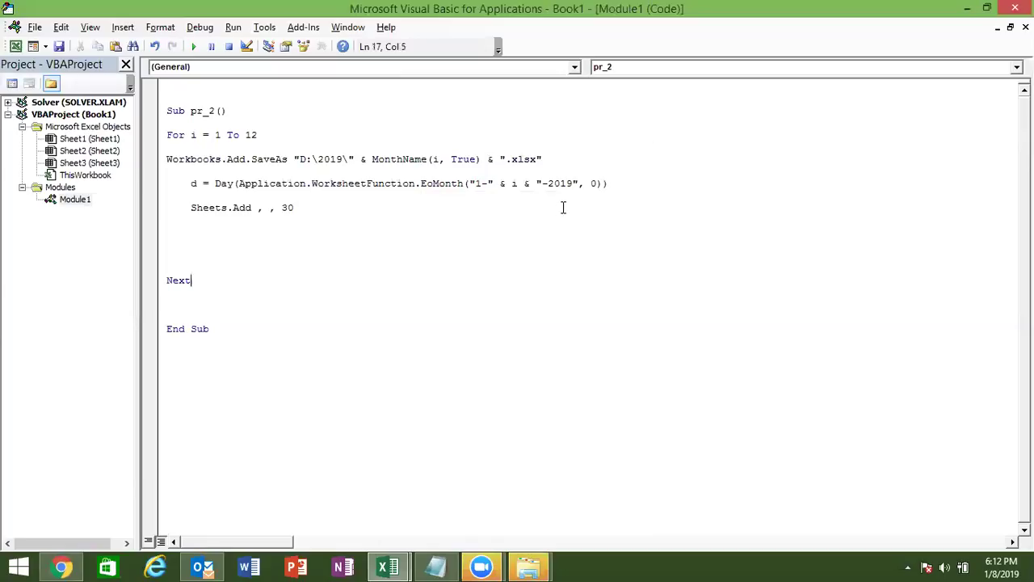
Change Sheets.Add , , 30 to Sheets.Add , , d - Sheets.Count.
click(304, 207)
key(BackSpace)
key(BackSpace)
key(BackSpace)
key(BackSpace)
key(BackSpace)
key(BackSpace)
text(,)
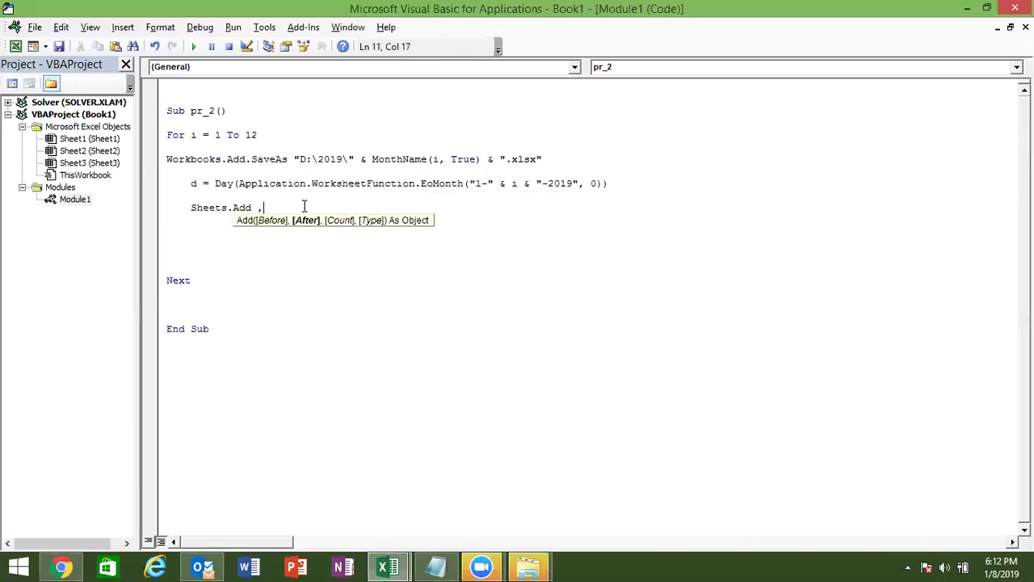
text(,)
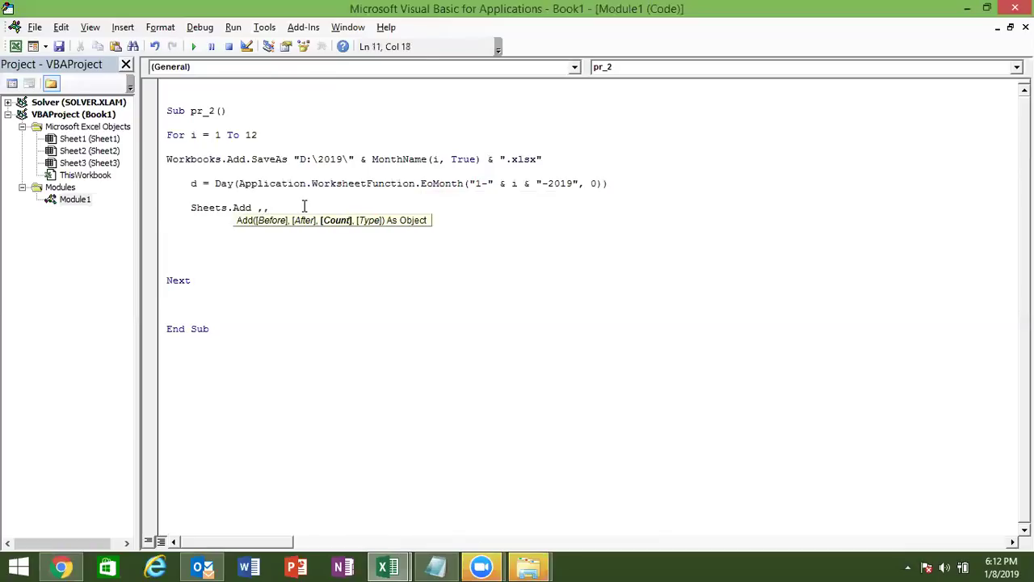
text(d-)
text(sheets.)
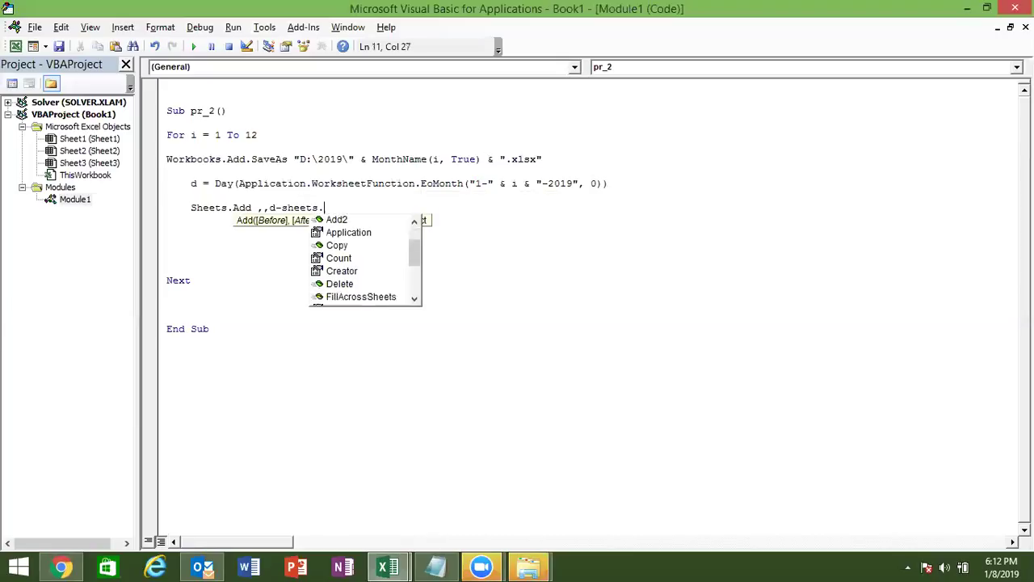
text(cou)
key(Tab)
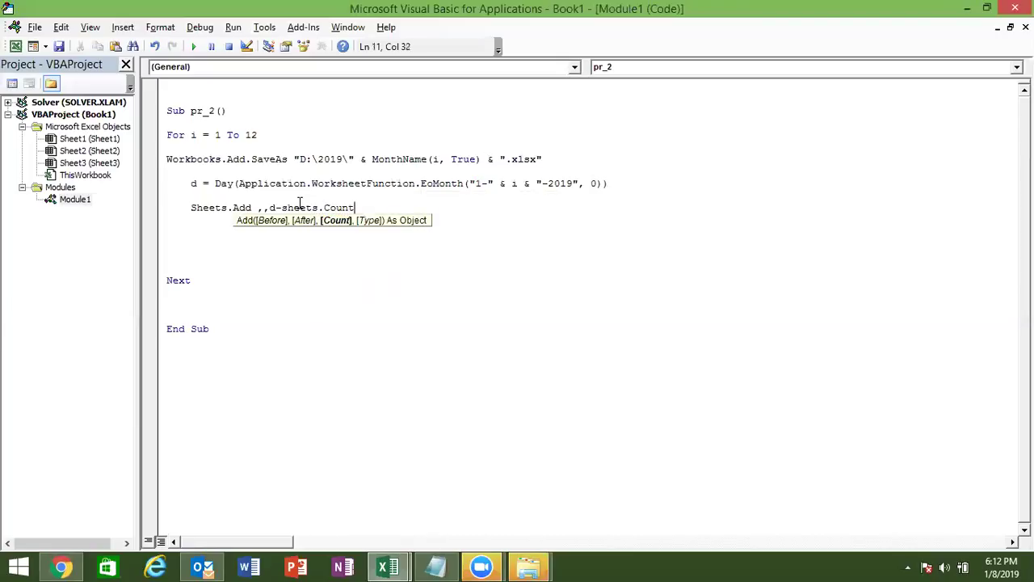
click(275, 250)
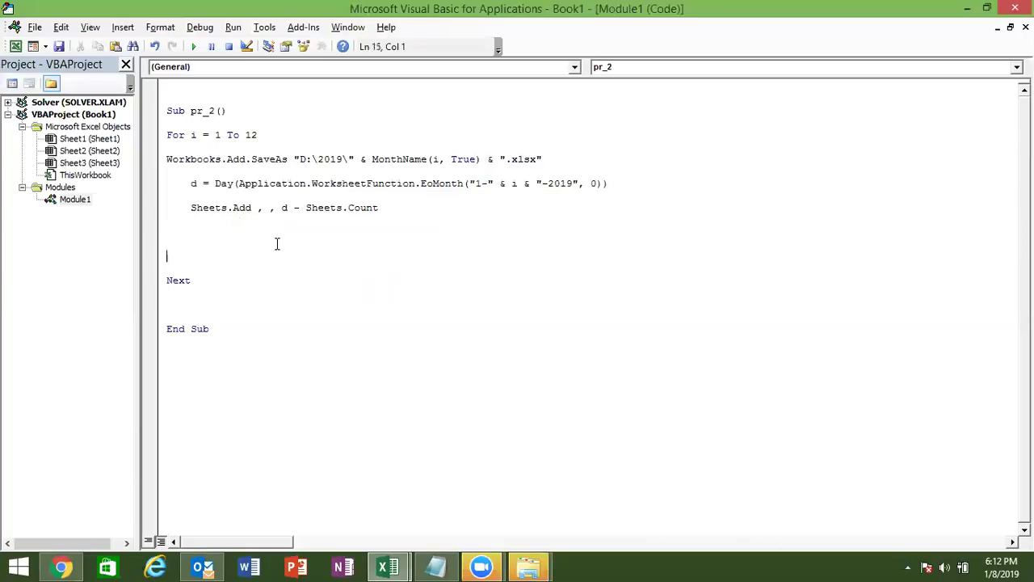
double_click(307, 207)
double_click(285, 208)
click(215, 184)
double_click(283, 208)
click(245, 230)
Check the workbook's existing sheets, then add a blank line below Sheets.Add.
key(alt+F11)
click(198, 523)
click(121, 527)
key(alt+F11)
click(306, 206)
click(257, 222)
key(Return)
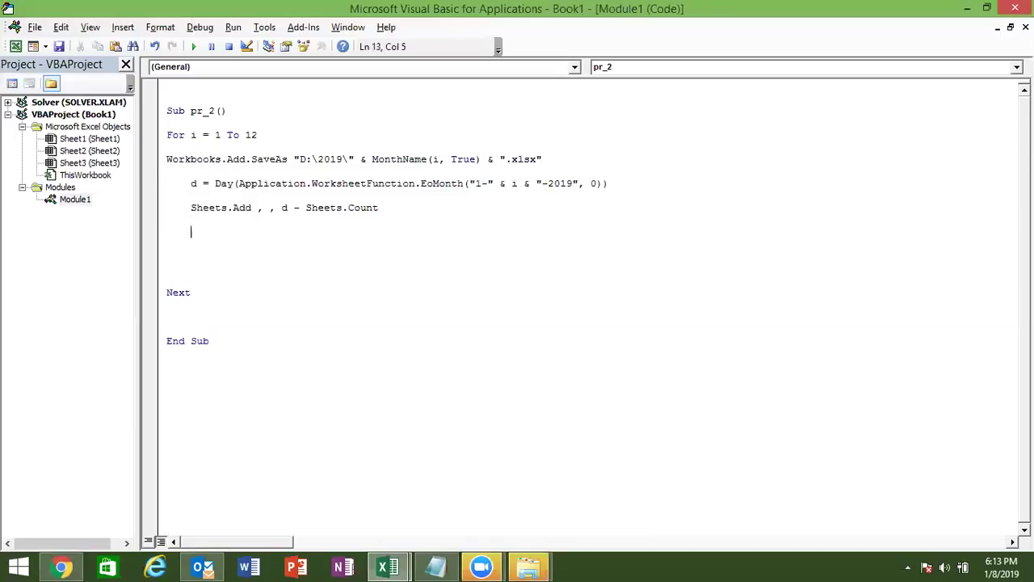
Write a For j = 1 To d loop setting Sheets(j).Name = j, closed with Next j.
text(for j= 1 to )
text(d)
key(Return)
key(Return)
text(sheets(j).)
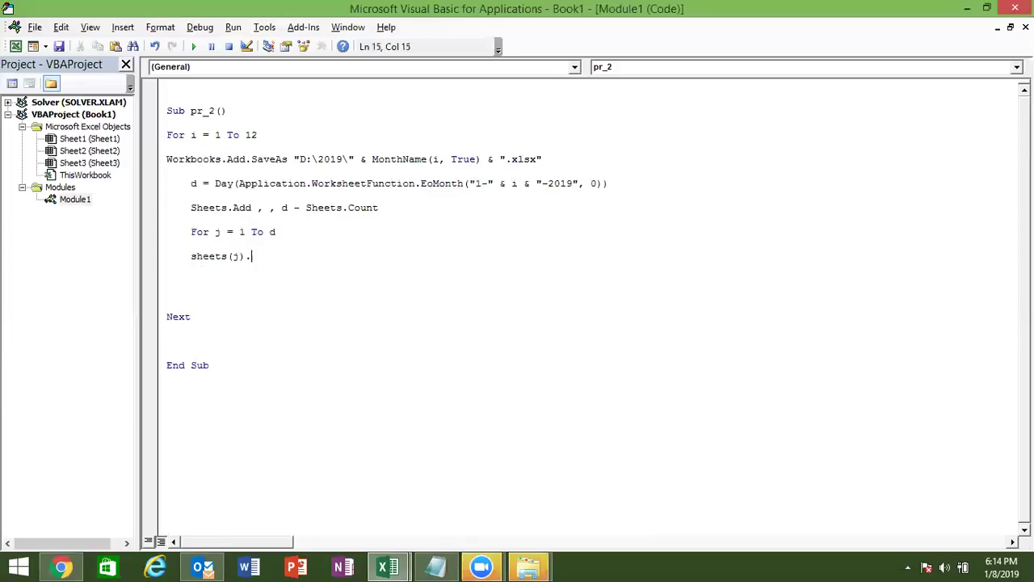
text(nmae)
key(BackSpace)
key(BackSpace)
key(BackSpace)
text(ame = )
text(j)
key(Return)
text(net)
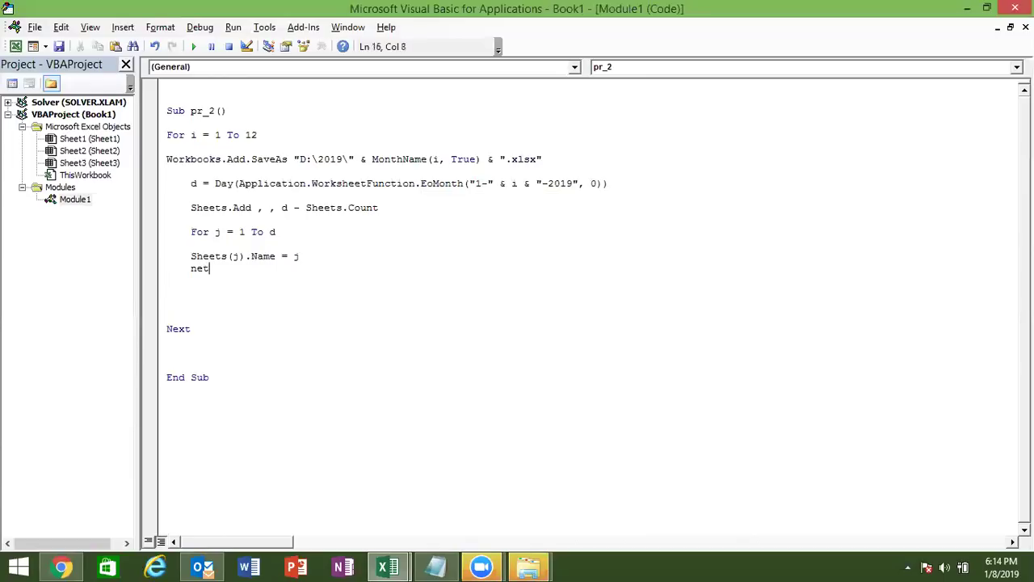
key(BackSpace)
text(xr)
key(BackSpace)
text(t j)
Add ActiveWorkbook.Save after the loop and begin the ActiveWorkbook.Close True line.
click(244, 300)
text(activeworkbooks.)
key(BackSpace)
key(BackSpace)
text(.sa)
key(Return)
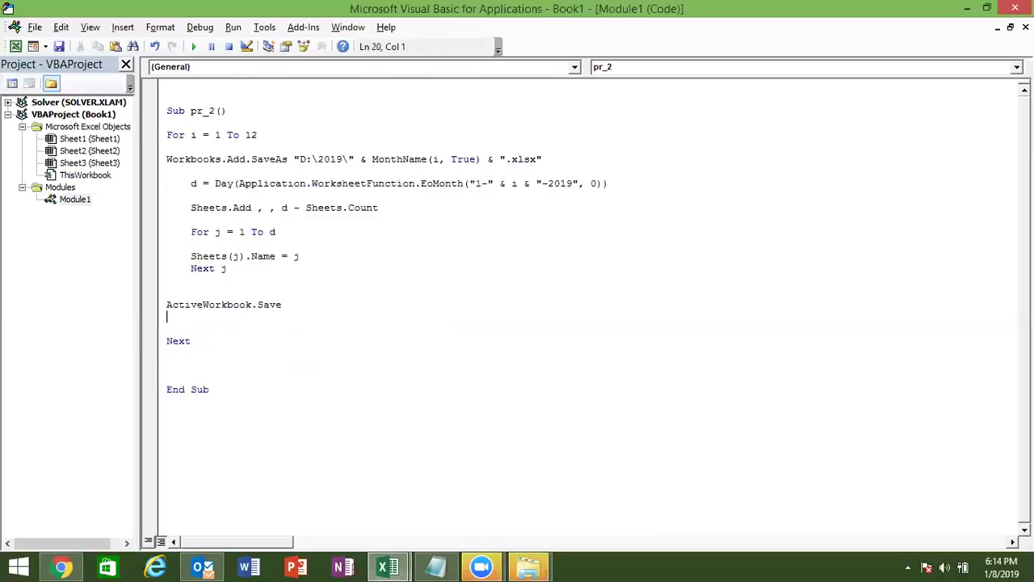
text(activeworkbook.cl)
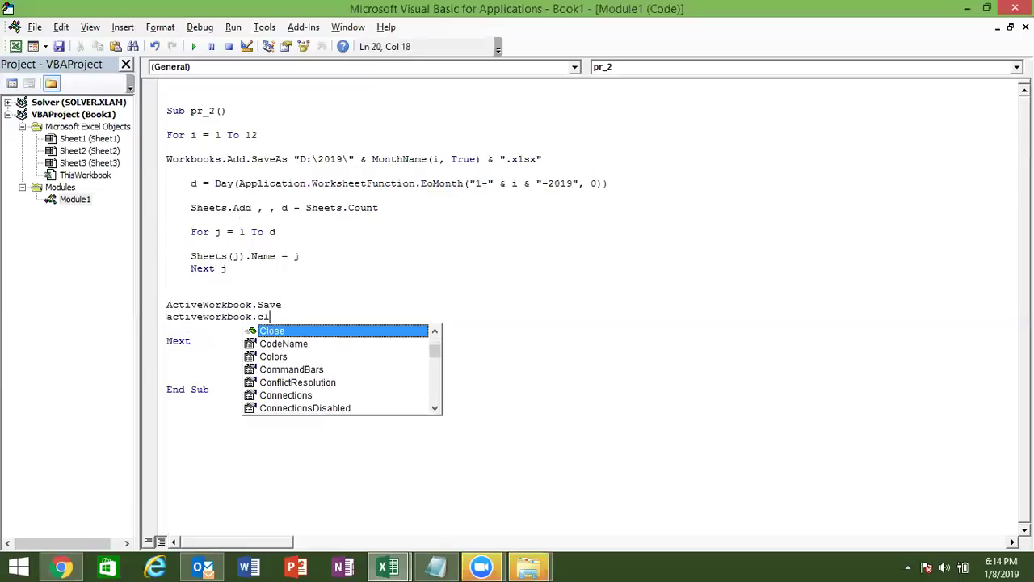
text( true)
Review the sheet and close code, then change the final Next to Next i.
click(252, 341)
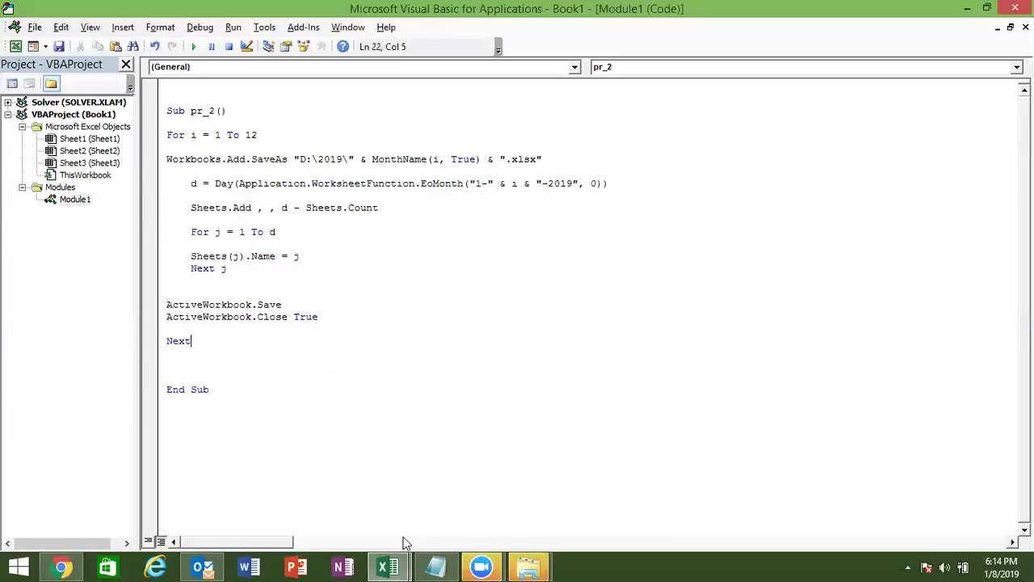
click(276, 292)
drag(276, 293, 202, 208)
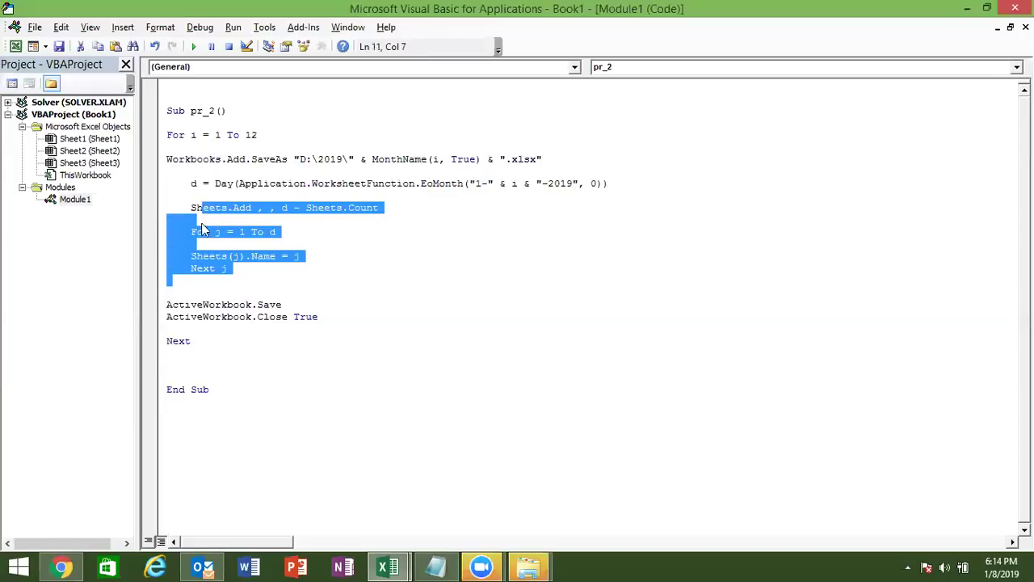
drag(298, 317, 181, 316)
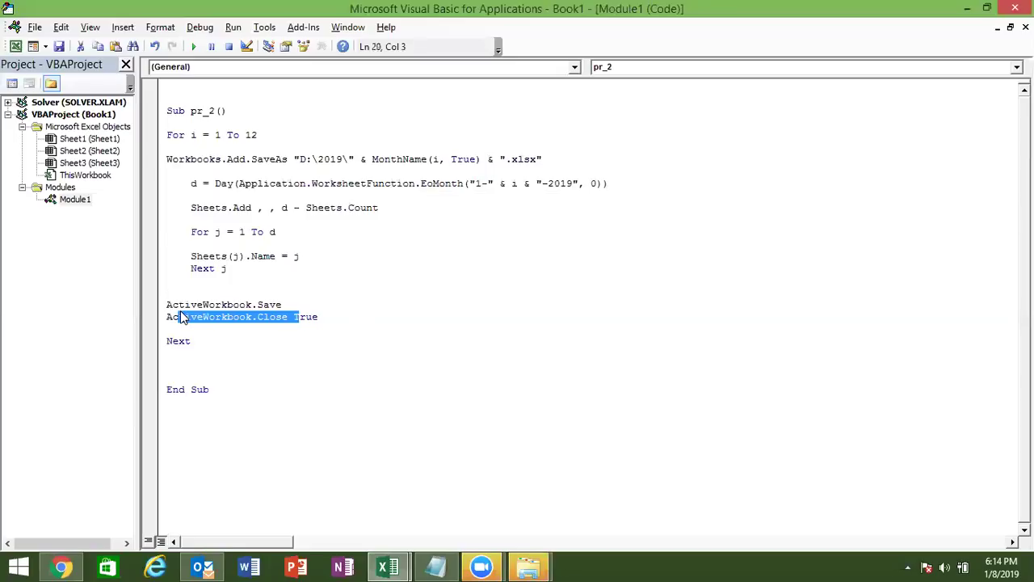
click(352, 314)
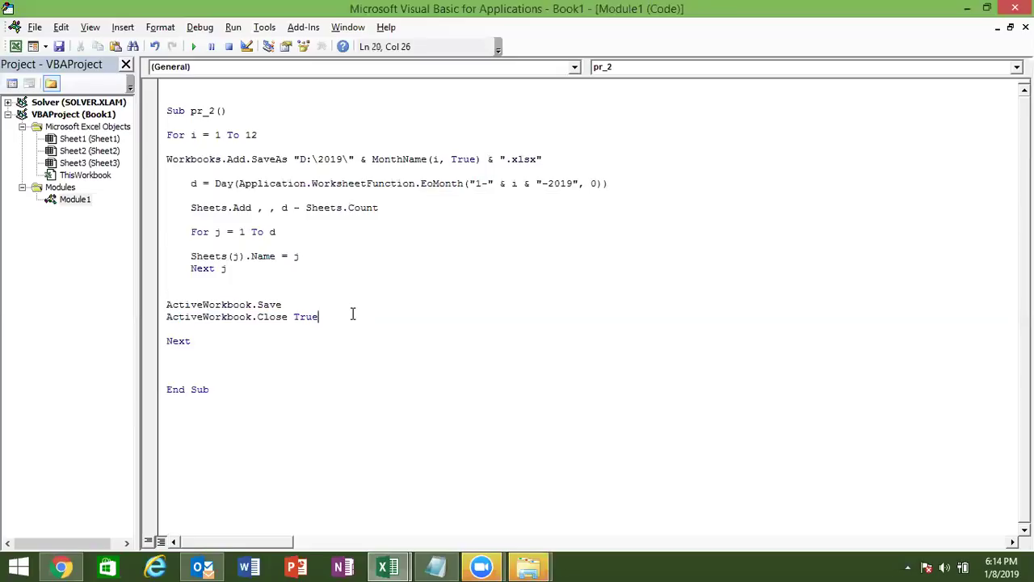
click(223, 339)
text(i)
click(224, 369)
Run pr_2, decline replacing Jan.xlsx, and end the macro at the run-time error.
key(alt+F11)
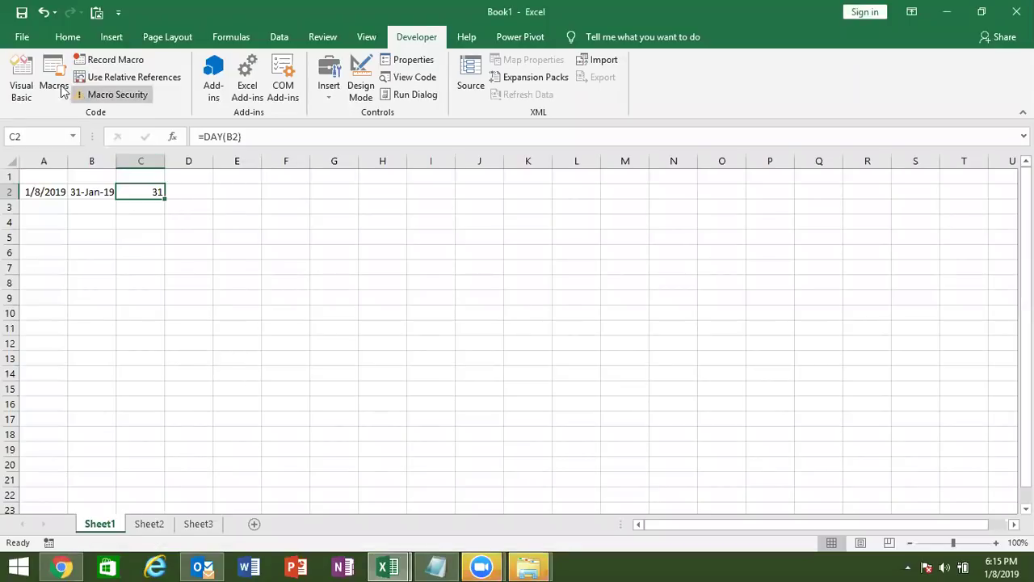
click(57, 91)
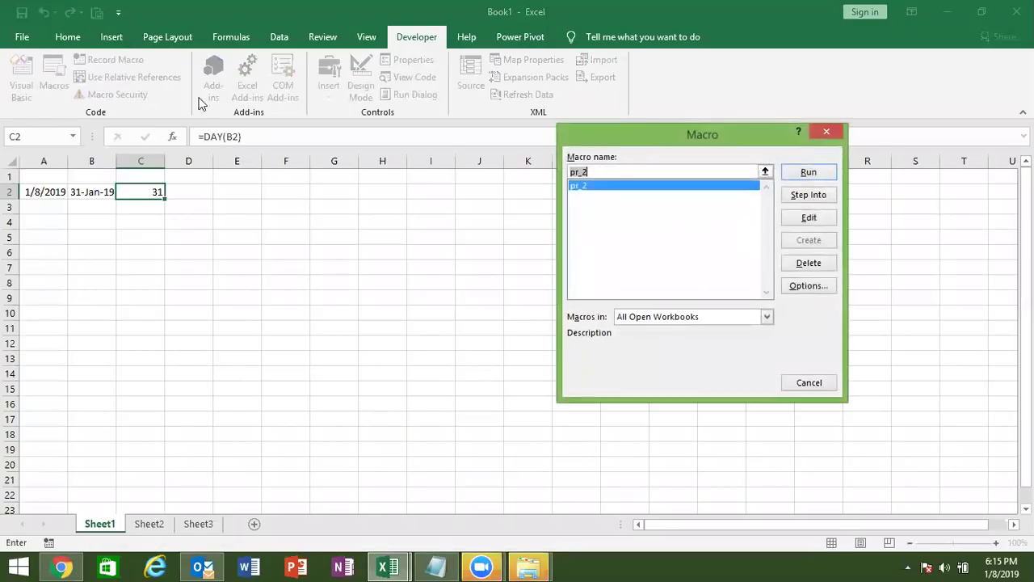
click(808, 173)
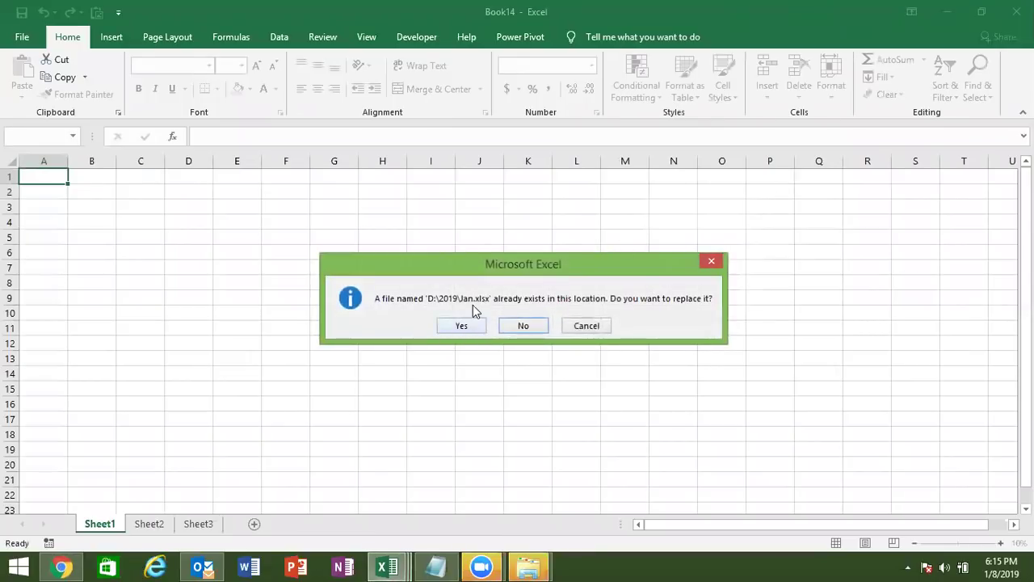
click(592, 329)
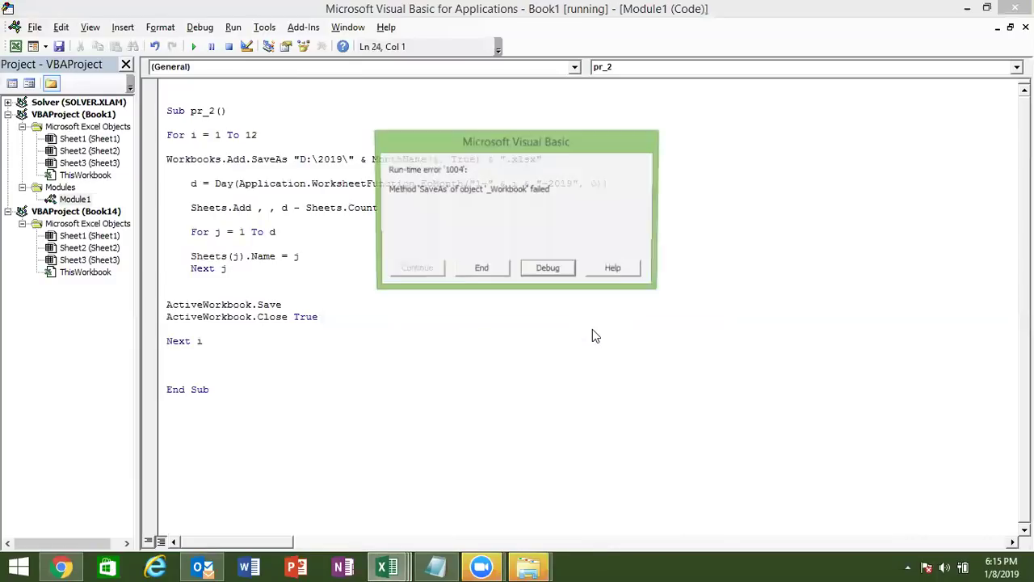
click(487, 277)
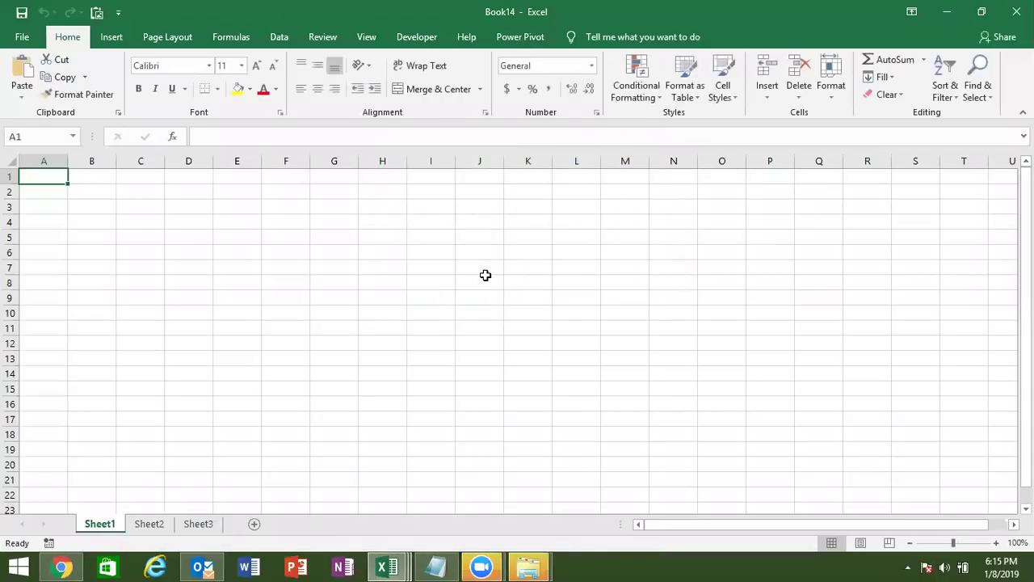
Delete the Jan through Sep month workbooks from the D:\2019 folder.
key(alt)
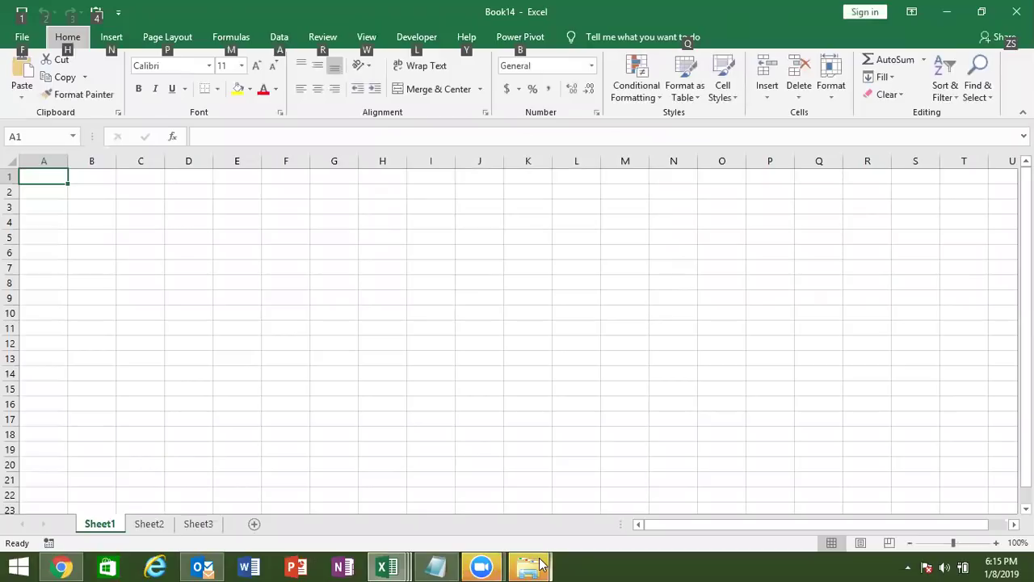
click(529, 567)
click(588, 518)
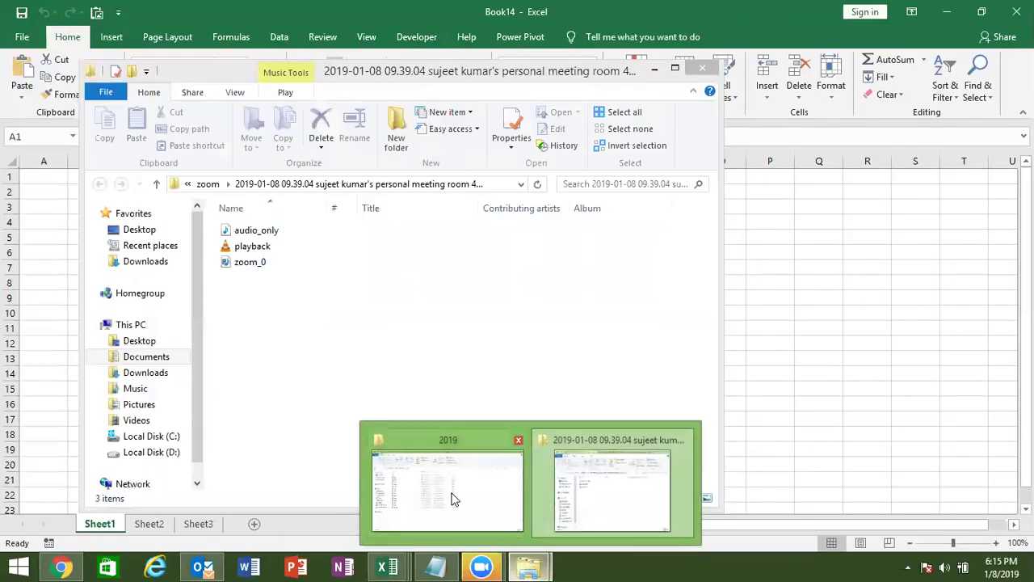
click(453, 496)
click(195, 267)
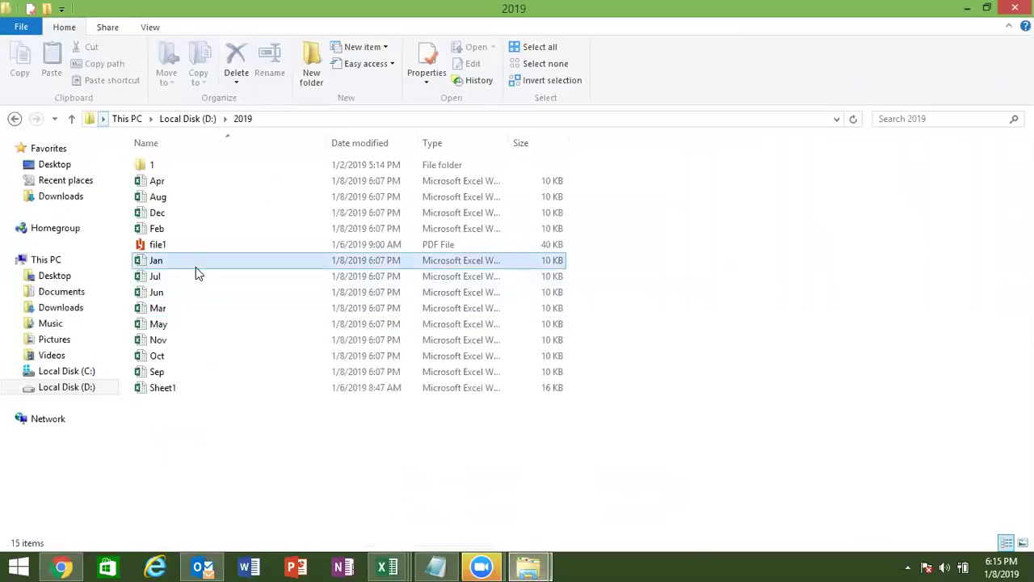
shift+click(192, 376)
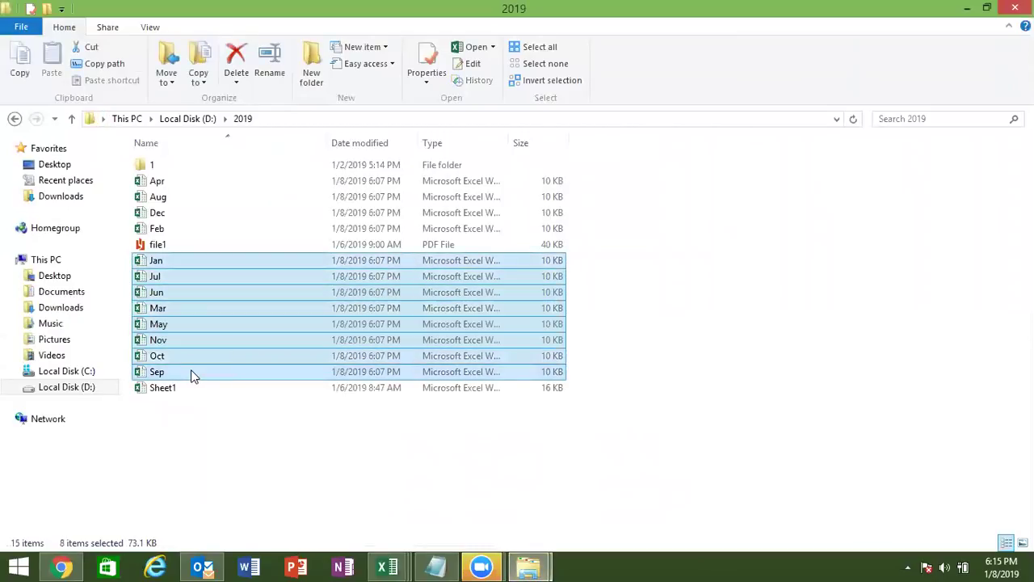
key(Delete)
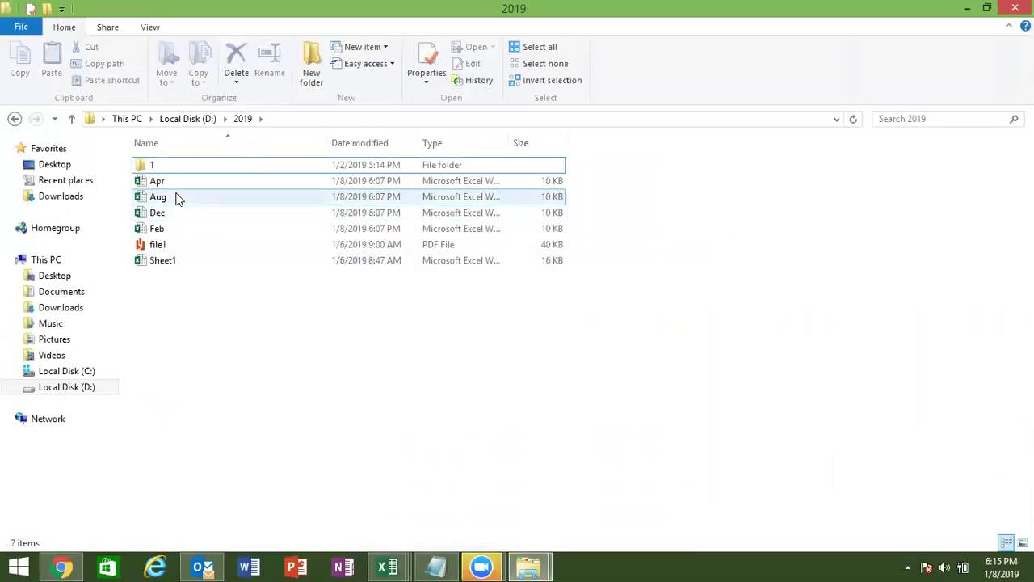
Delete the remaining Apr to Feb workbooks, skipping the still-open Apr file.
click(178, 187)
shift+click(179, 233)
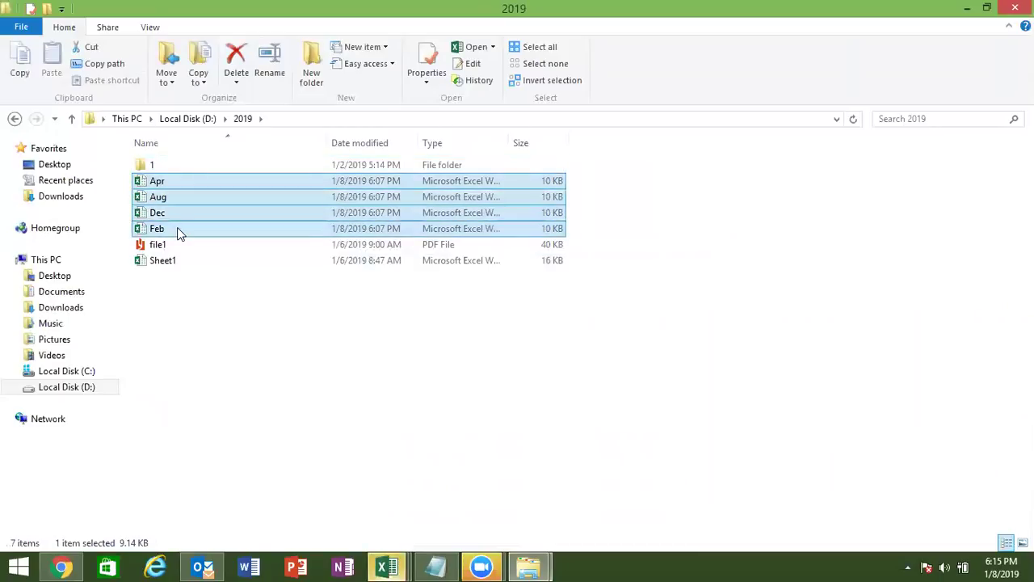
click(178, 230)
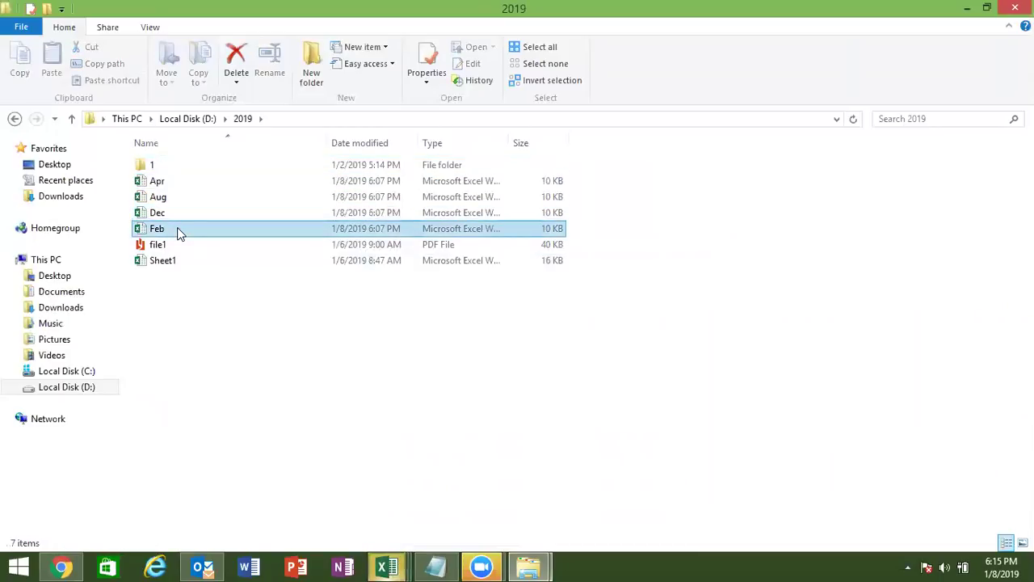
click(177, 185)
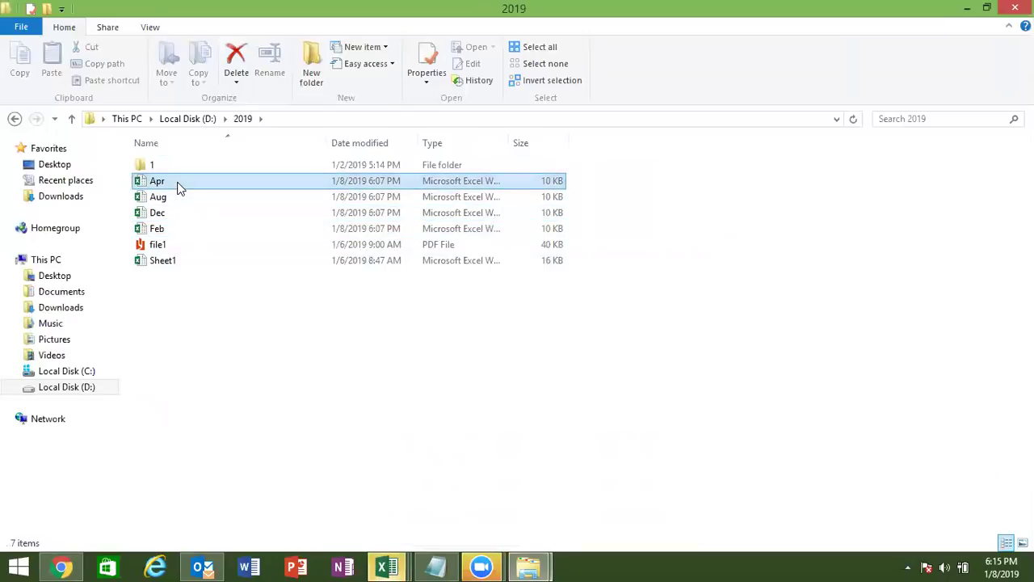
shift+click(178, 229)
key(Delete)
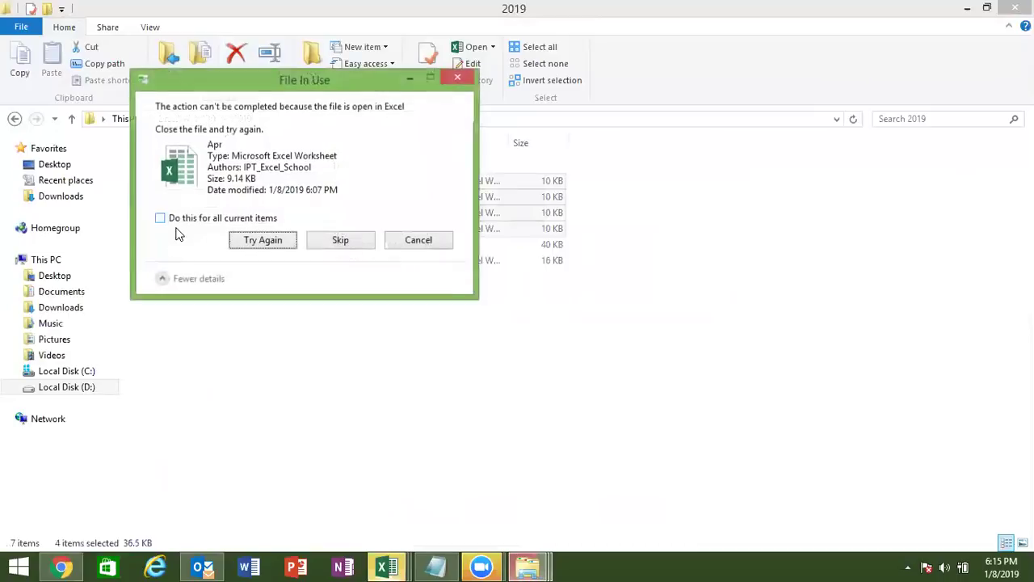
click(340, 240)
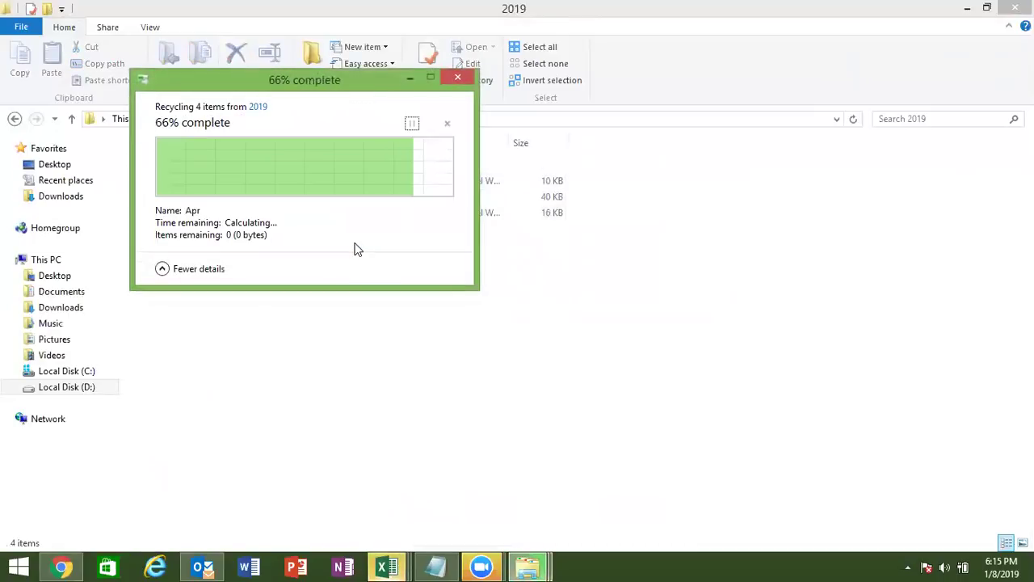
Close the Book14 and Apr workbooks, delete Apr.xlsx, and return to Book1.
click(387, 567)
click(473, 509)
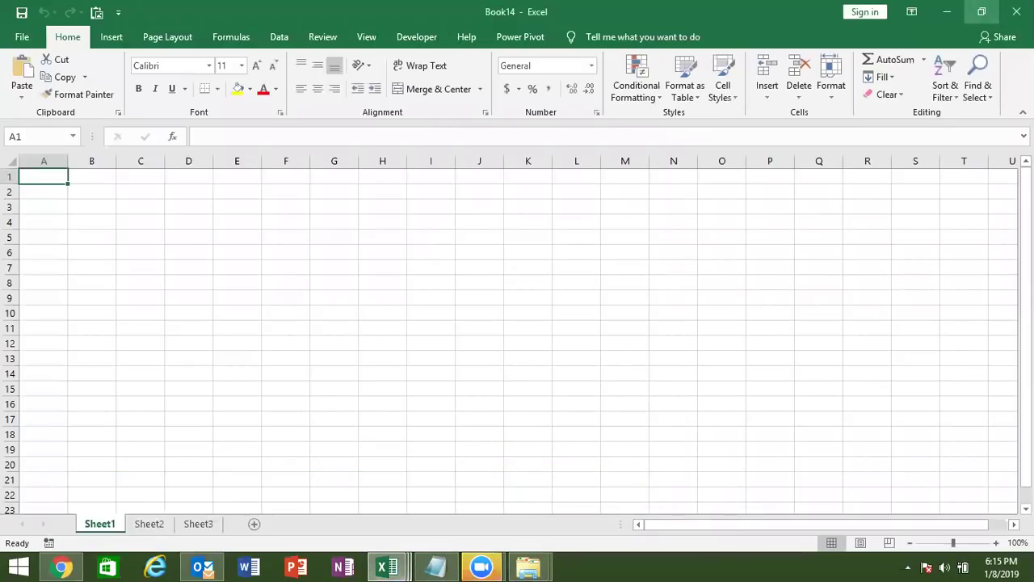
click(1017, 11)
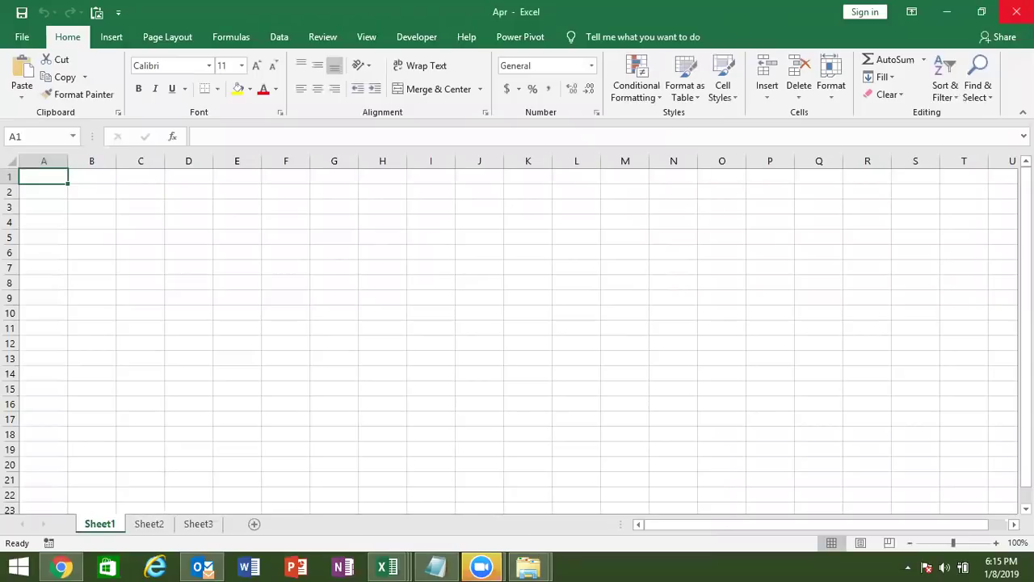
click(1016, 11)
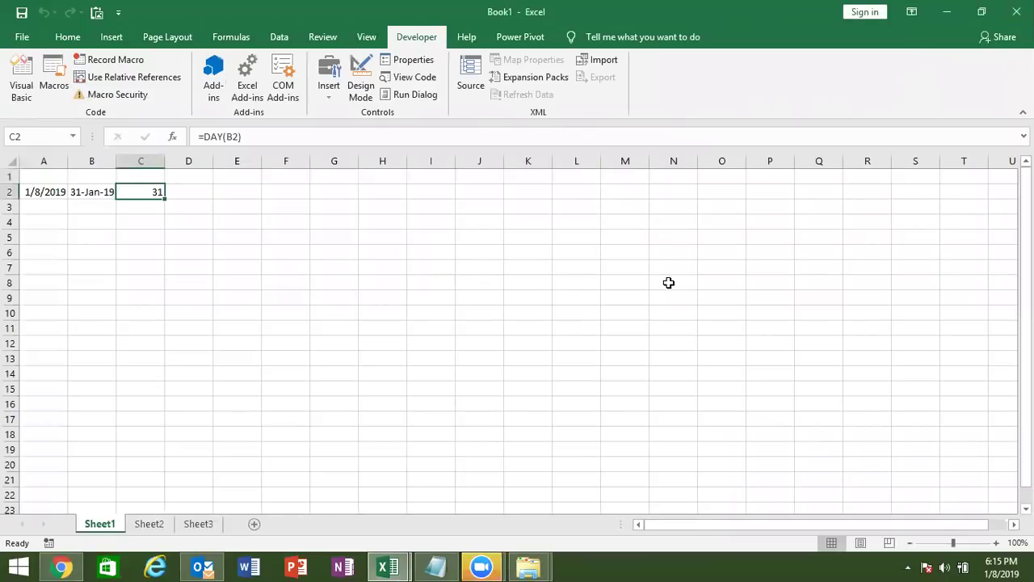
key(alt+Tab)
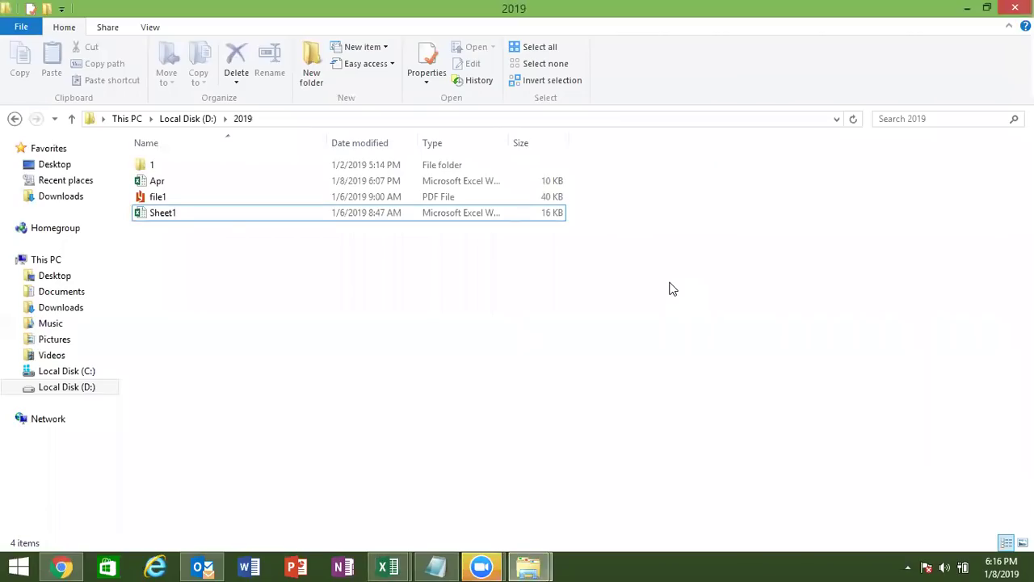
click(509, 185)
key(Delete)
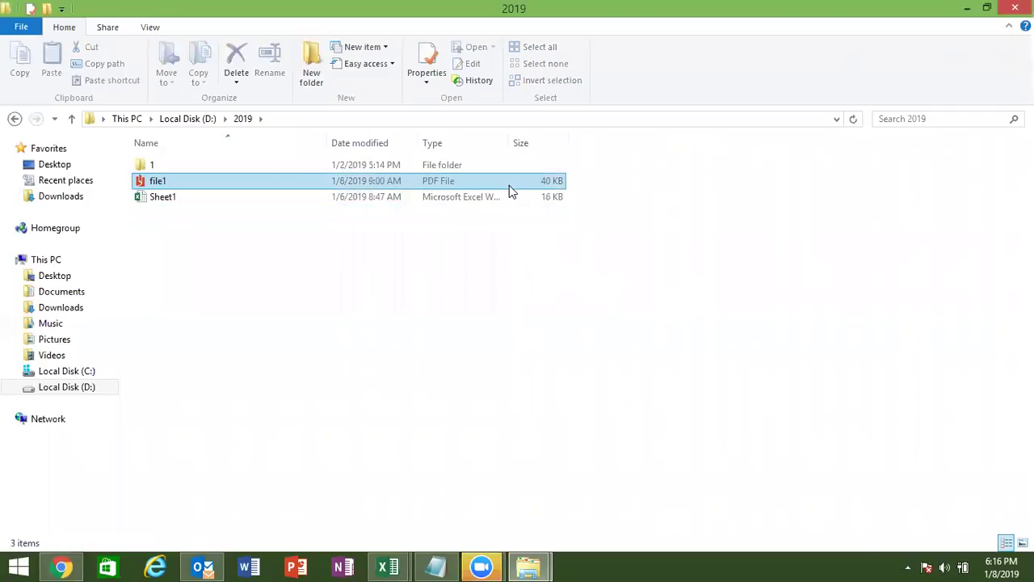
key(alt+Tab)
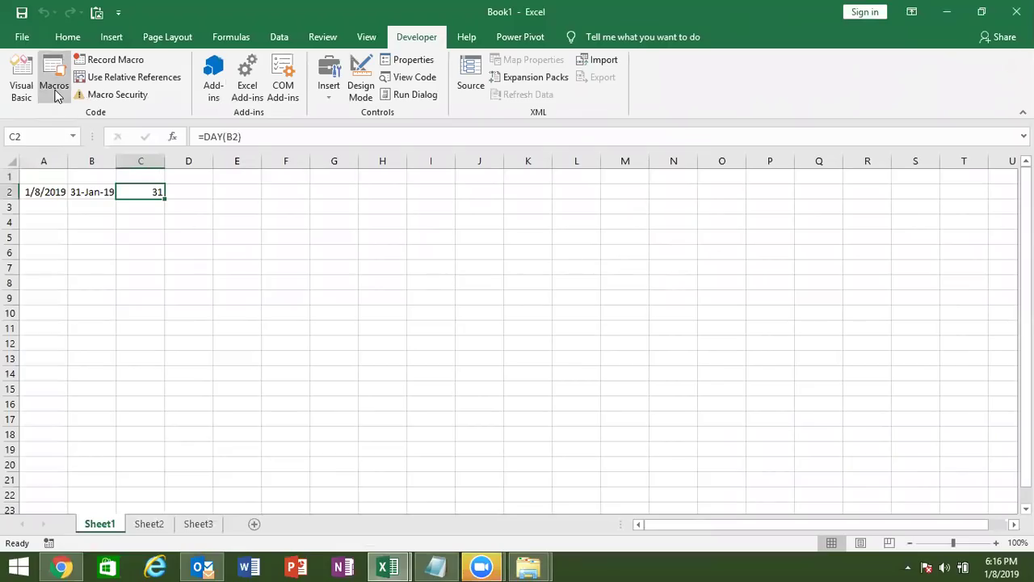
click(55, 89)
Run the pr_2 macro from the Macros list and let it finish.
click(808, 173)
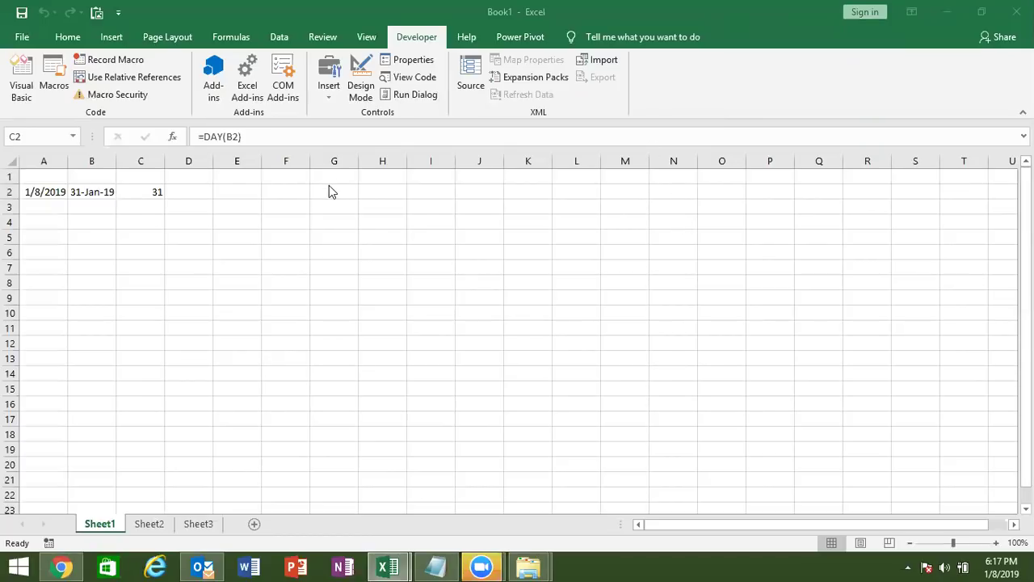
Delete all generated month workbooks, Jan through Sep, from D:\2019.
key(alt+Tab)
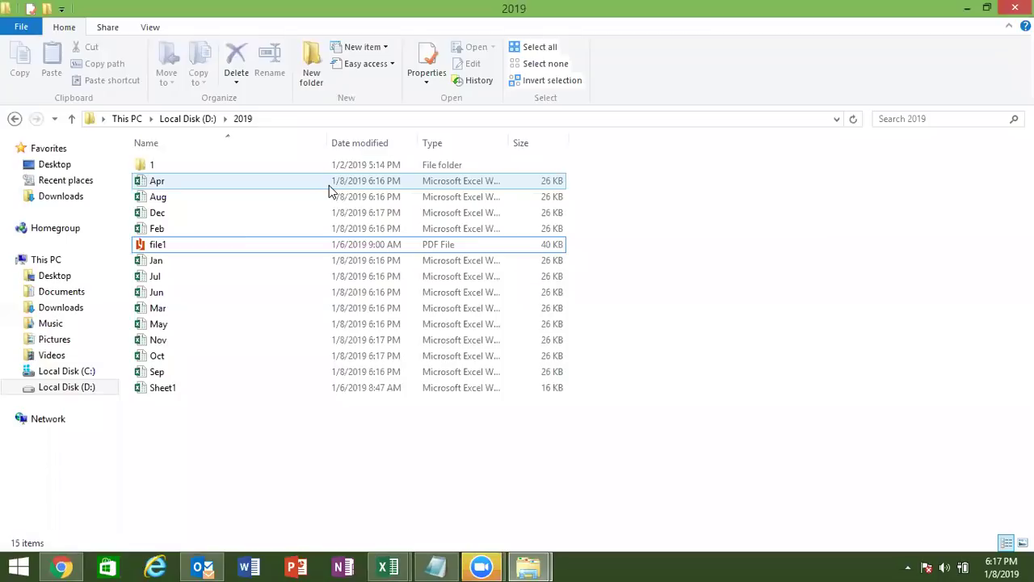
key(alt+Tab)
key(alt+Tab)
key(alt+Tab)
key(alt+Tab)
click(180, 196)
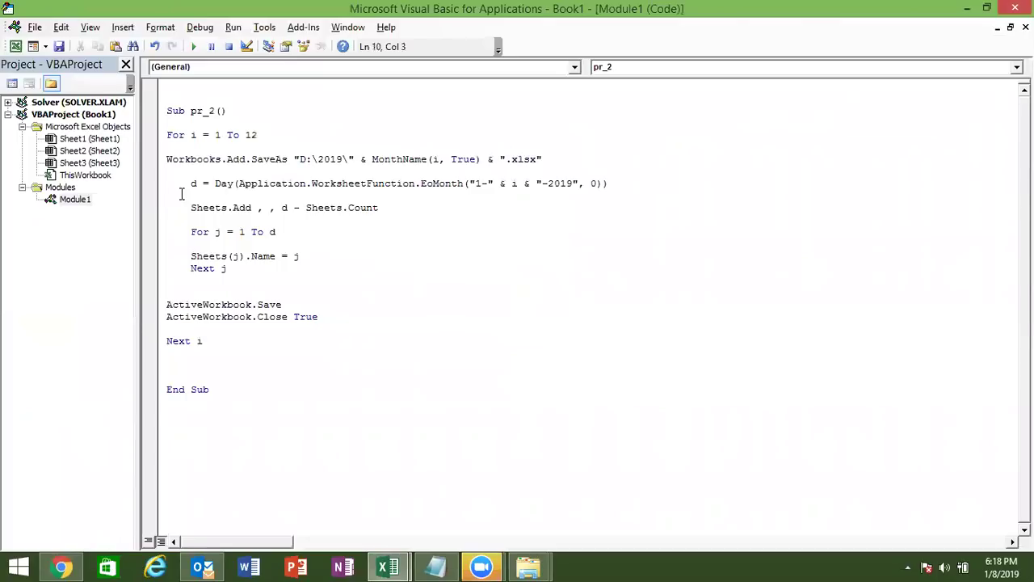
key(alt+Tab)
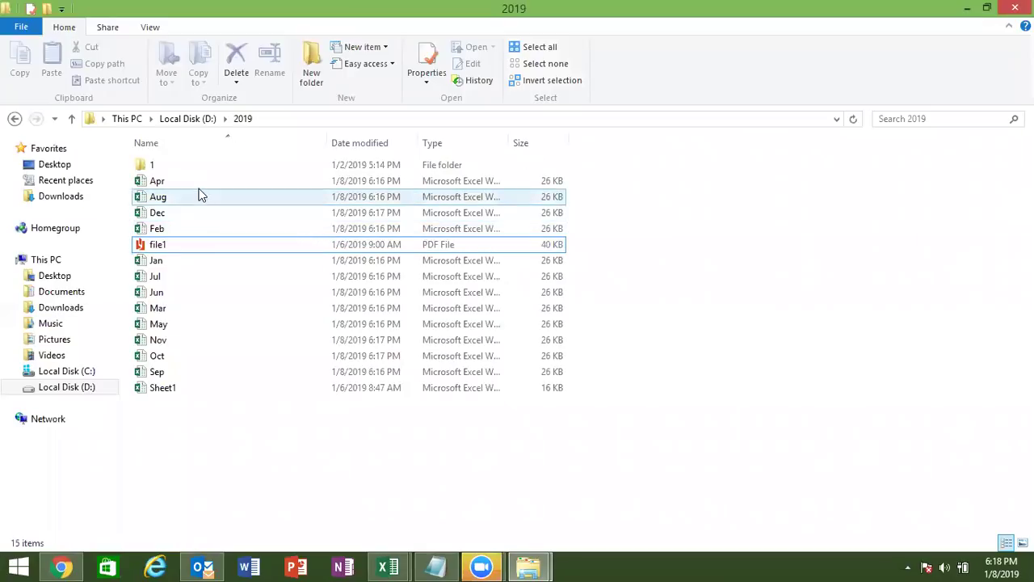
click(194, 181)
ctrl+click(194, 212)
ctrl+click(194, 226)
key(Delete)
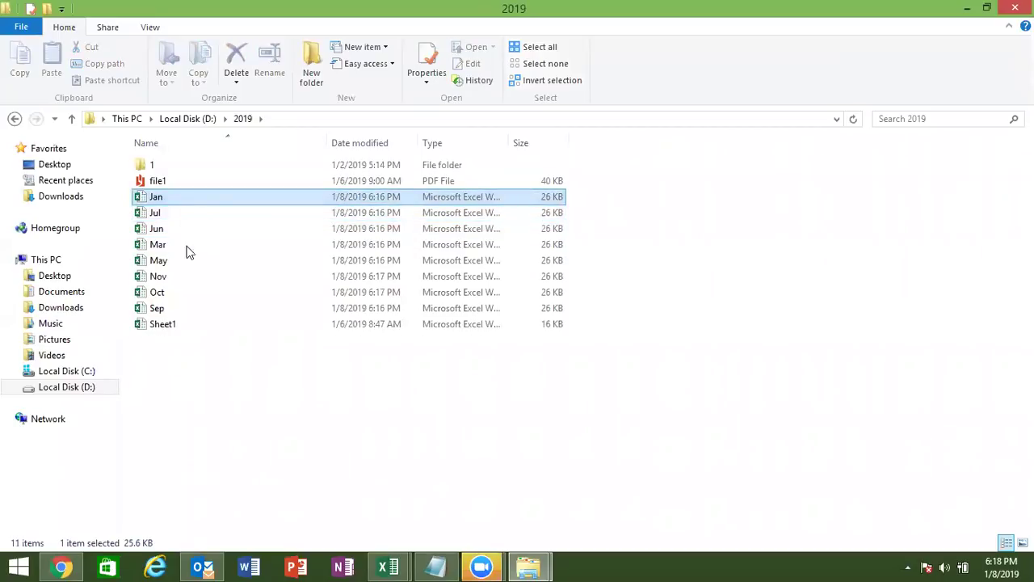
shift+click(180, 310)
key(Delete)
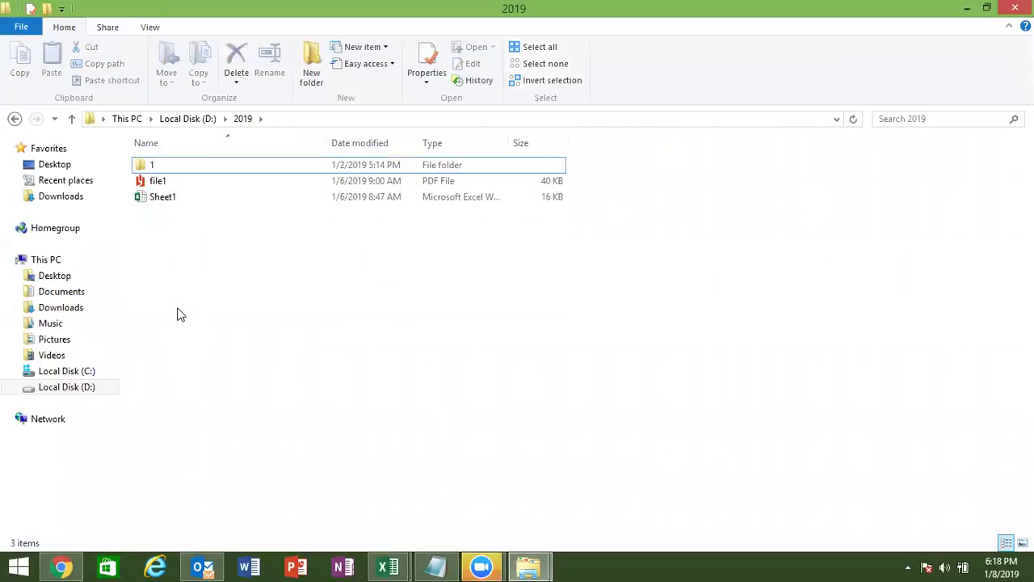
key(alt+Tab)
key(alt+Tab)
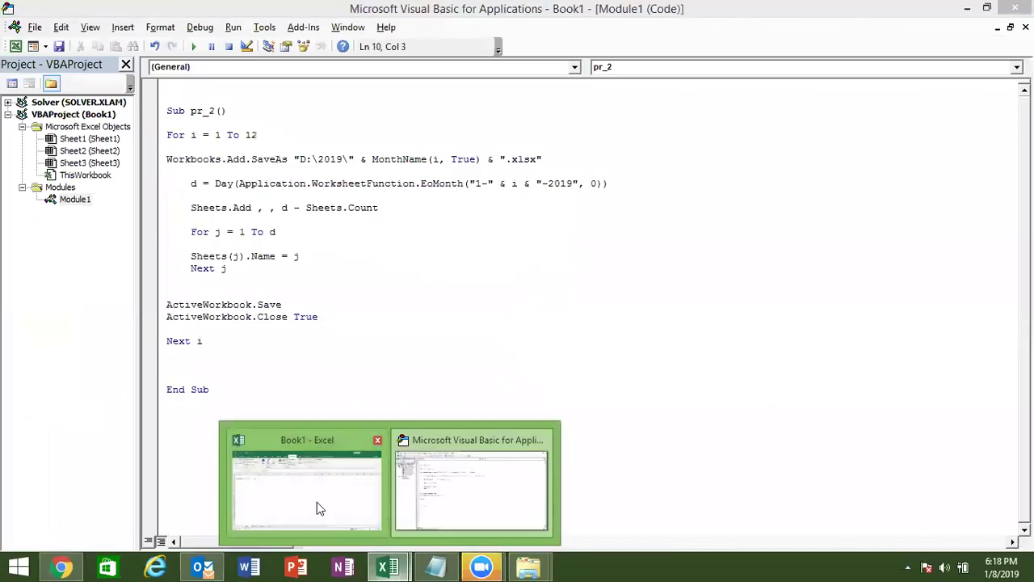
Insert Application.ScreenUpdating = False above the For i loop.
mouse_move(388, 567)
click(317, 501)
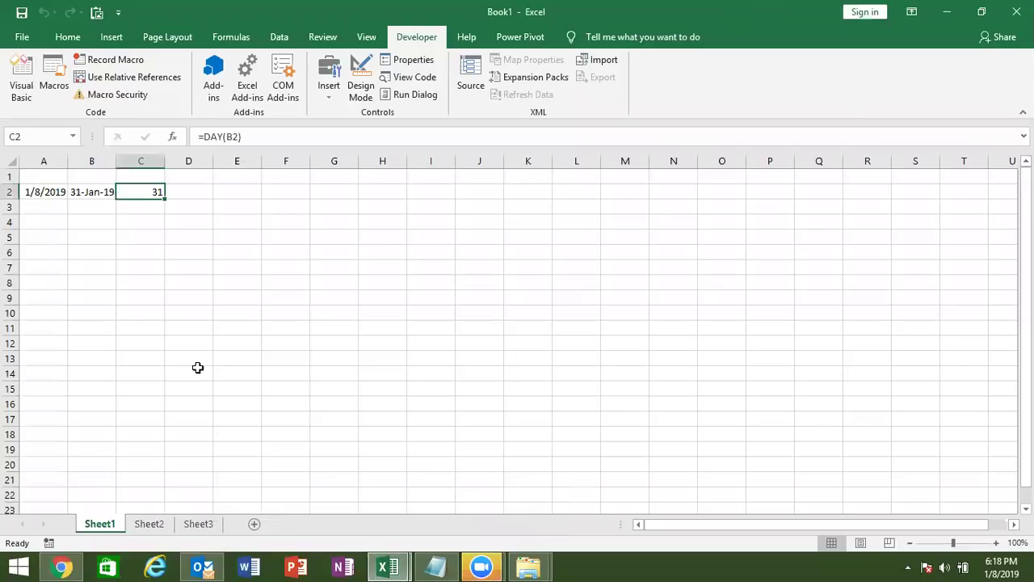
click(220, 311)
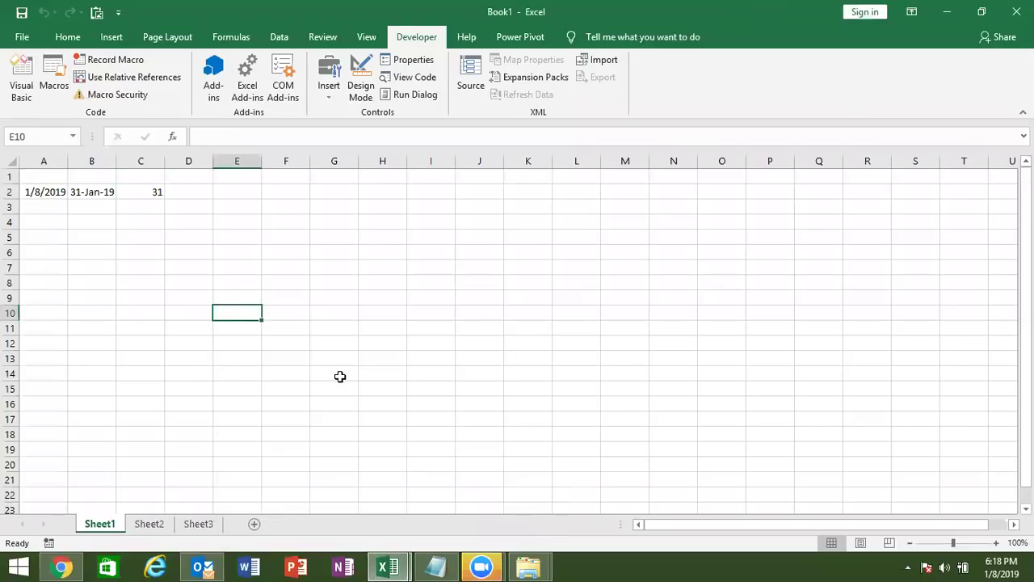
click(396, 566)
mouse_move(387, 566)
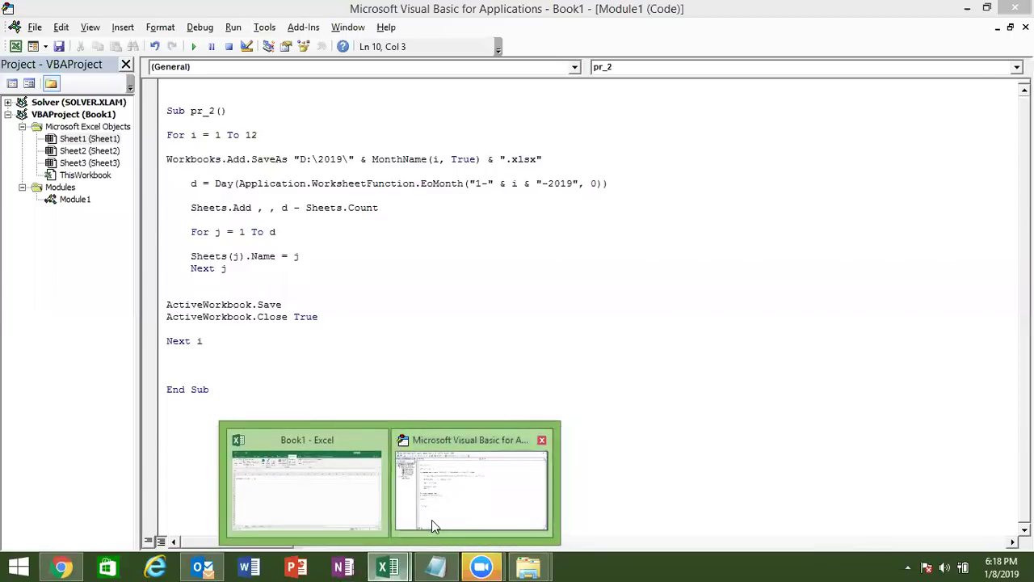
click(432, 519)
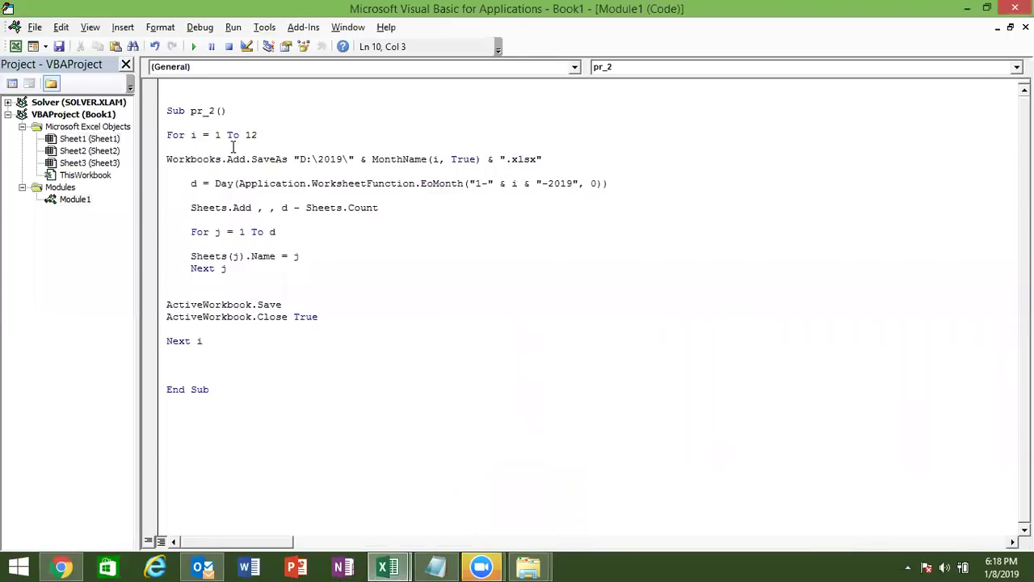
drag(263, 135, 179, 129)
click(179, 128)
key(Return)
click(167, 147)
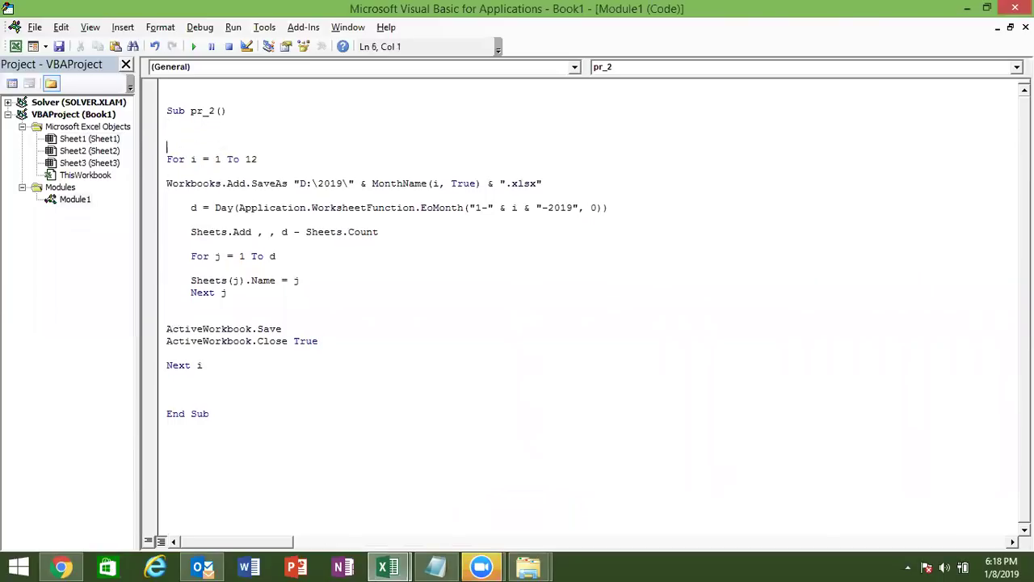
text(application)
text(.scr)
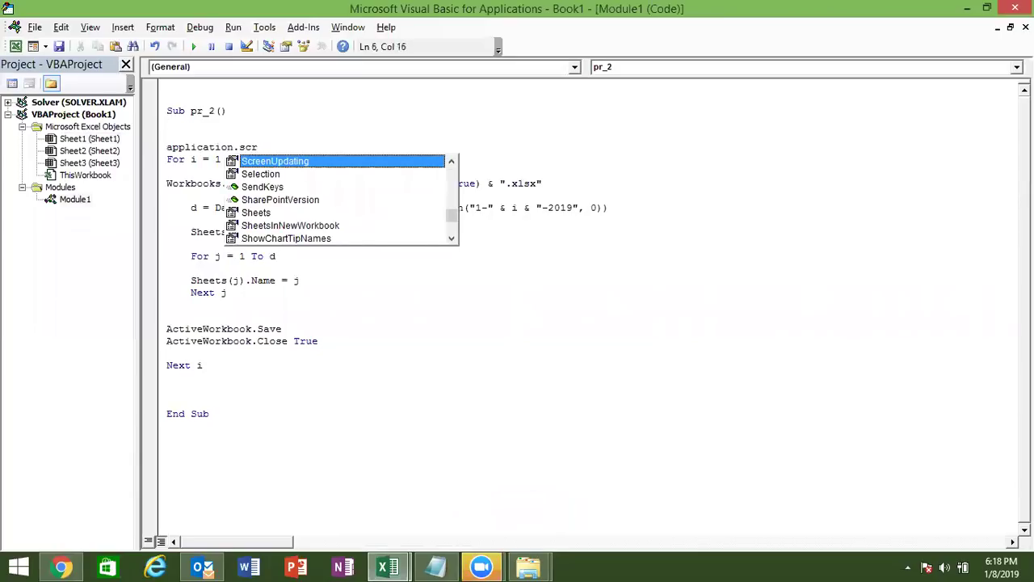
key(Tab)
text(=f)
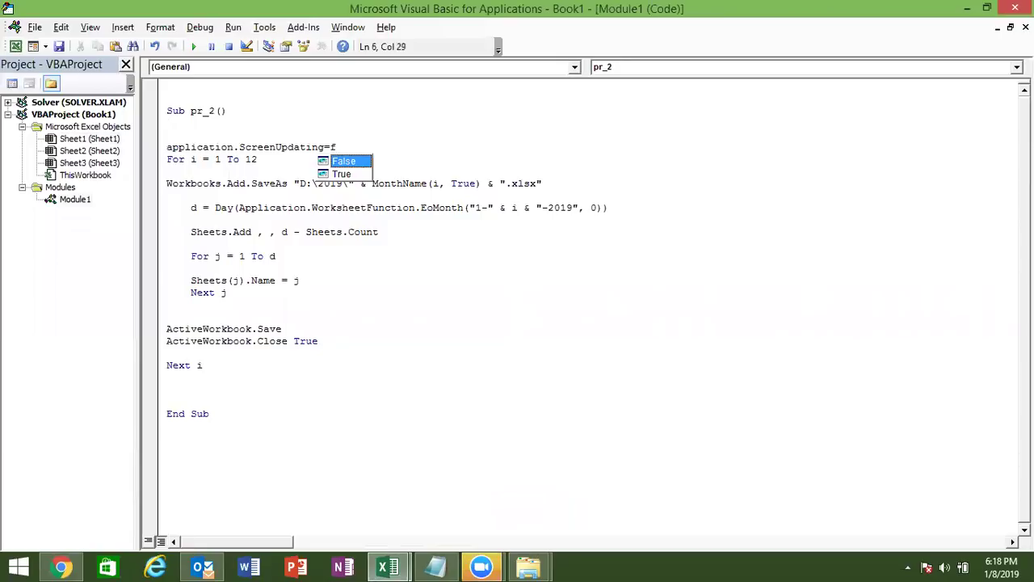
key(Tab)
key(Down)
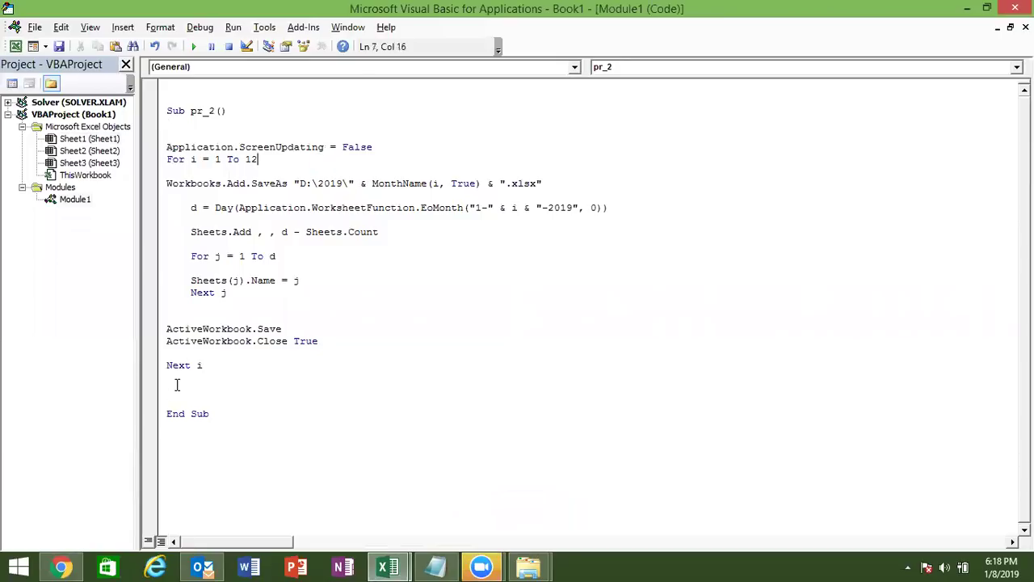
Add Application.StatusBar = "Work on Progress" below it, correcting the typos.
click(400, 145)
key(Return)
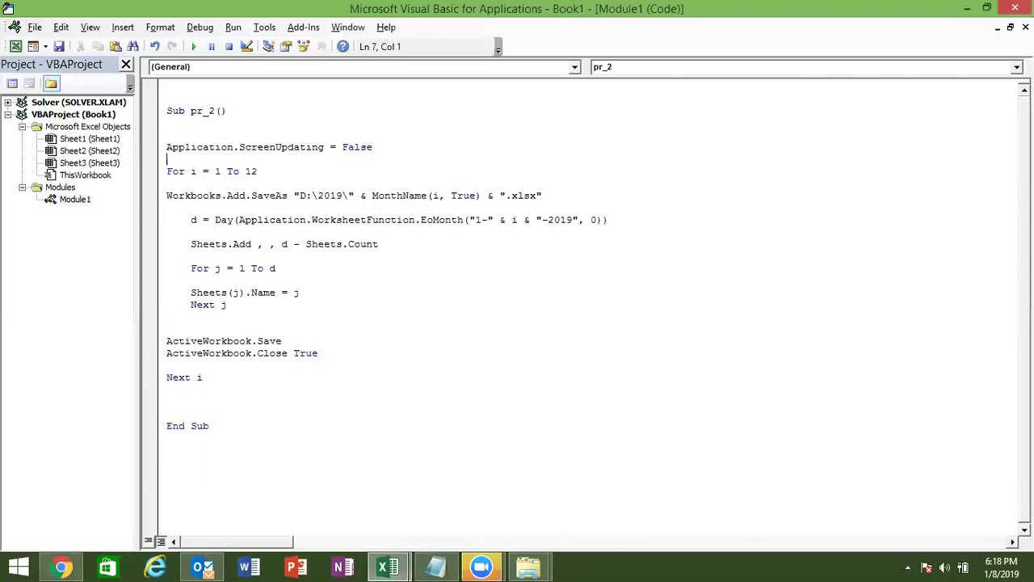
text(application)
text(.stat)
key(Tab)
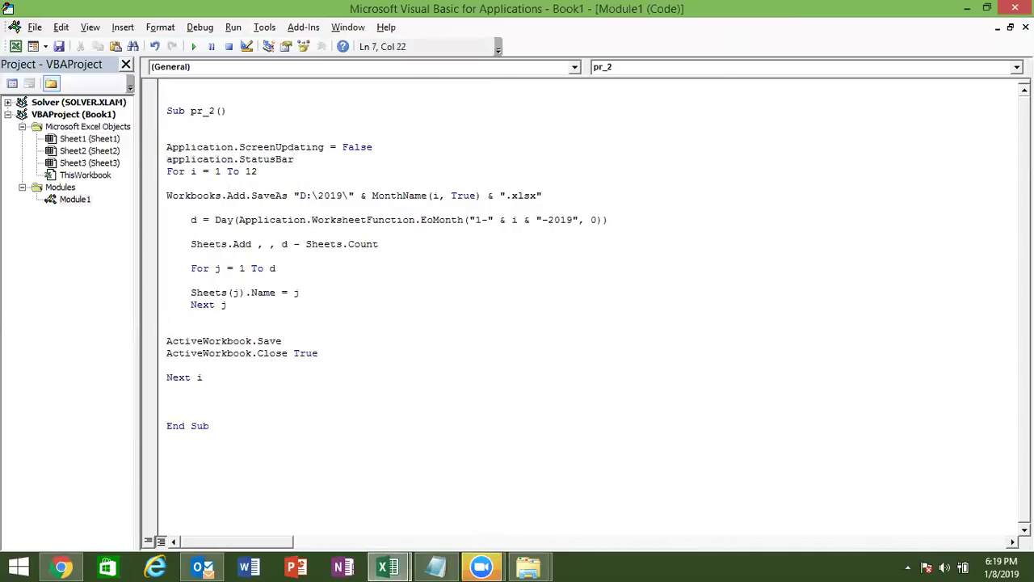
text(=)
text("Work )
text(Pro)
key(BackSpace)
key(BackSpace)
key(BackSpace)
text(on Progesss")
click(392, 178)
click(392, 160)
text(r)
click(420, 159)
key(BackSpace)
click(410, 187)
Run the pr_2 macro from the worksheet's Macros list, then return to the code editor.
key(alt+F11)
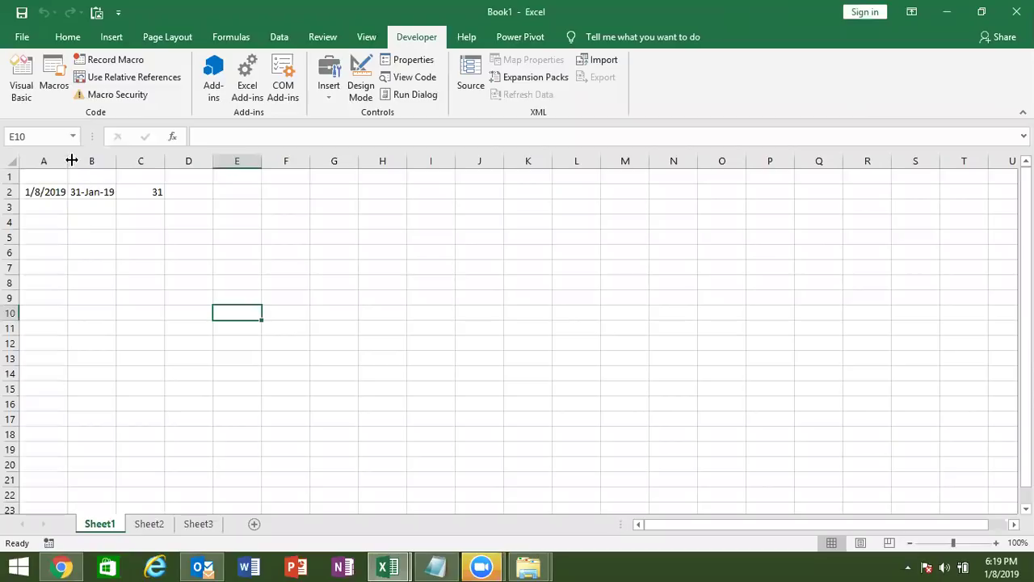
click(63, 218)
click(64, 95)
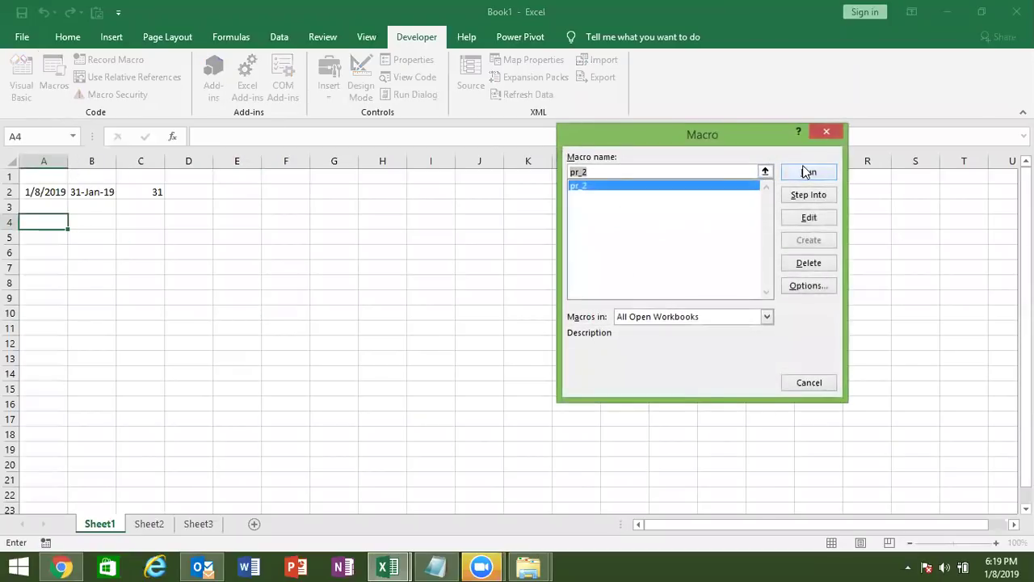
click(806, 174)
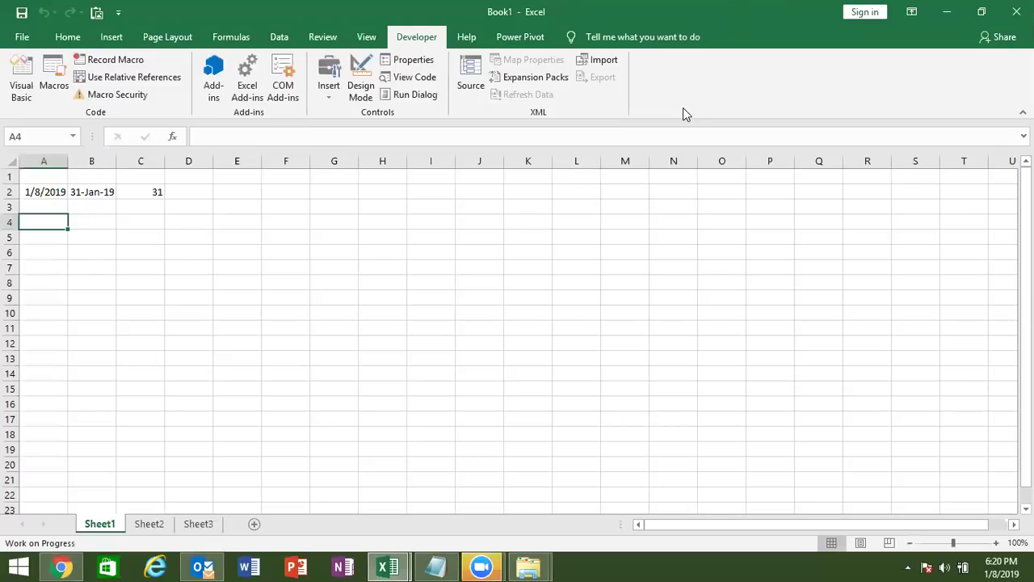
click(372, 312)
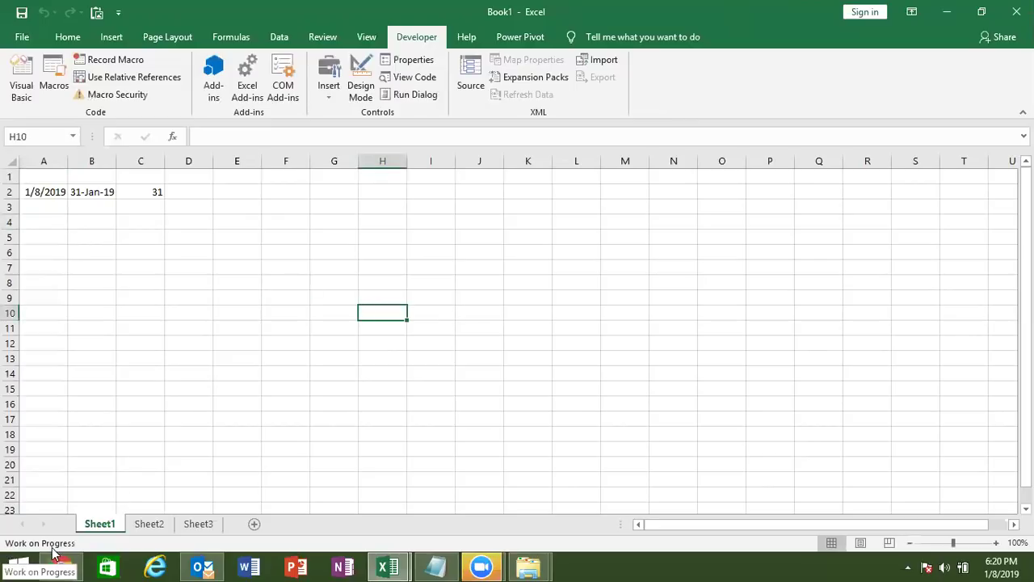
click(215, 419)
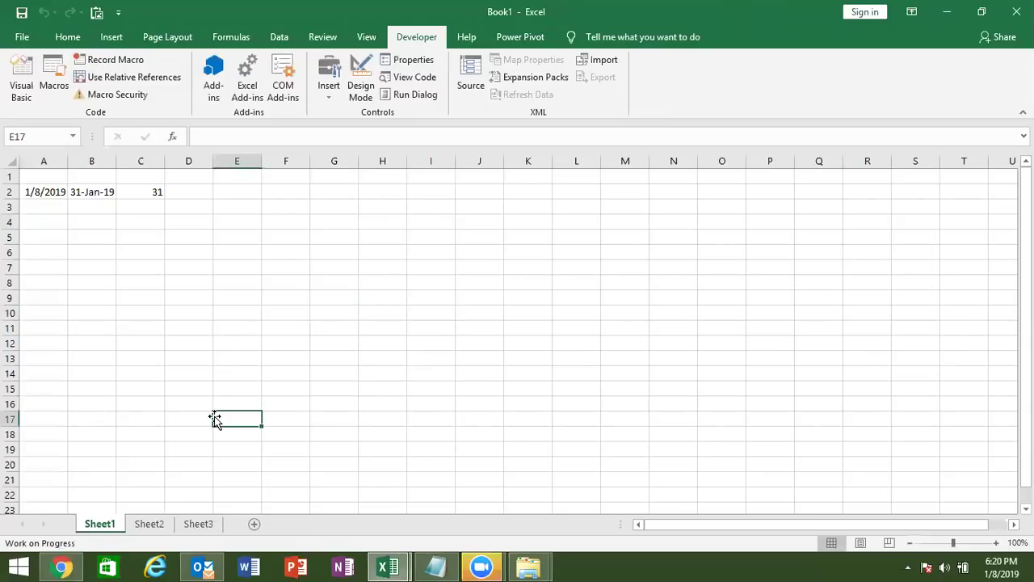
key(alt+F11)
Insert Application.StatusBar = Nothing on the empty line above End Sub in pr_2.
click(191, 410)
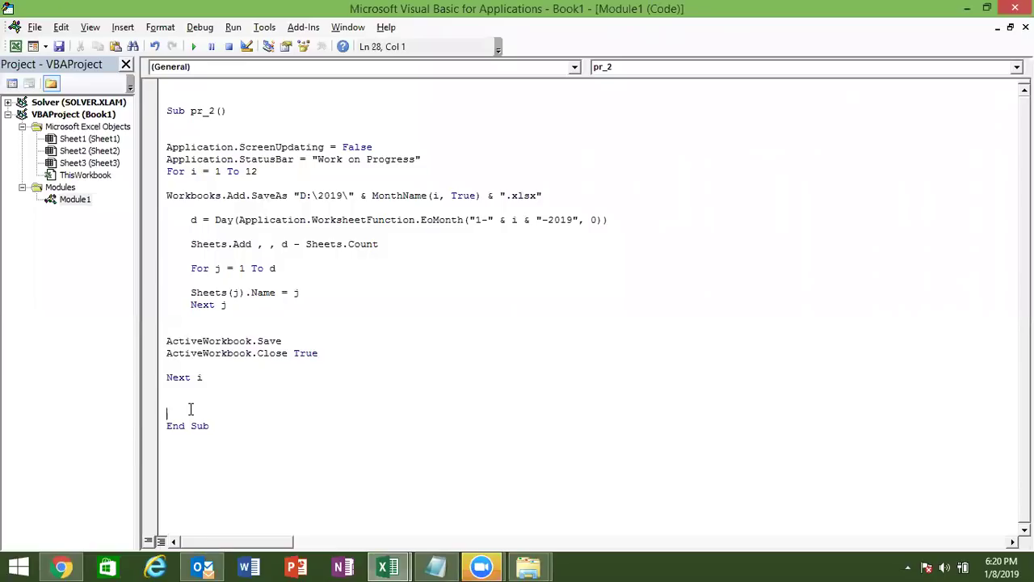
text(application)
text(.)
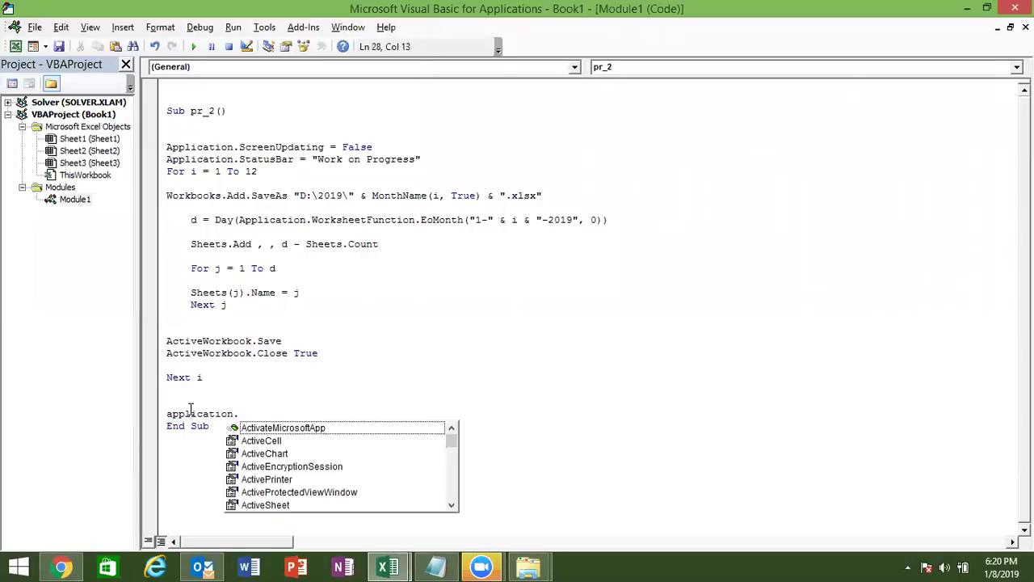
text(st)
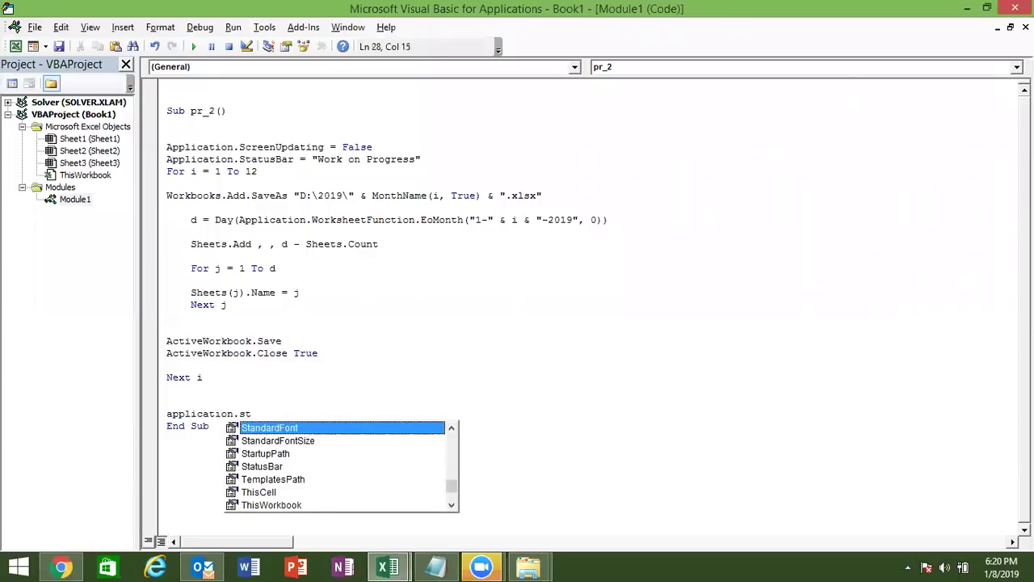
key(Down)
key(Down)
key(Down)
key(Tab)
text(=nothing)
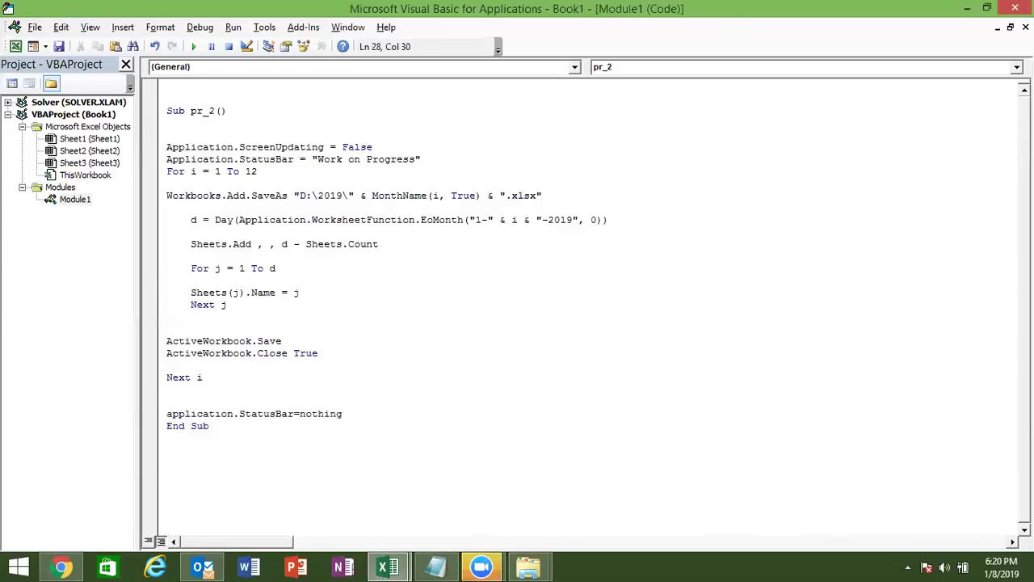
click(228, 461)
click(223, 423)
click(204, 398)
drag(212, 389, 168, 154)
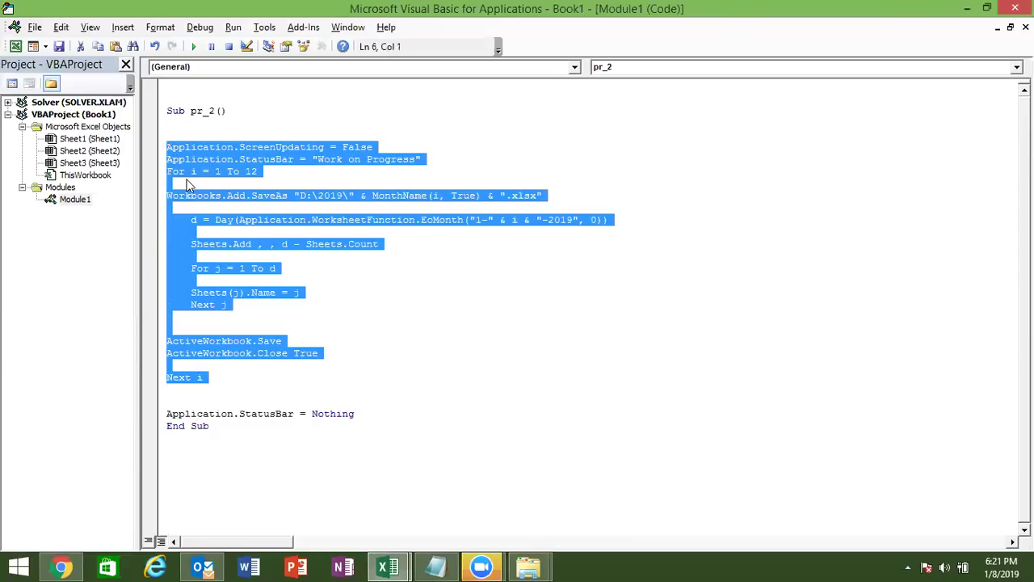
Step into pr_2, jump execution to the StatusBar = Nothing line, and continue to the run-time error.
click(180, 227)
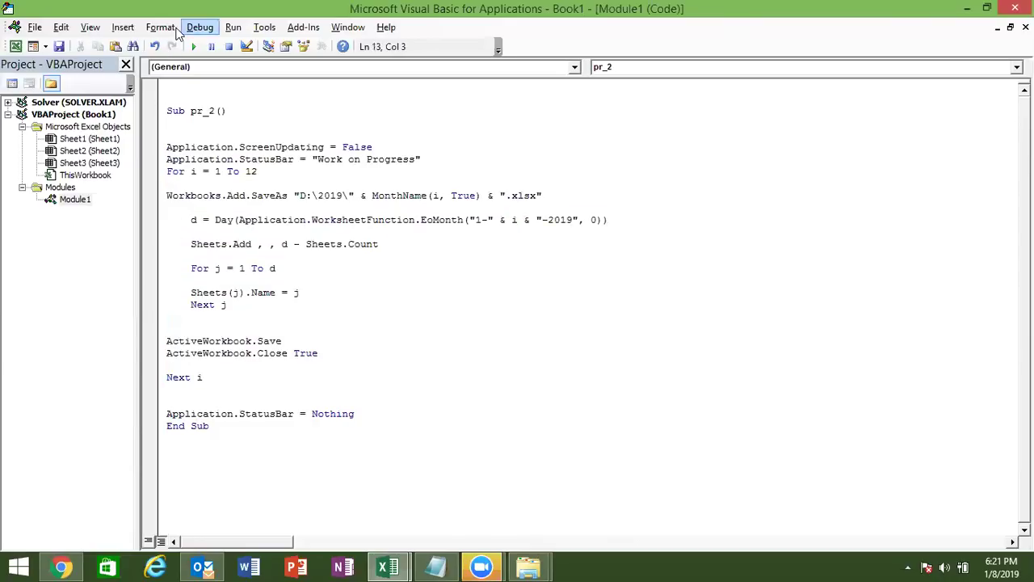
click(197, 29)
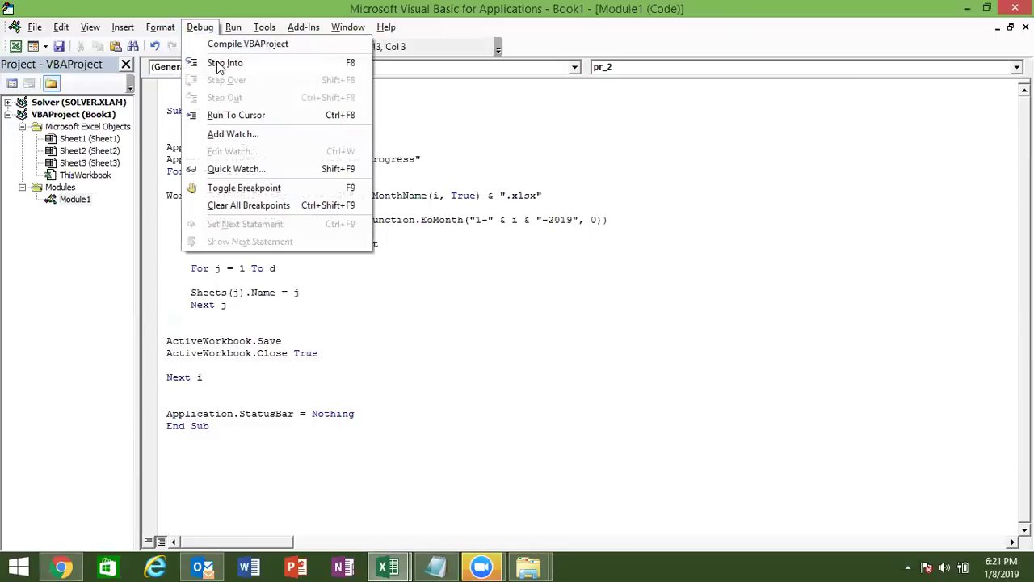
click(338, 63)
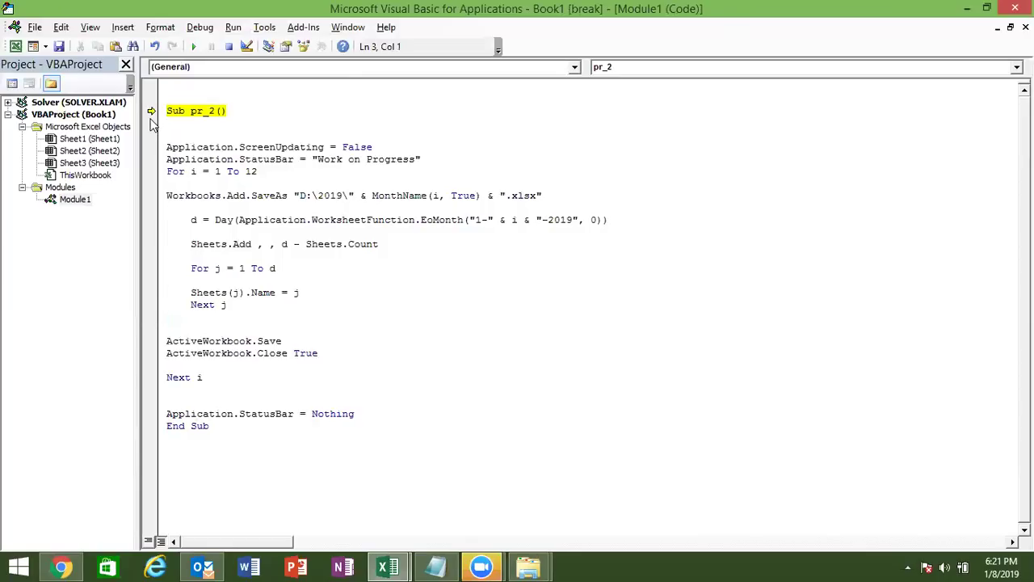
drag(151, 111, 178, 420)
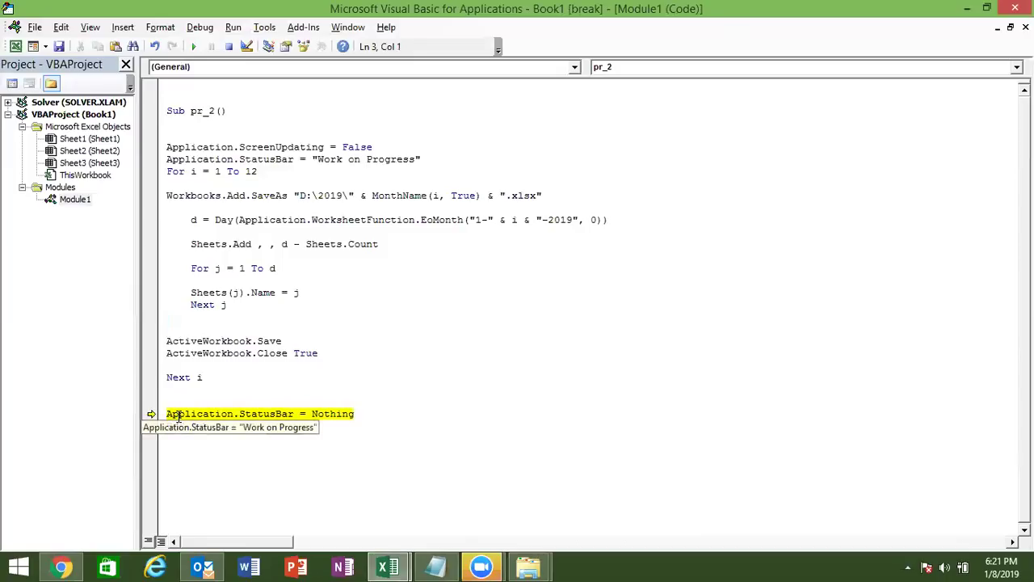
click(195, 47)
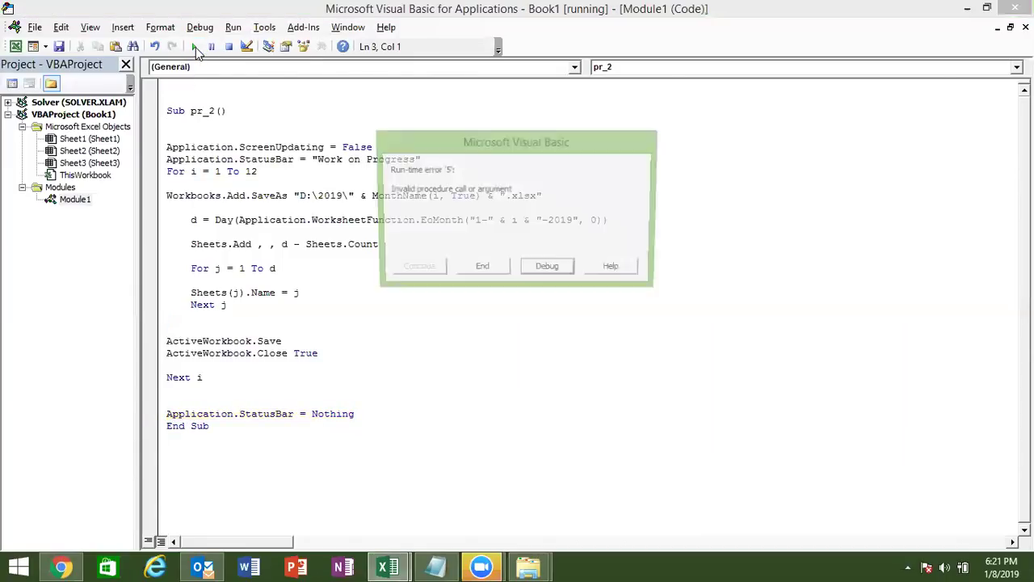
click(549, 270)
Replace Nothing with "Ready" on the StatusBar line and resume the macro.
double_click(358, 414)
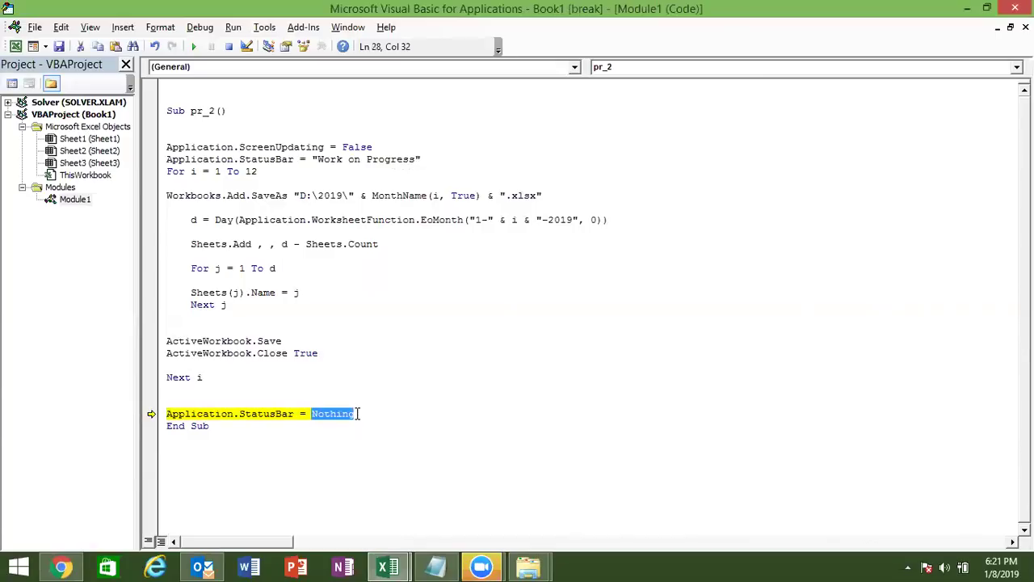
key(BackSpace)
text("Rea)
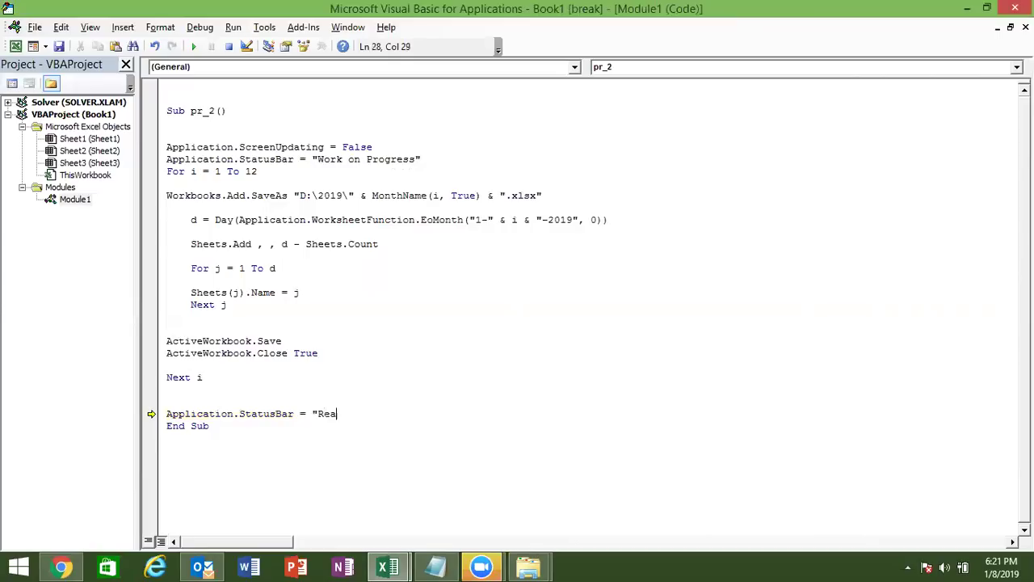
text(dy")
click(348, 392)
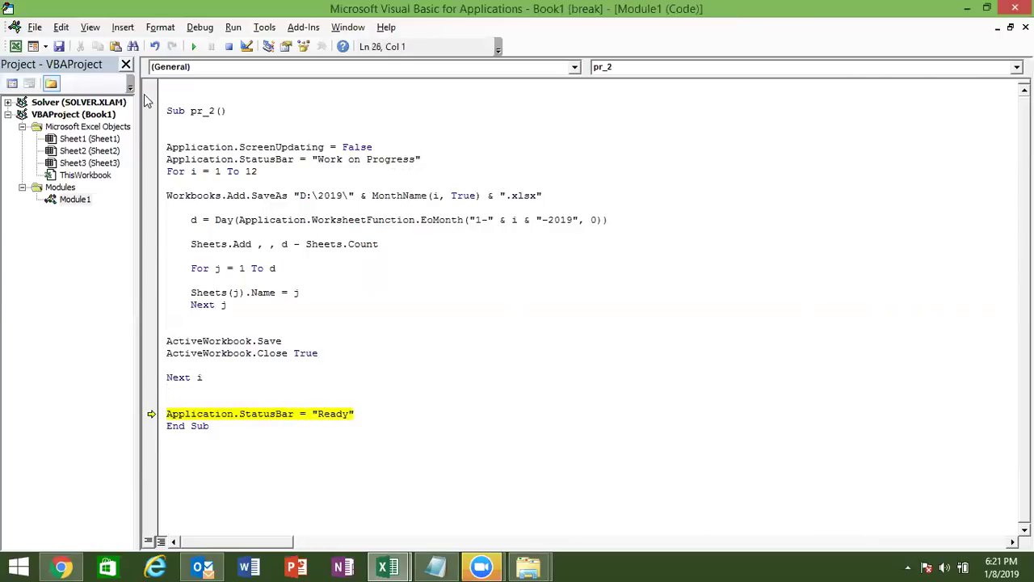
click(194, 47)
click(245, 342)
Check the worksheet, then return to the end of the StatusBar line in the code.
key(alt+F11)
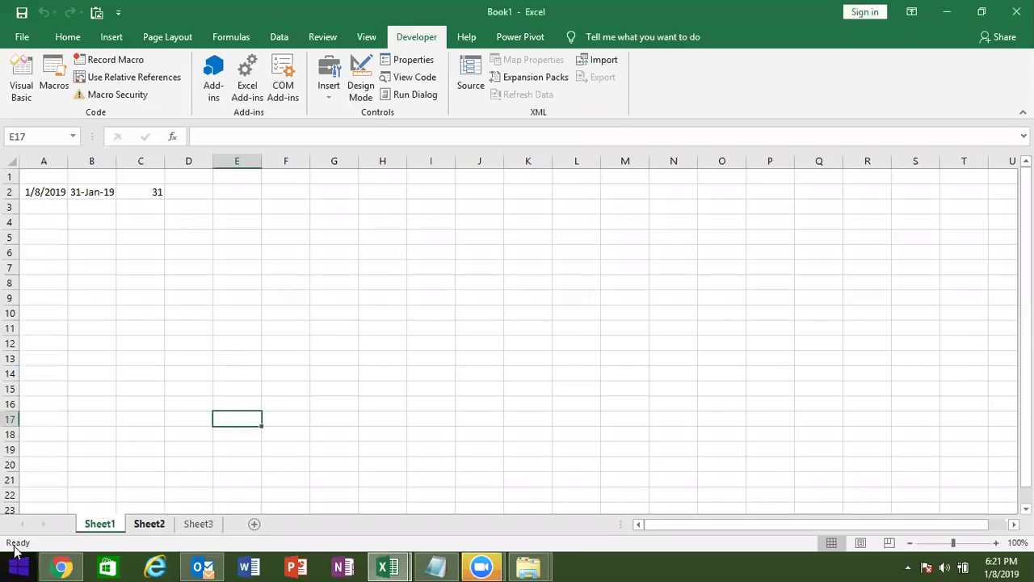
click(136, 406)
click(203, 369)
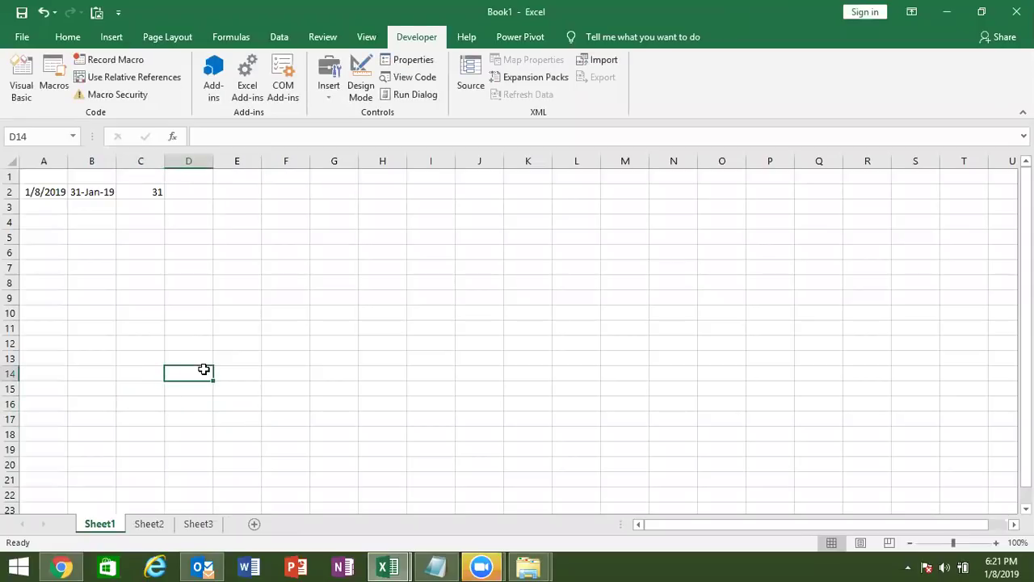
key(alt+F11)
click(356, 414)
Change the final StatusBar value from "Ready" to vbdefault, correcting the vbdefult typo.
key(BackSpace)
key(BackSpace)
key(BackSpace)
key(BackSpace)
key(BackSpace)
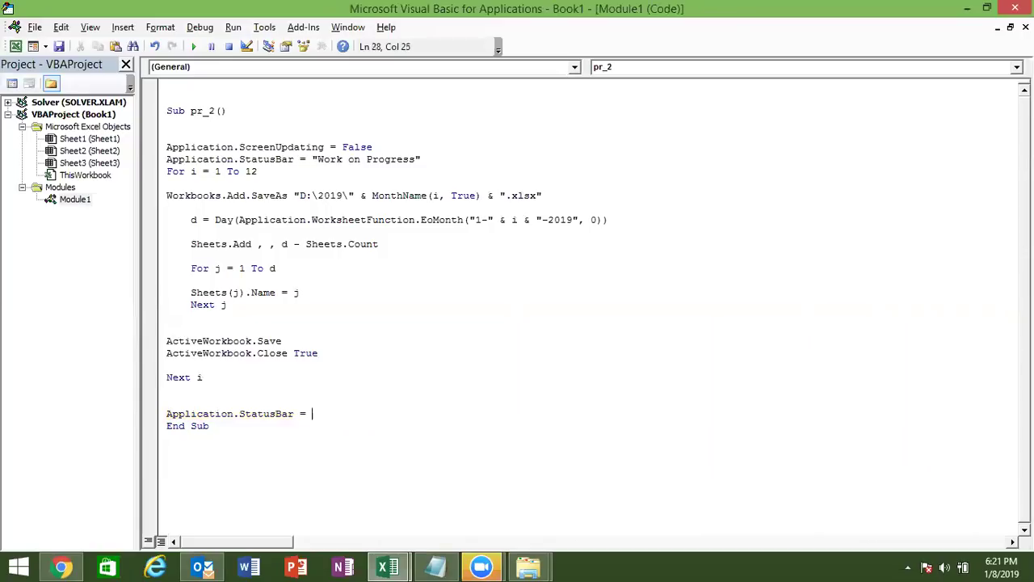
text(vb)
text(defult)
click(364, 469)
click(363, 413)
key(BackSpace)
key(BackSpace)
key(BackSpace)
key(BackSpace)
key(BackSpace)
key(BackSpace)
text(de)
text(f)
text(ault)
click(354, 456)
Highlight Application, ScreenUpdating and False to explain the ScreenUpdating = False line.
double_click(169, 148)
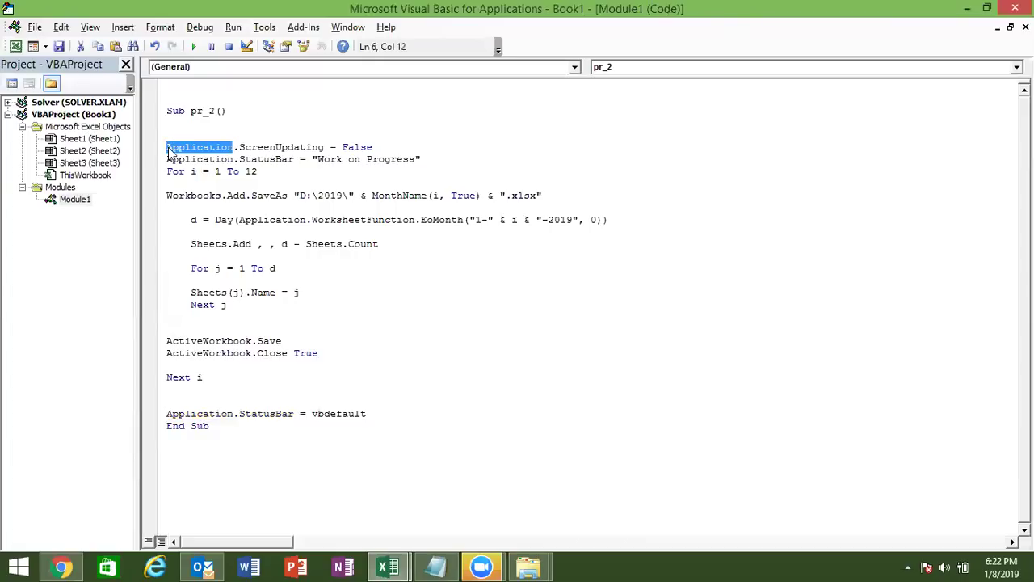
double_click(244, 150)
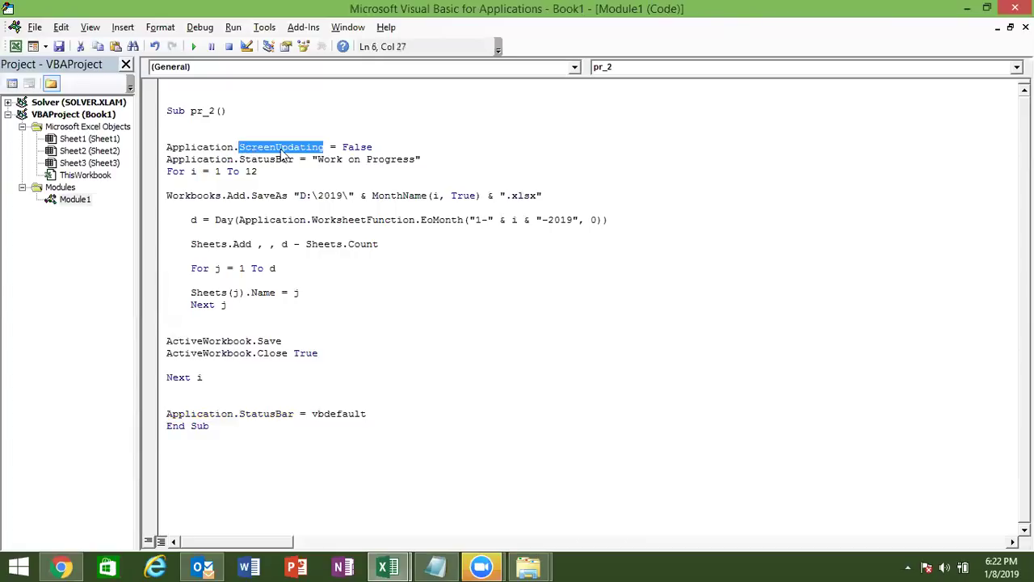
click(282, 148)
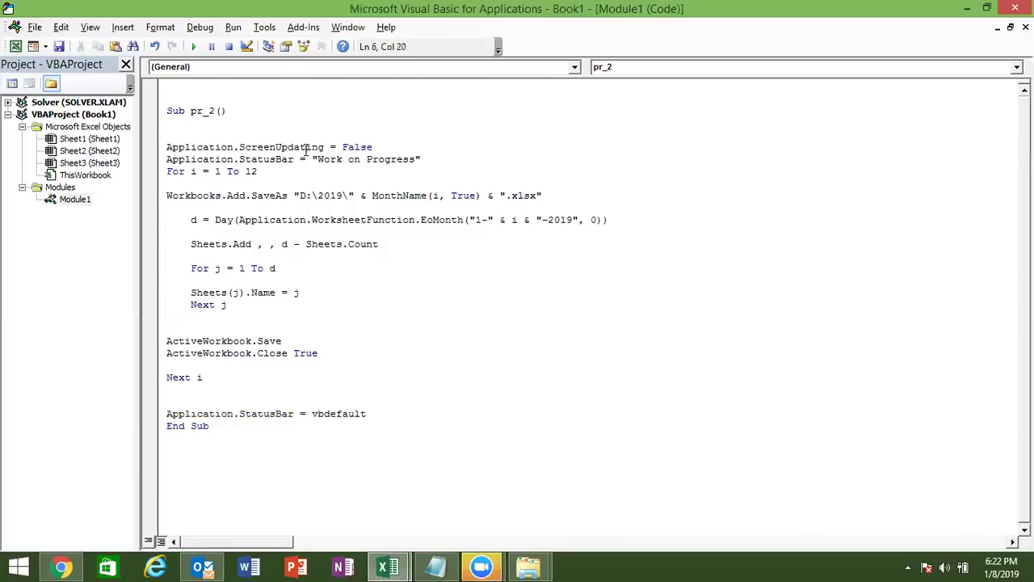
click(346, 147)
Replace vbdefault with "Ready" on the final StatusBar line.
double_click(320, 423)
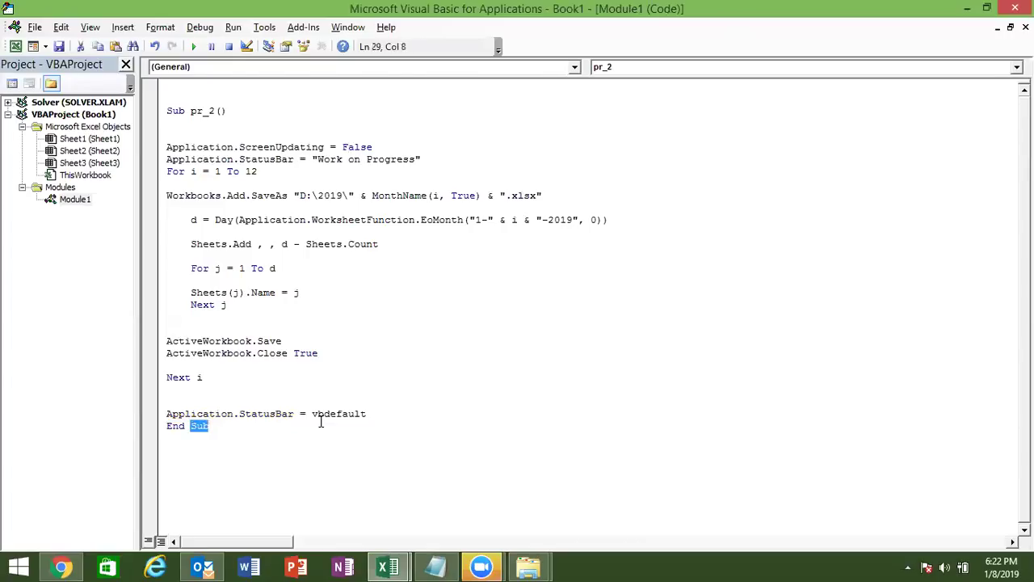
double_click(321, 416)
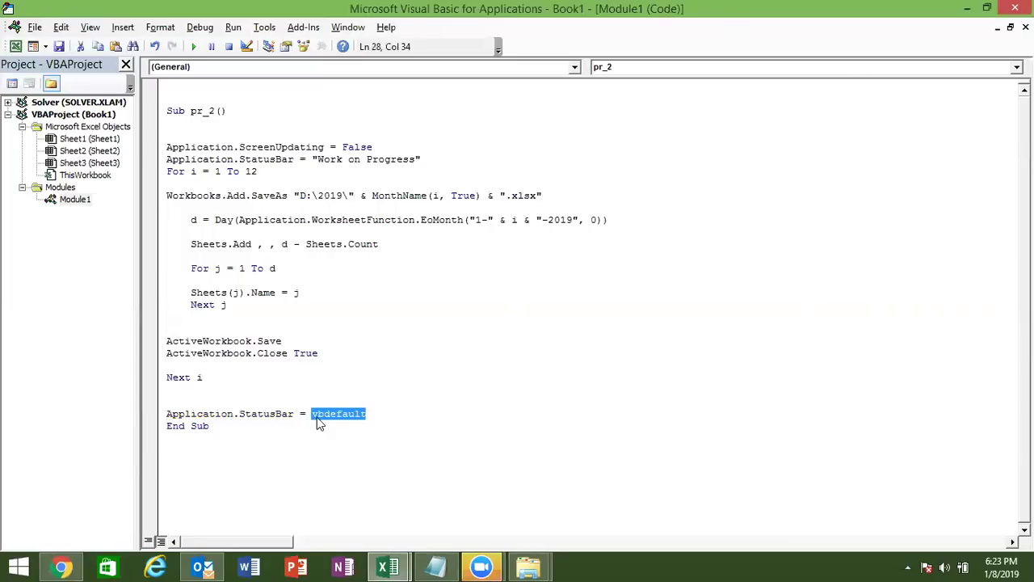
key(BackSpace)
text(")
text(")
key(BackSpace)
text(Ready)
text(")
click(369, 437)
Leave the VBA editor for the Book1 worksheet using Alt+F11.
key(alt+F11)
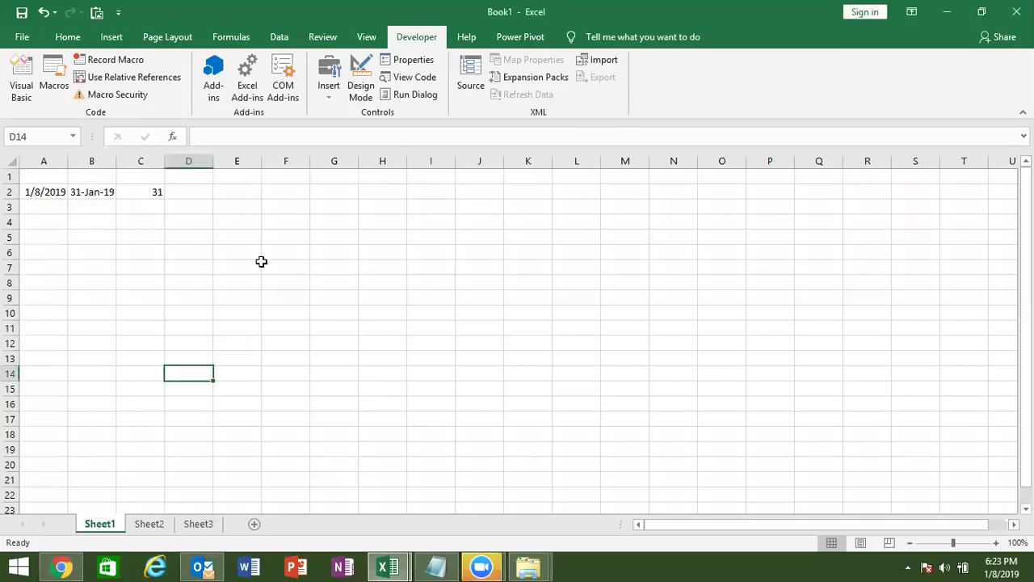
key(alt+F11)
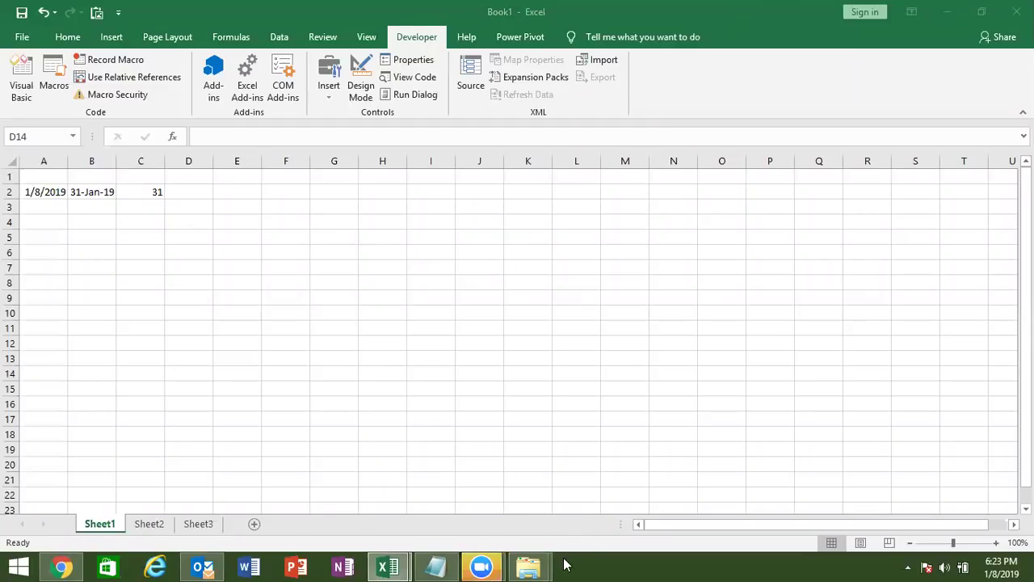
mouse_move(528, 566)
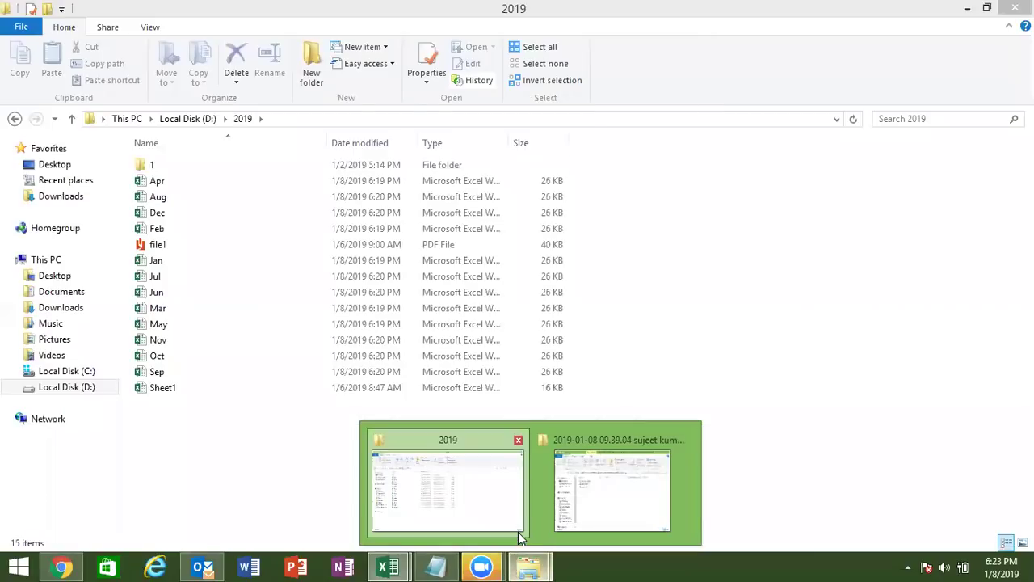
Bring up the D:\2019 folder and open the Jan workbook.
click(517, 525)
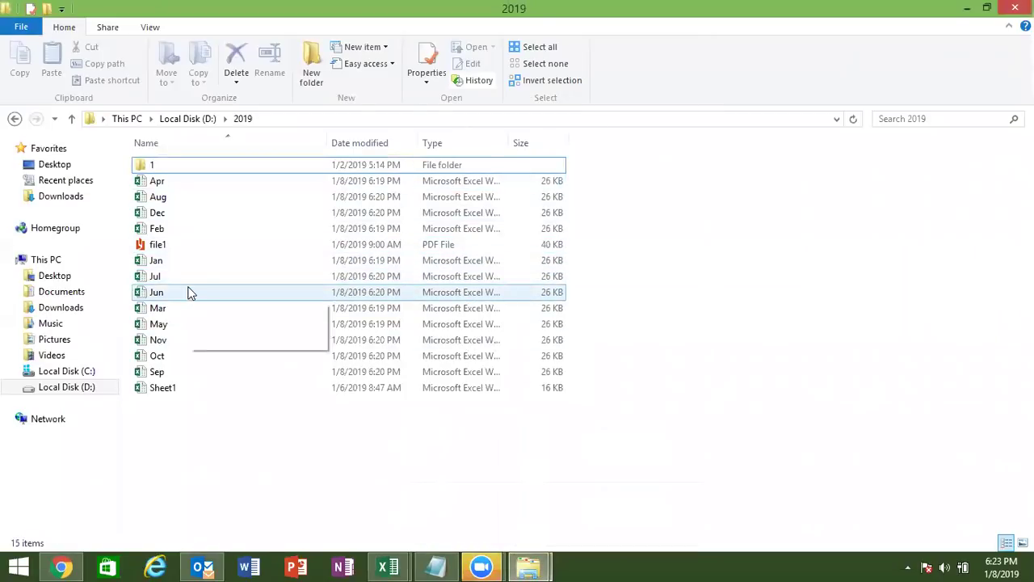
double_click(175, 260)
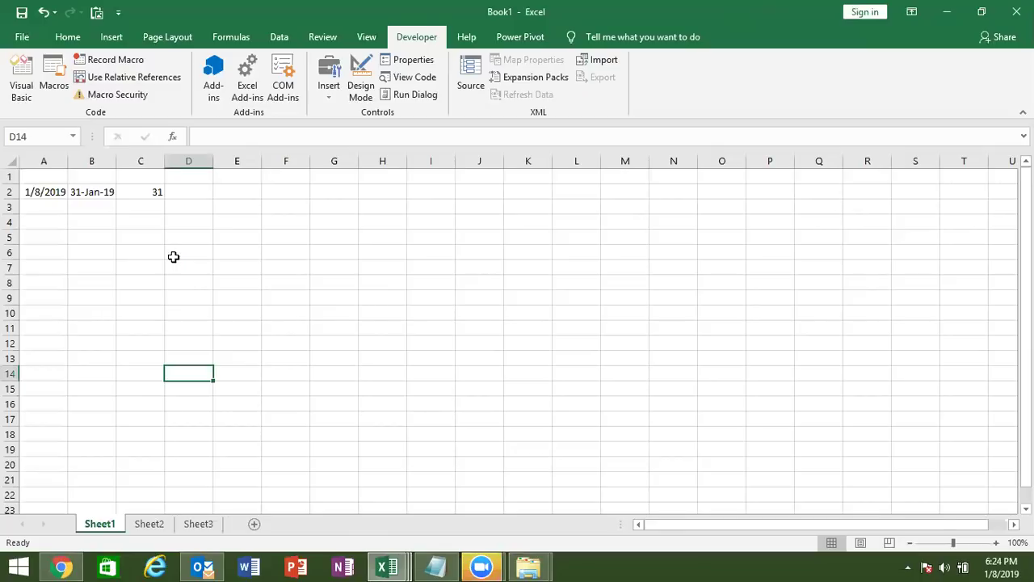
Browse Jan's day sheets, from sheets 2–3 through sheets 31–28, then close Jan.
click(111, 524)
click(126, 524)
click(51, 529)
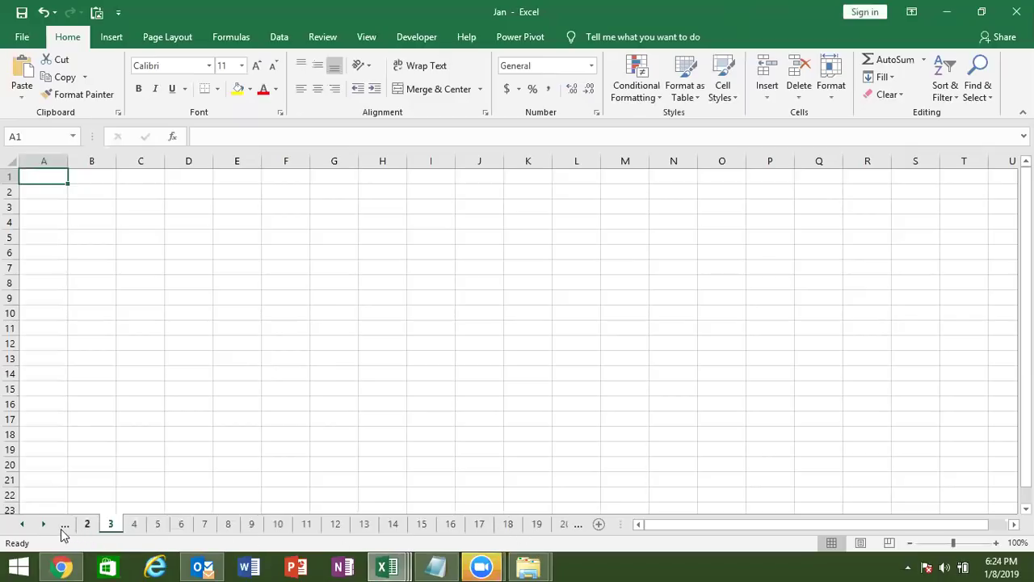
click(45, 525)
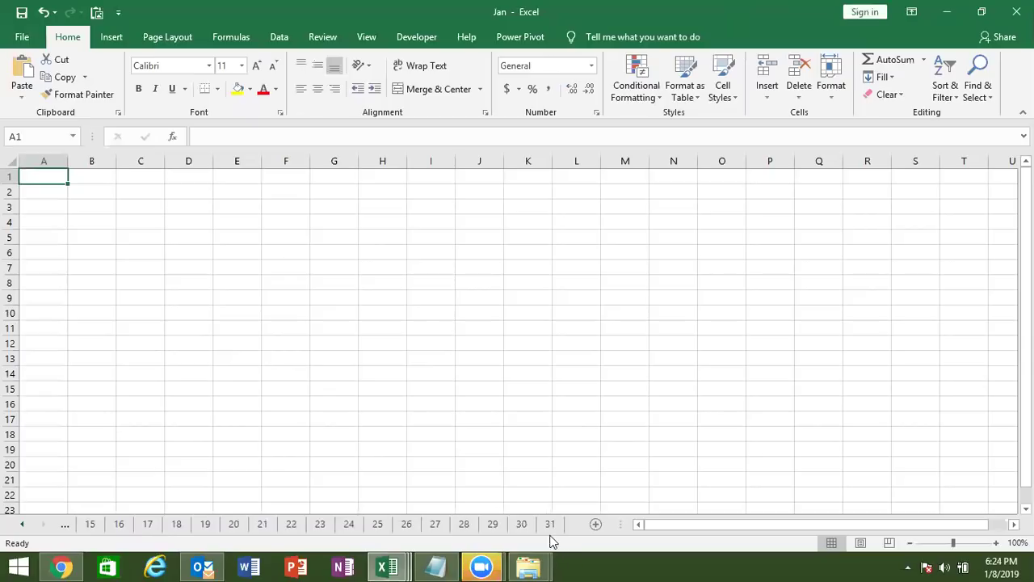
click(549, 524)
click(521, 525)
click(493, 525)
click(464, 525)
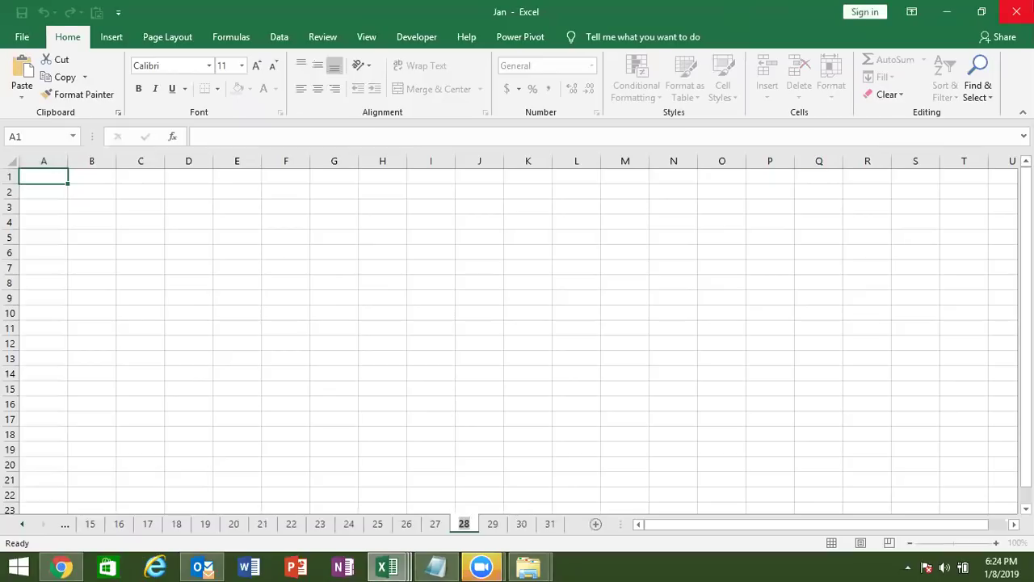
click(850, 235)
click(1017, 12)
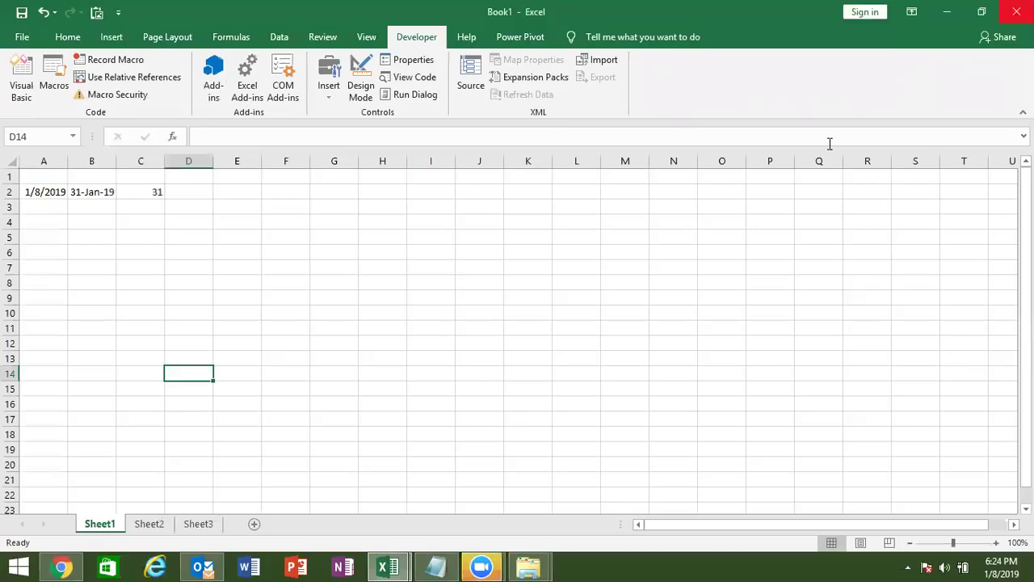
Open Feb from D:\2019, scroll to its last day sheets, view sheet 28, and close it.
click(528, 567)
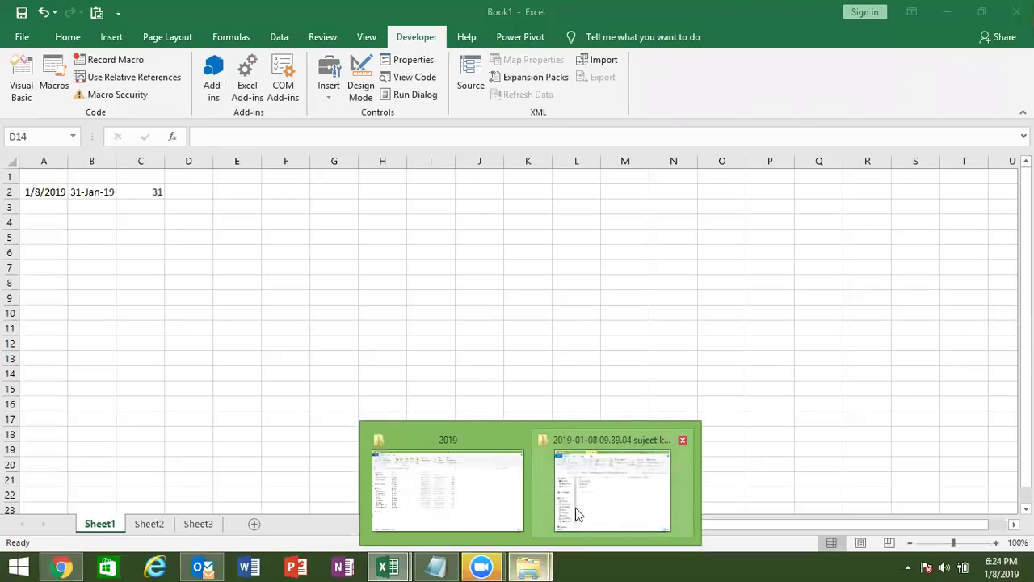
click(579, 502)
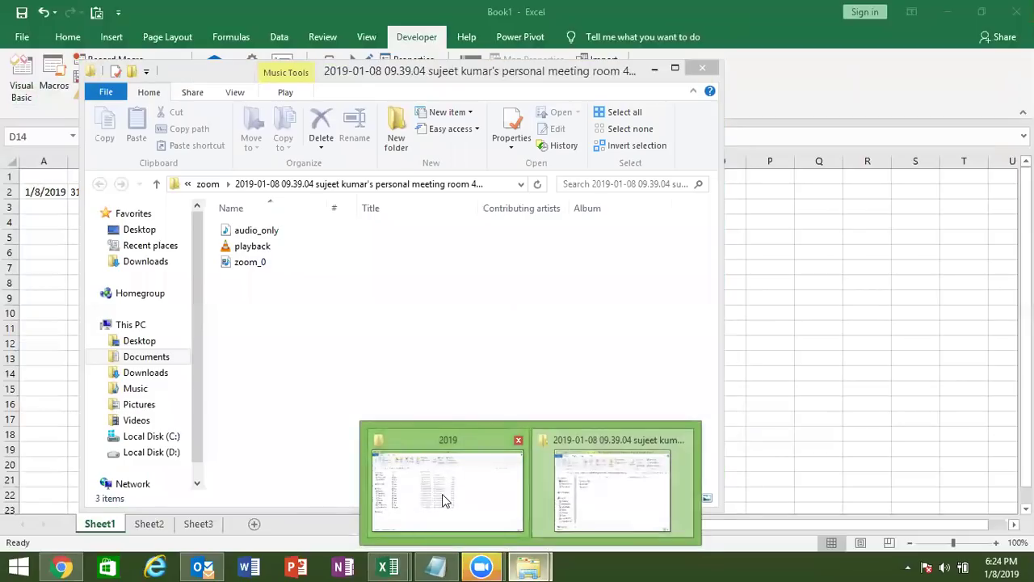
click(442, 494)
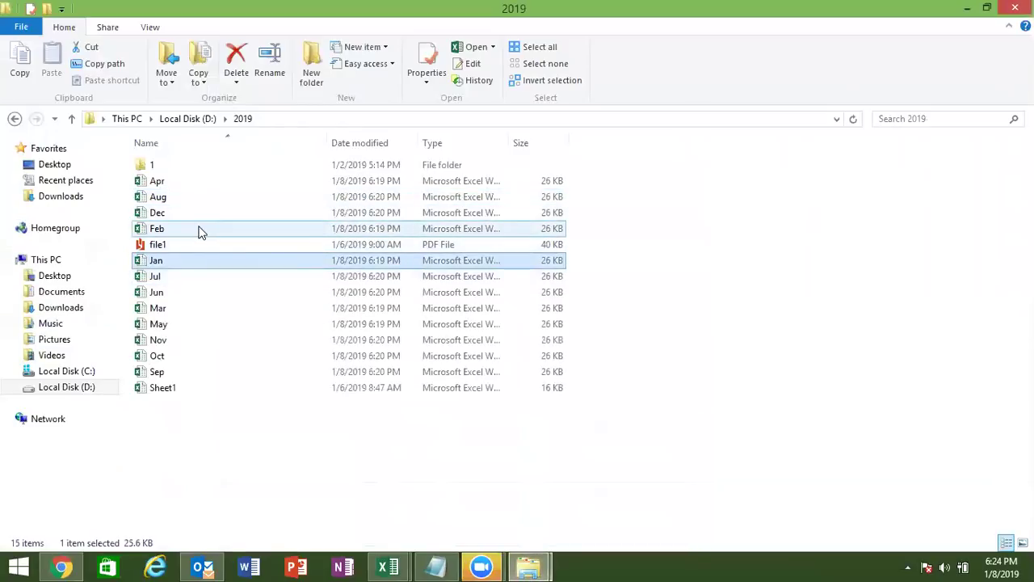
double_click(157, 229)
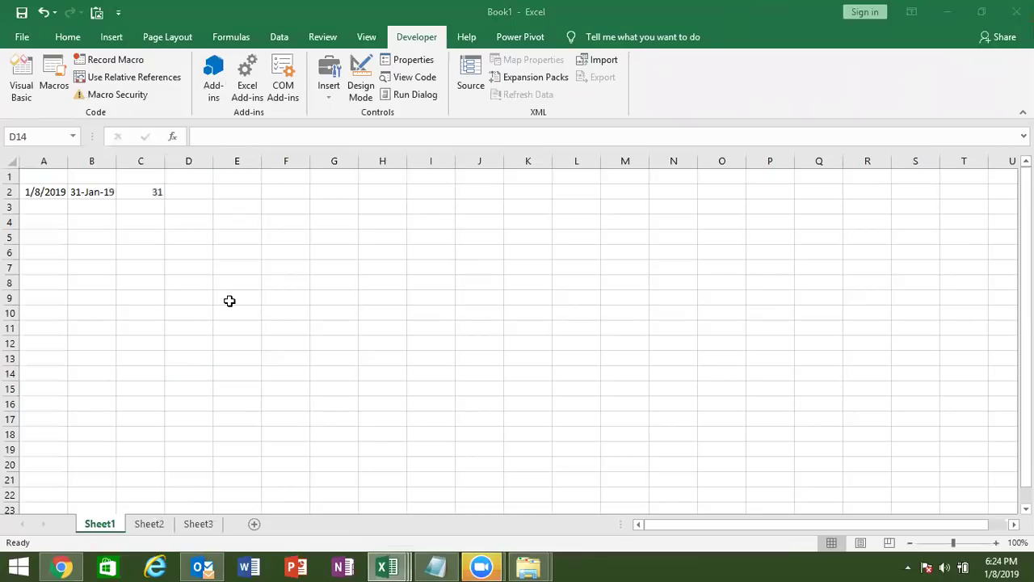
click(42, 524)
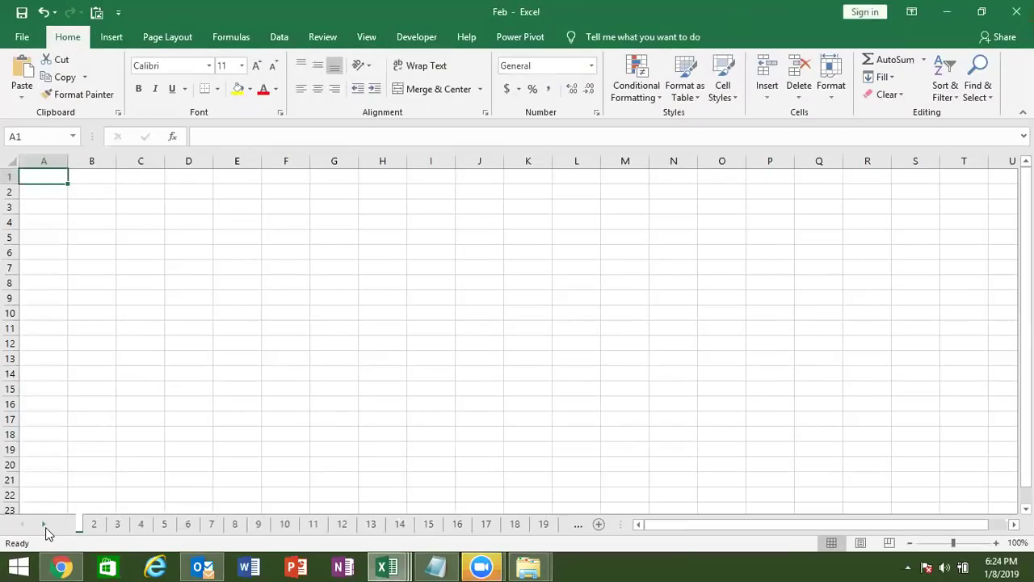
click(43, 524)
click(43, 523)
click(43, 524)
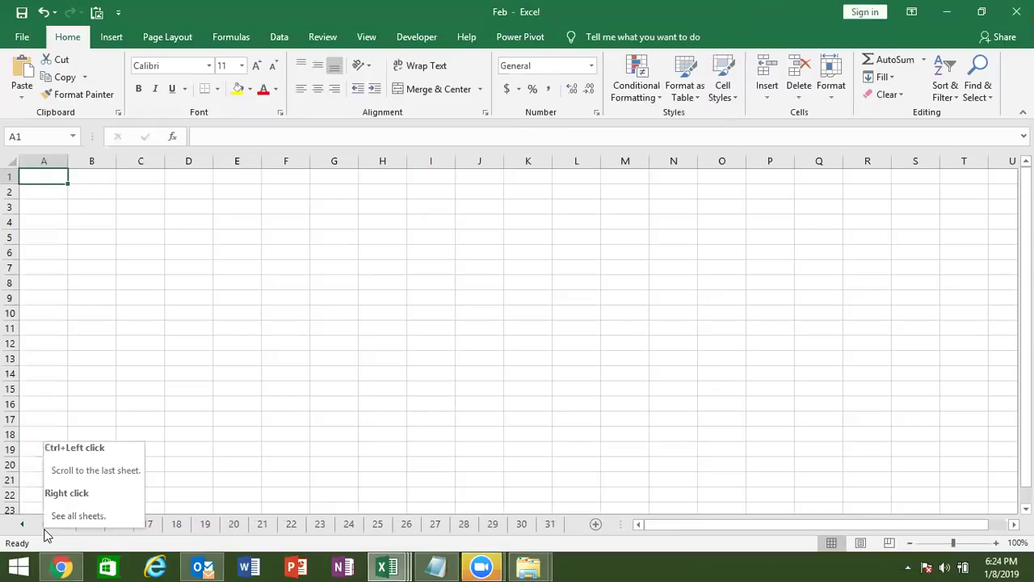
click(467, 530)
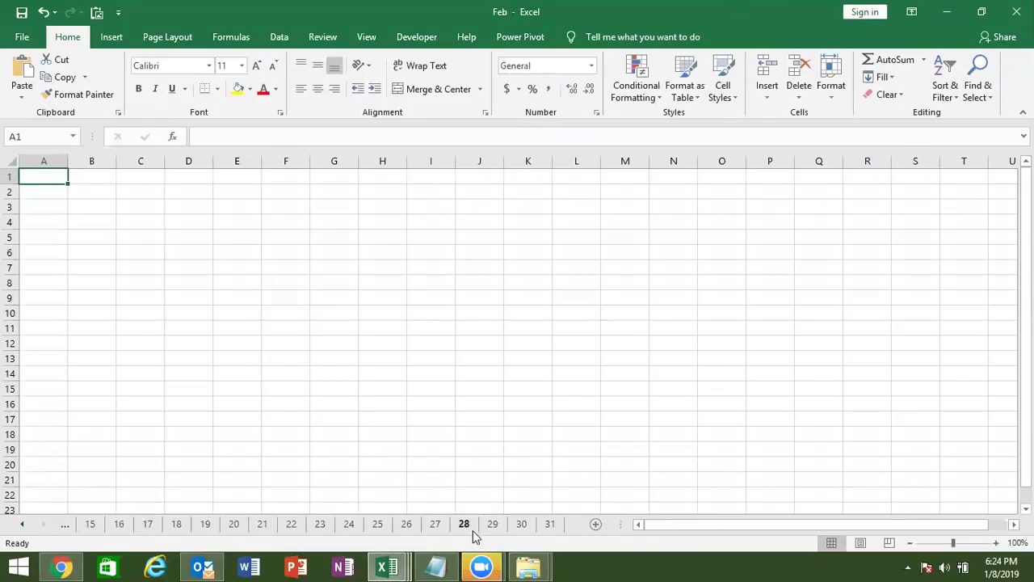
click(469, 530)
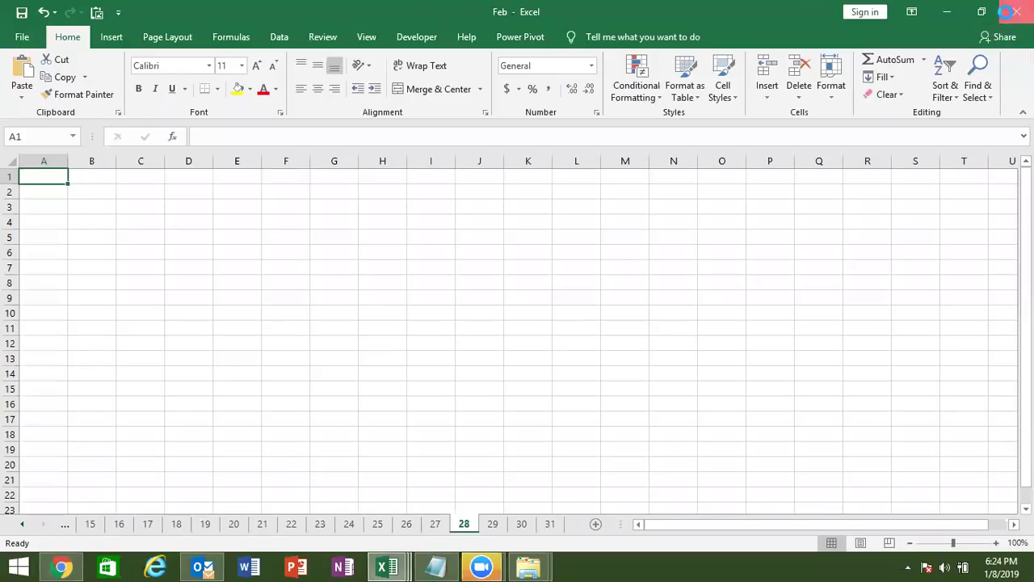
click(1011, 13)
click(1009, 17)
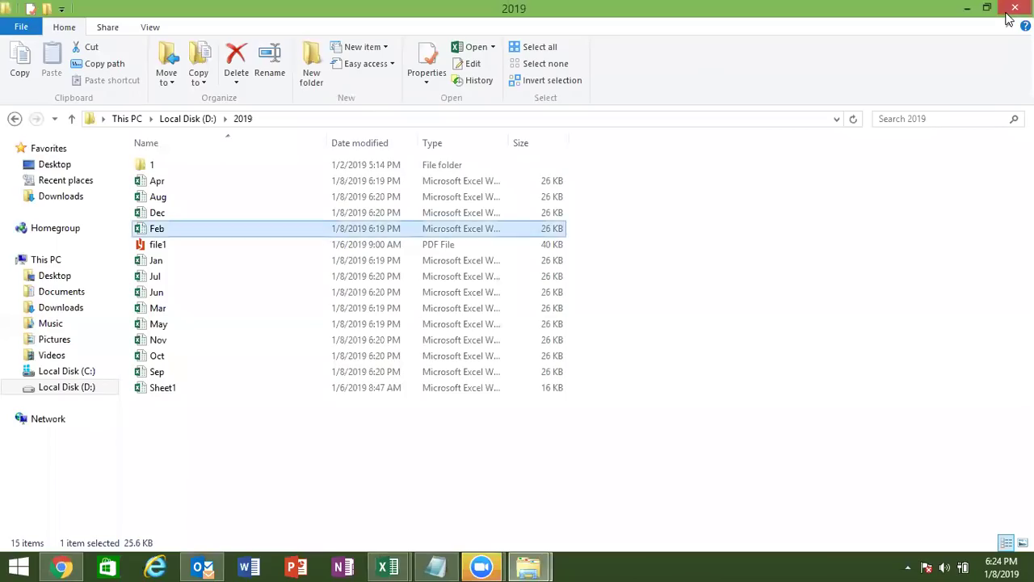
key(alt+Tab)
key(alt+Tab)
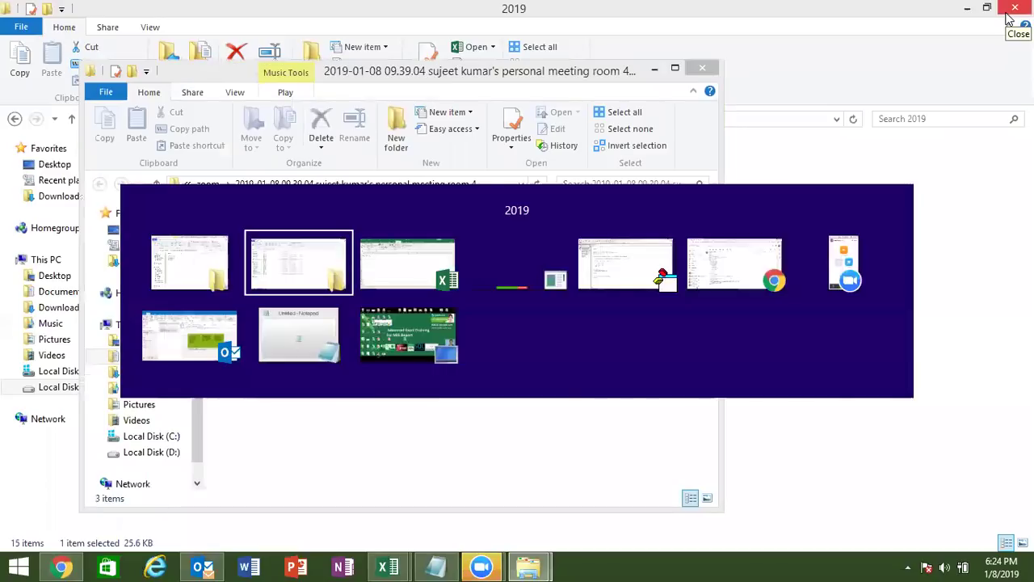
Explain the For i loop, Workbooks.Add, and SaveAs with the MonthName(i) file name.
key(alt+Tab)
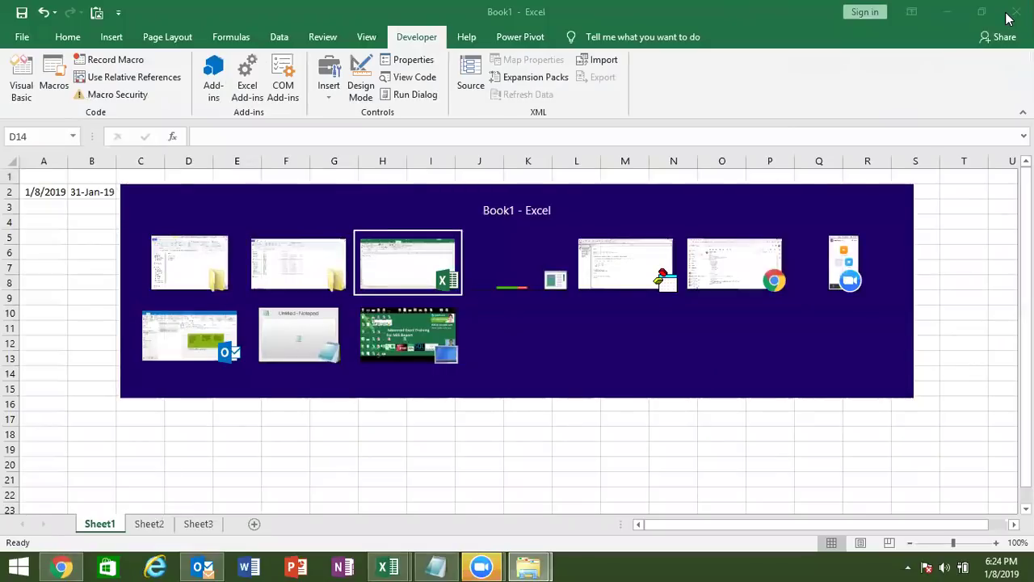
key(alt+Tab)
key(alt+Tab)
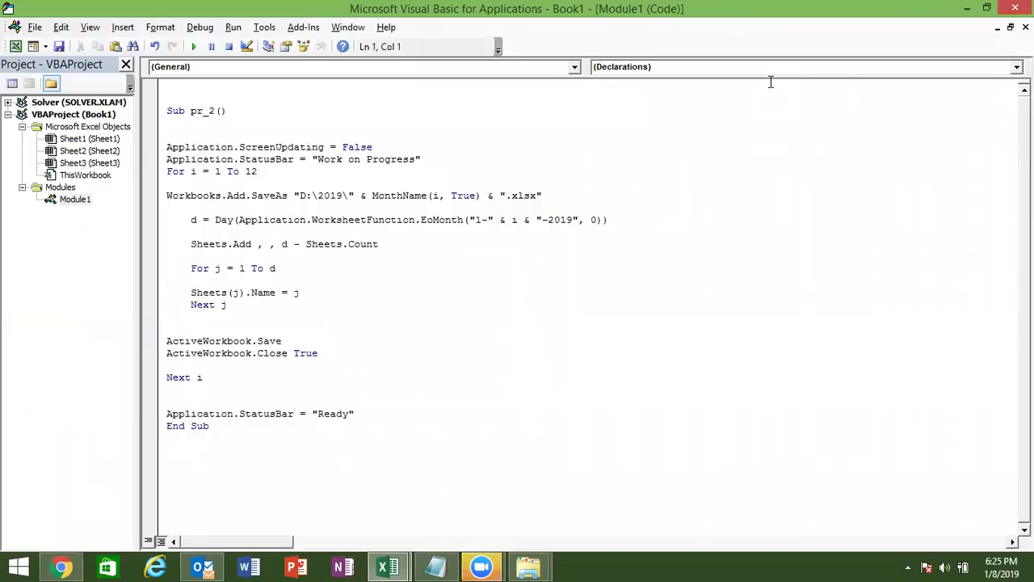
click(399, 266)
click(170, 172)
click(165, 172)
double_click(171, 172)
click(218, 172)
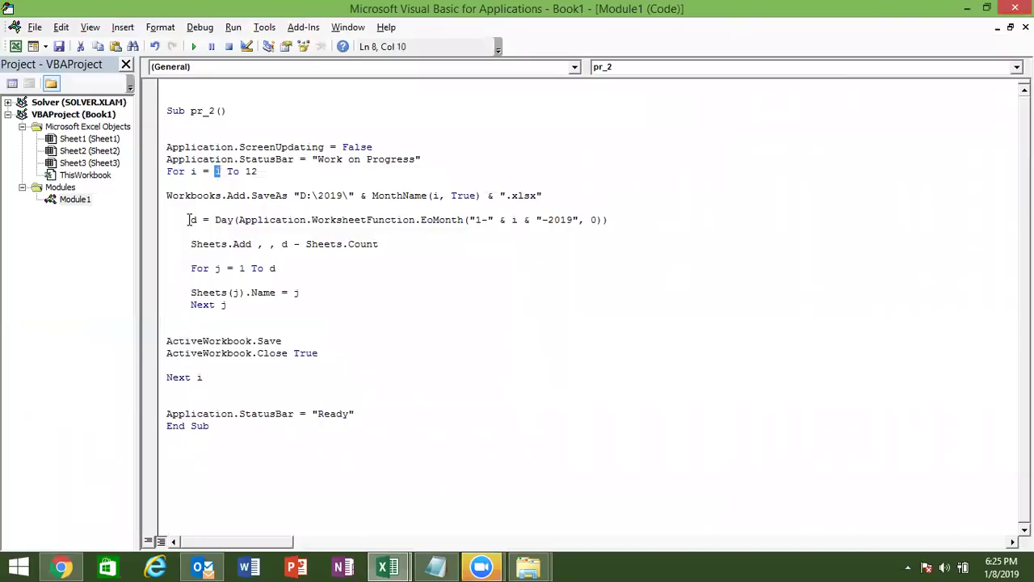
double_click(198, 198)
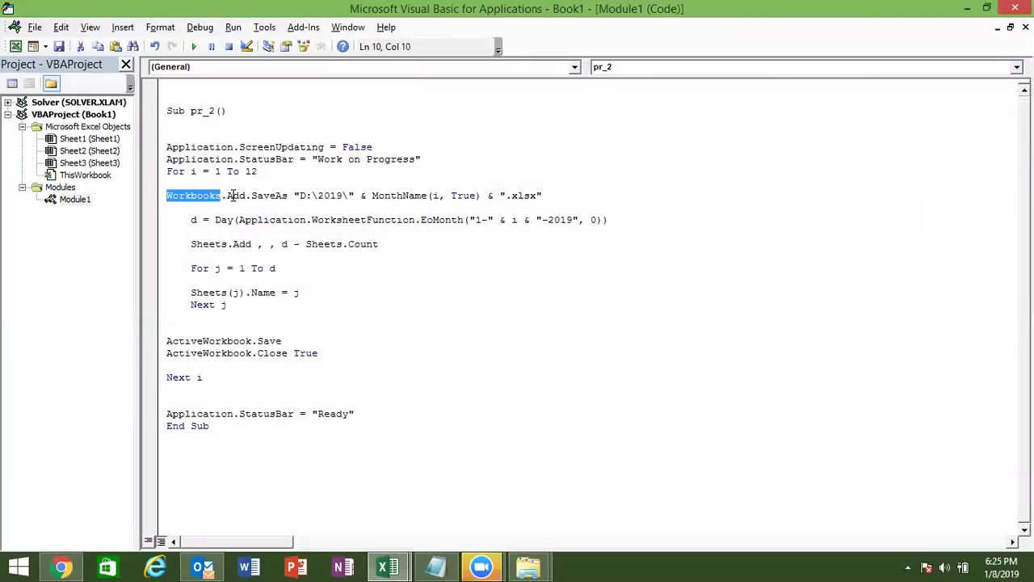
double_click(234, 196)
click(276, 196)
double_click(276, 196)
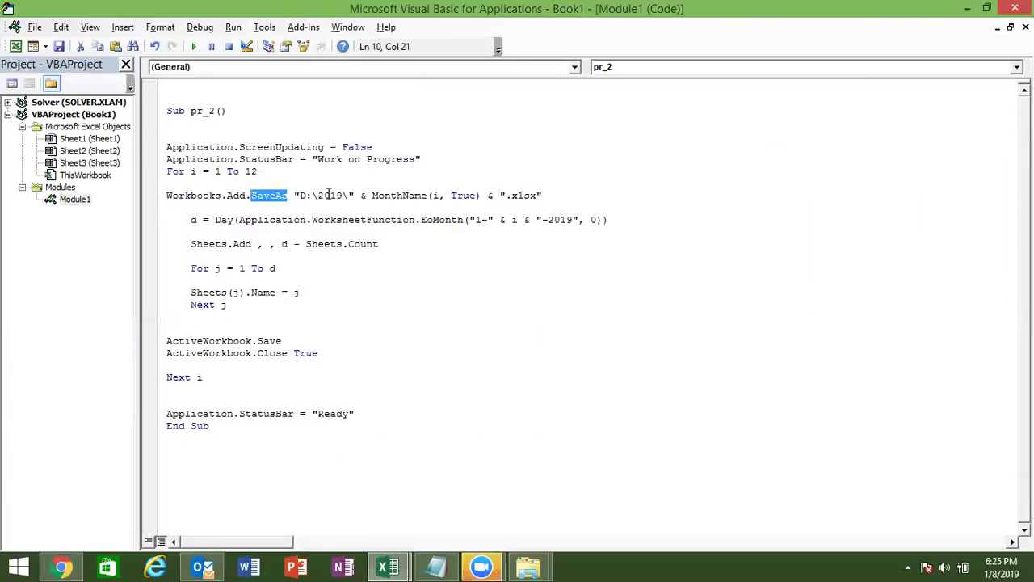
click(435, 197)
double_click(435, 196)
mouse_move(372, 196)
mouse_down()
mouse_move(546, 196)
mouse_move(299, 195)
mouse_up()
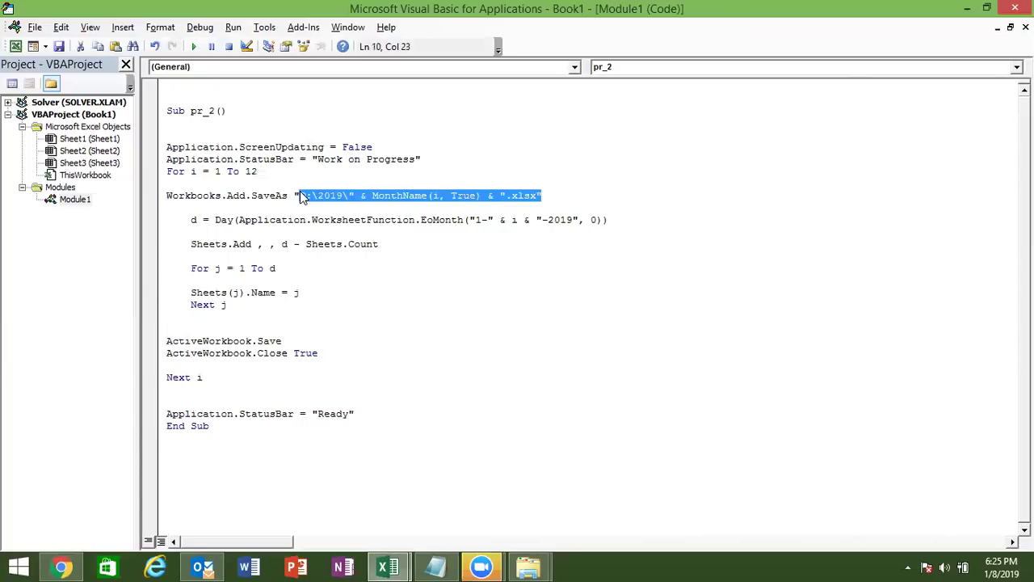
Explain the days-in-month line using Day, the "1-…-2019" date string, and d - Sheets.Count.
click(257, 222)
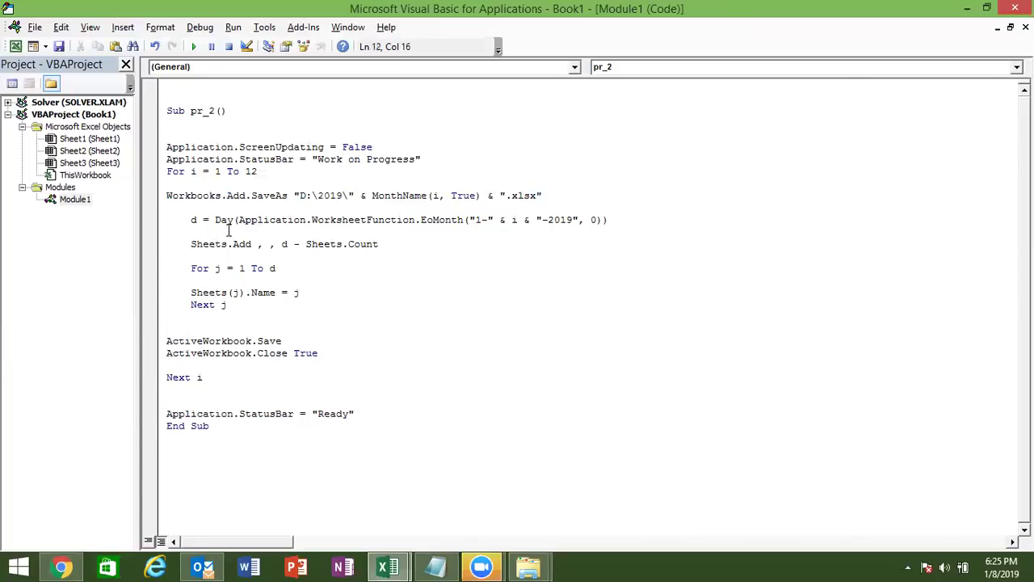
double_click(228, 219)
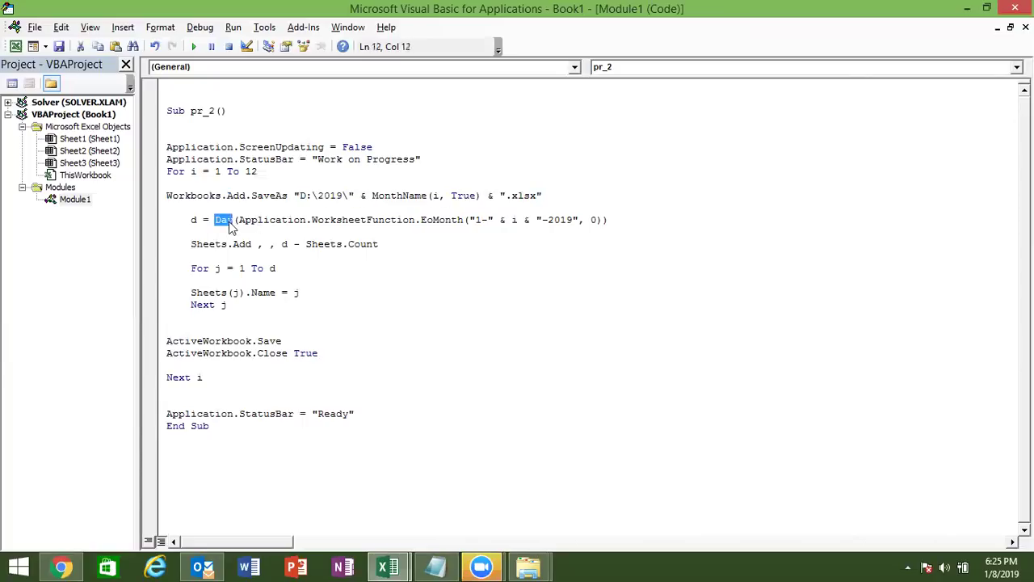
click(488, 221)
drag(469, 220, 488, 221)
click(515, 223)
drag(540, 221, 570, 222)
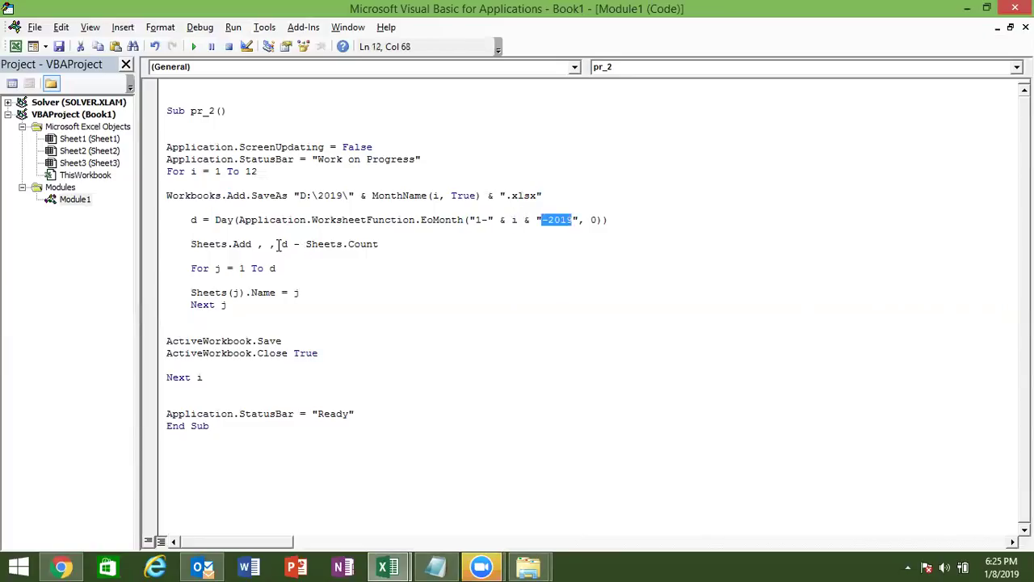
drag(278, 245, 324, 257)
click(302, 268)
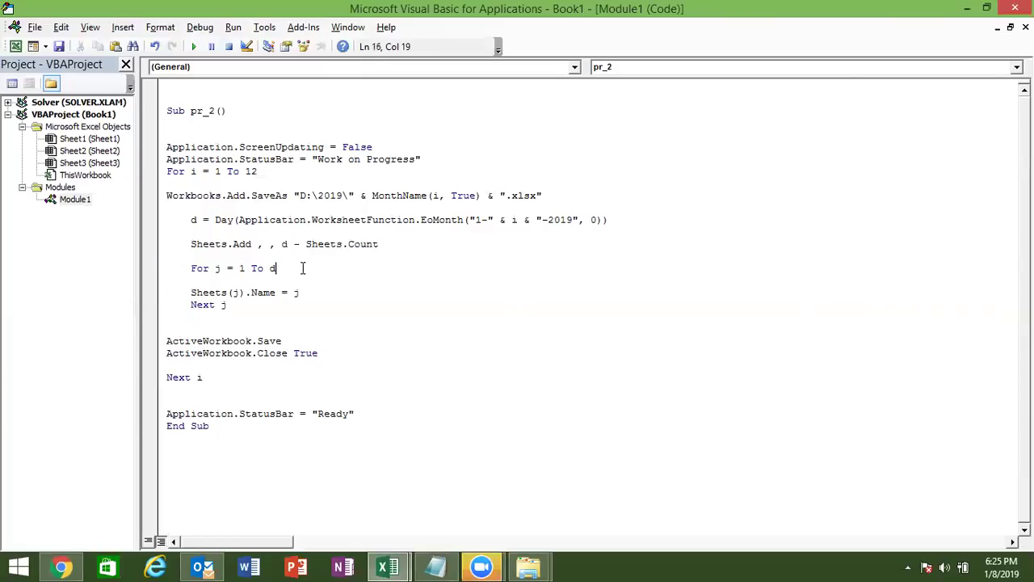
mouse_move(188, 220)
mouse_down()
mouse_move(189, 229)
mouse_move(162, 232)
mouse_up()
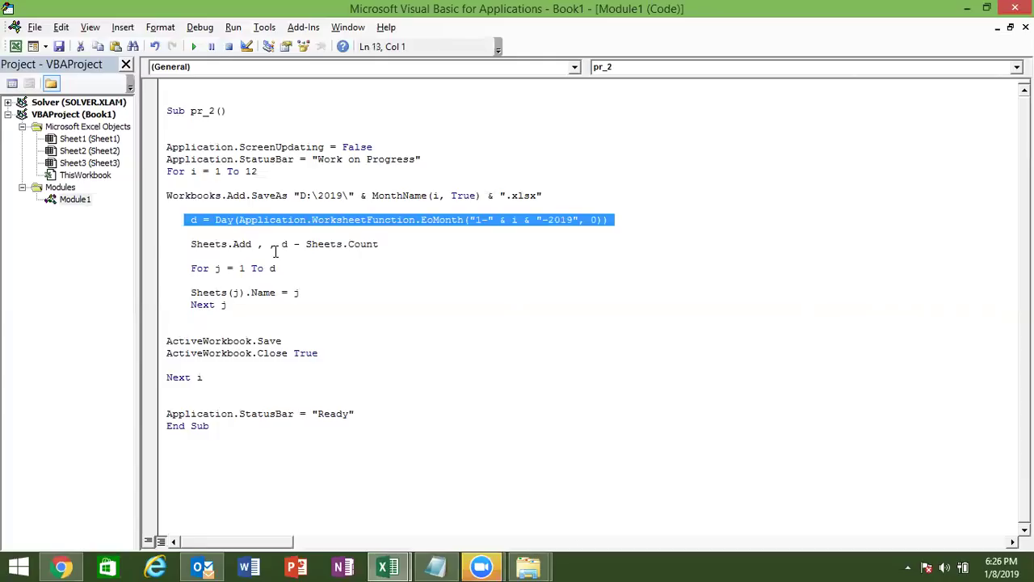
click(270, 245)
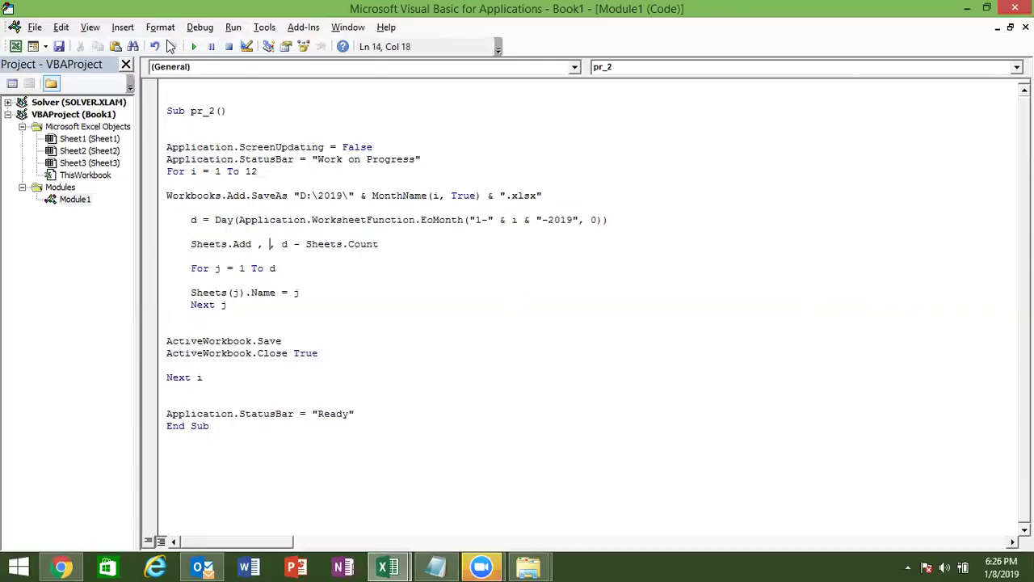
click(160, 27)
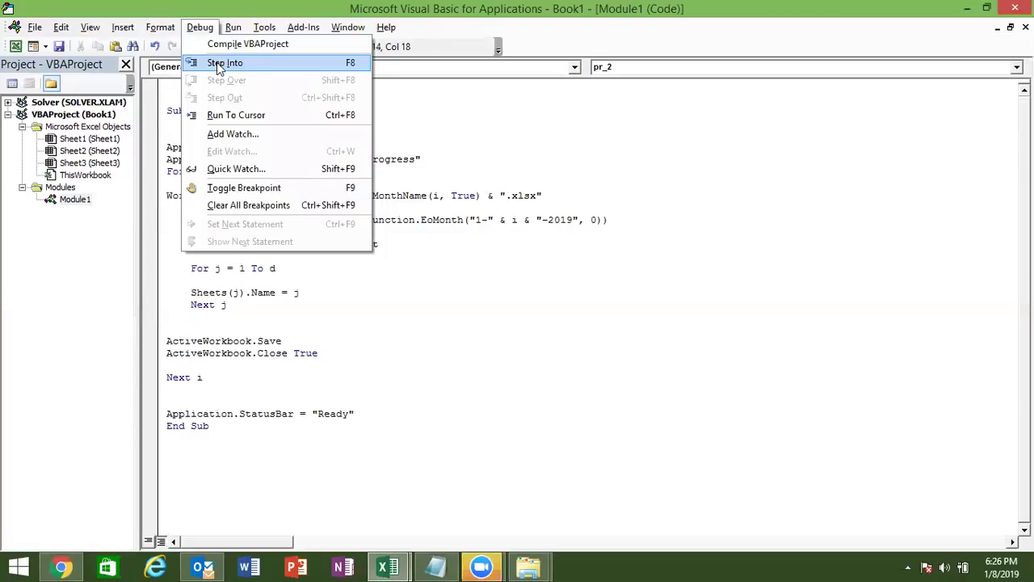
Step into and run pr_2, decline replacing Jan.xlsx, and end the error 1004 run.
click(217, 63)
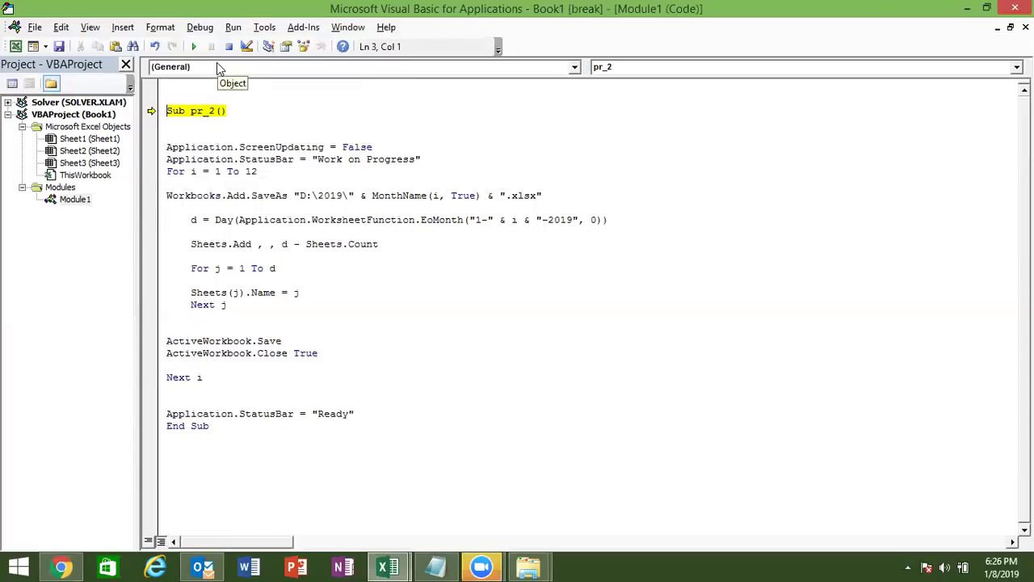
key(F5)
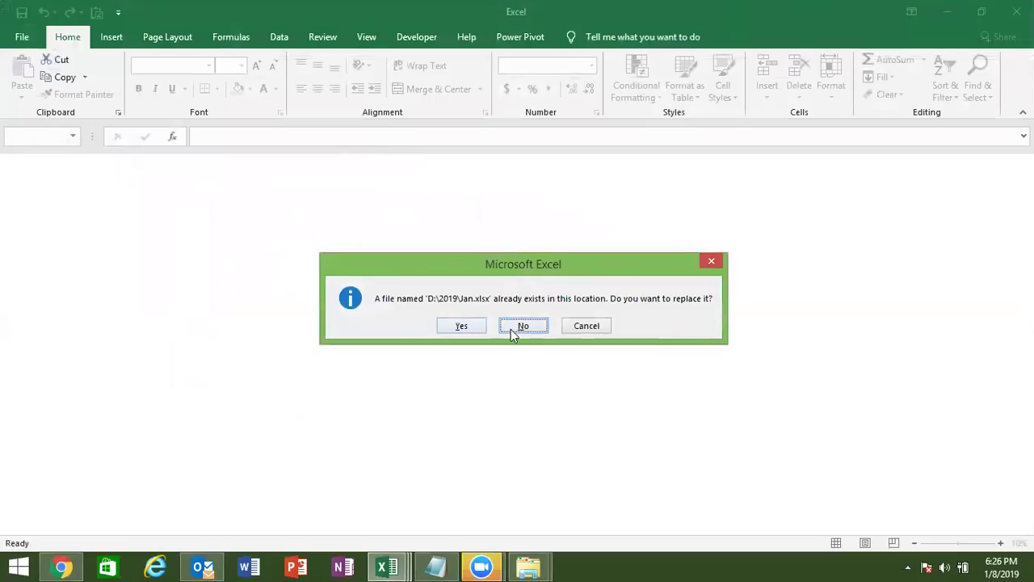
click(523, 327)
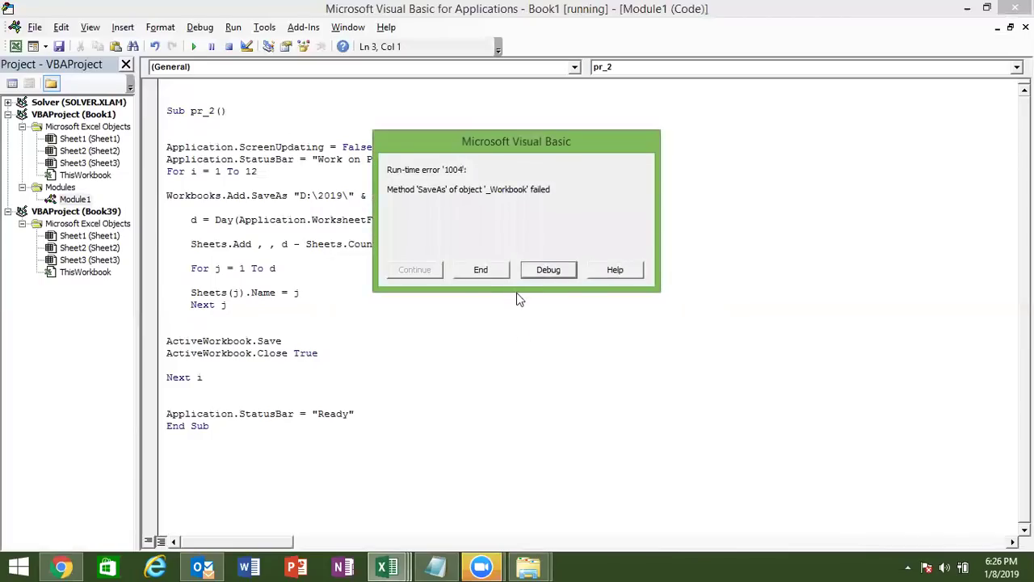
click(493, 276)
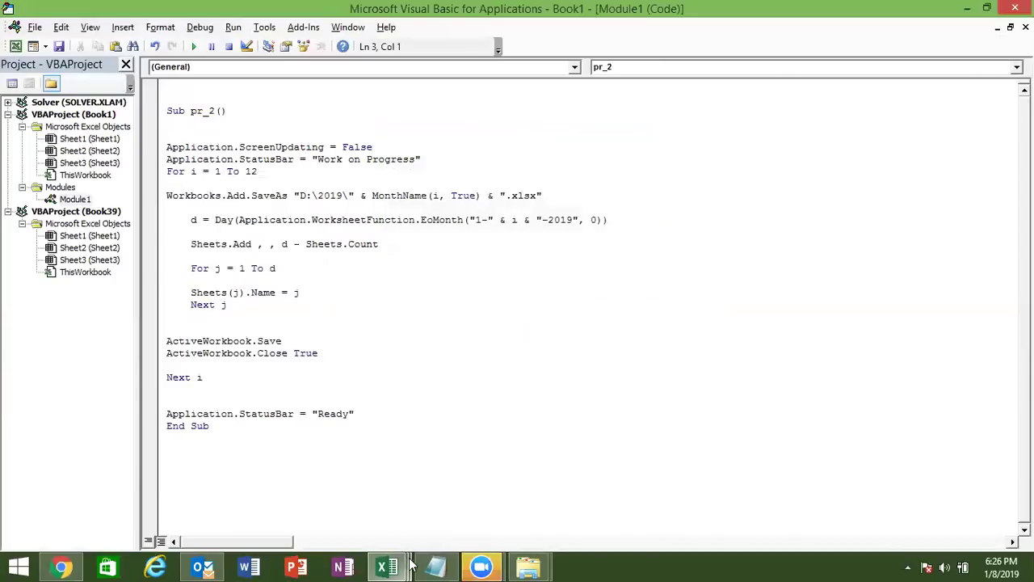
mouse_move(528, 567)
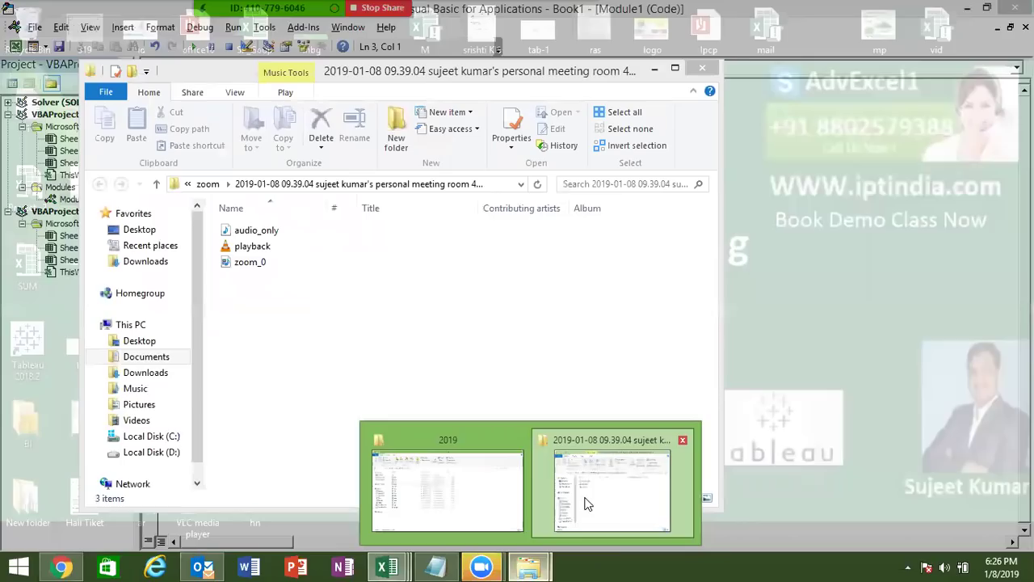
In the 2019 folder, delete the Apr, Aug, Dec and Feb workbooks.
click(582, 497)
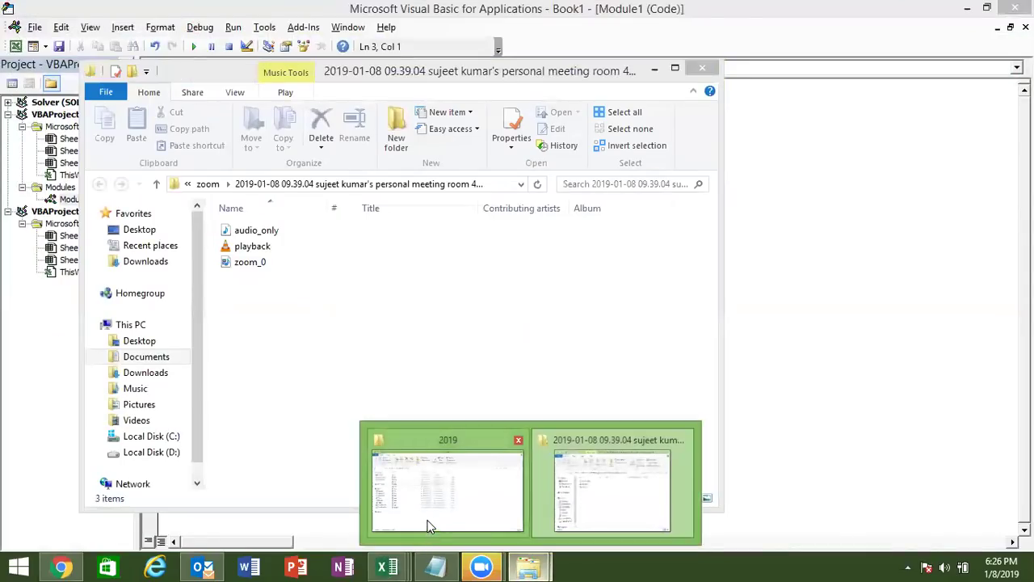
click(429, 524)
click(181, 184)
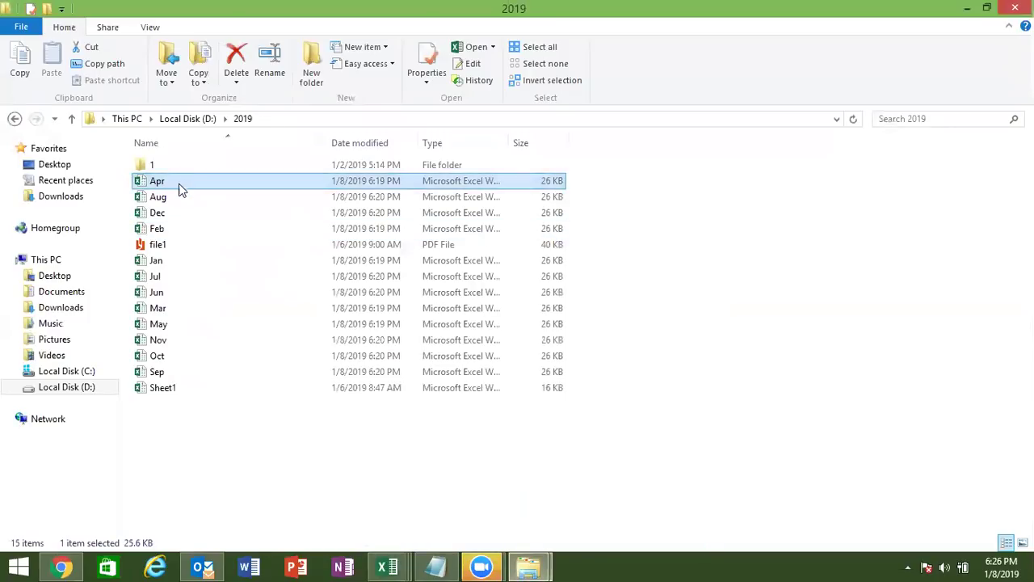
shift+click(179, 231)
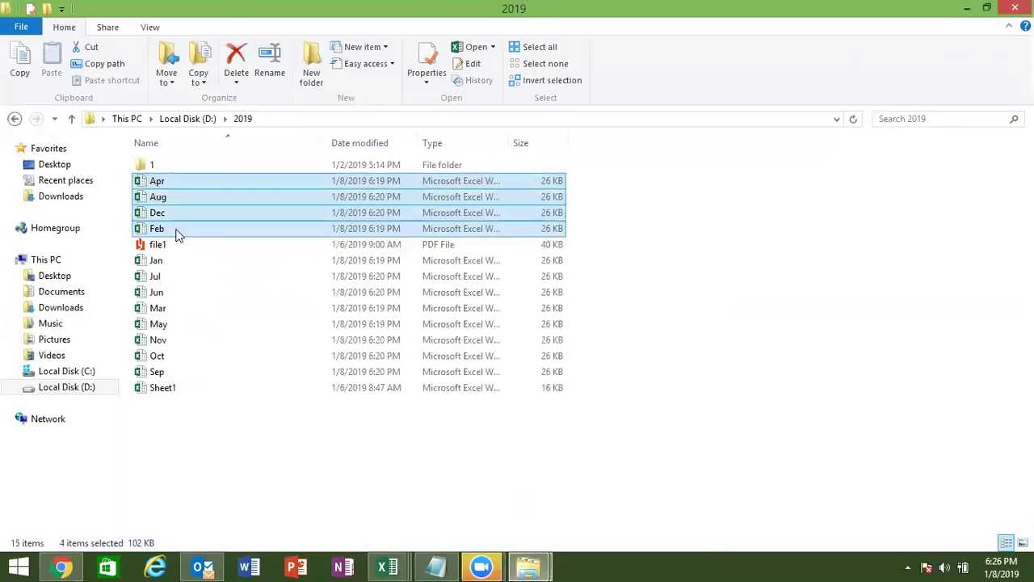
key(Delete)
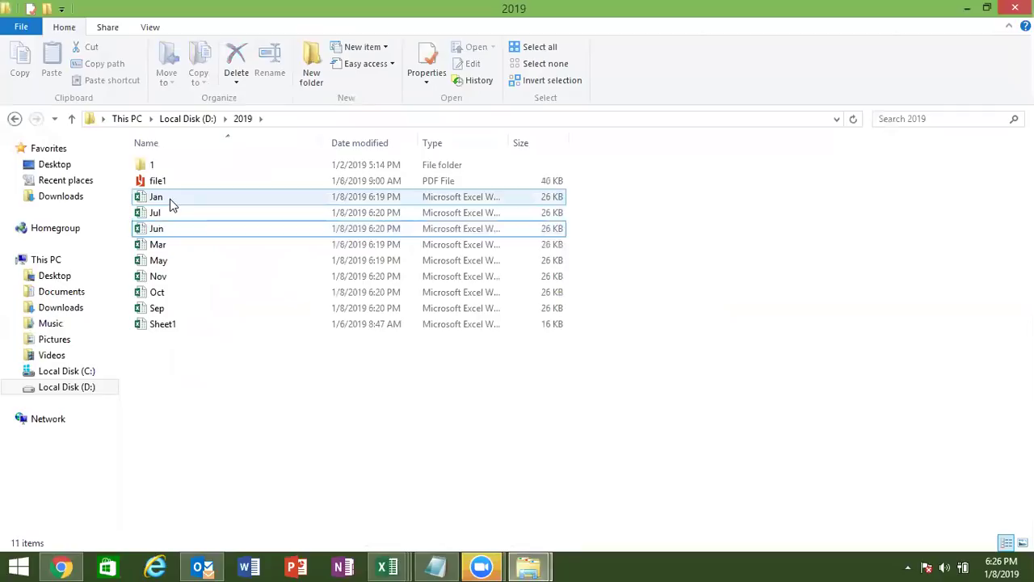
Delete the remaining Jan–Sep monthly workbooks and return to the VBA editor.
click(169, 198)
shift+click(168, 310)
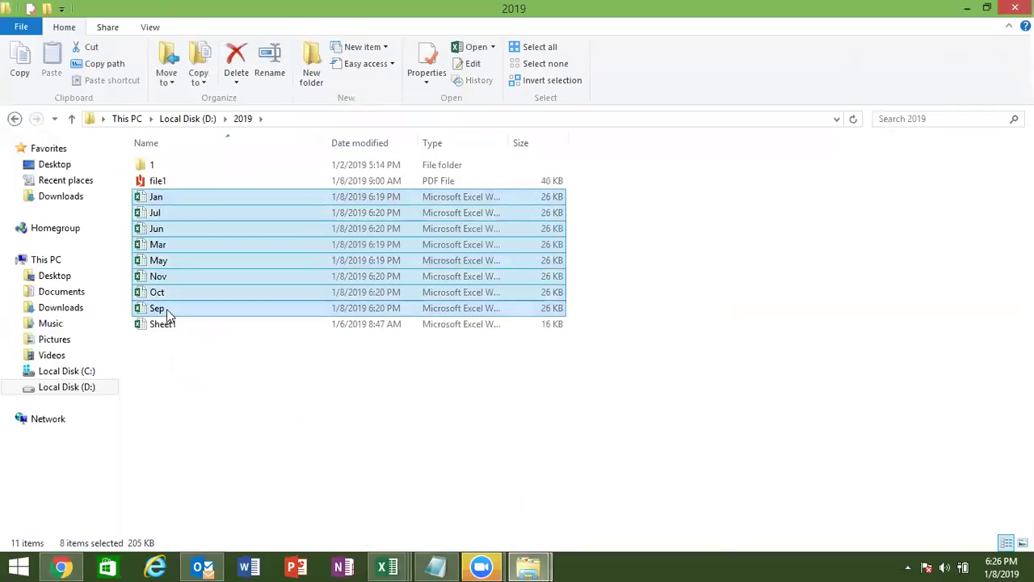
key(Delete)
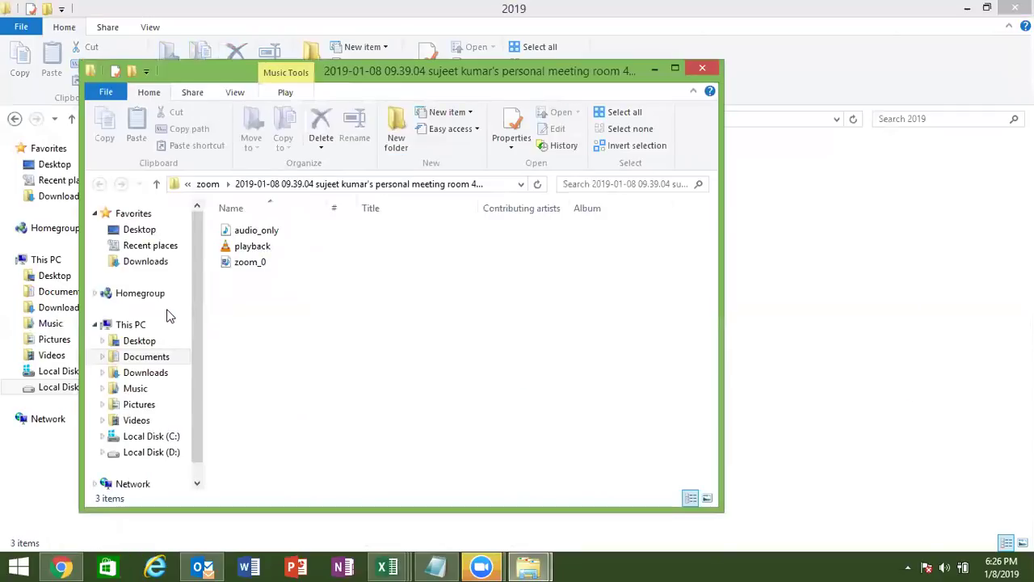
key(alt+Tab)
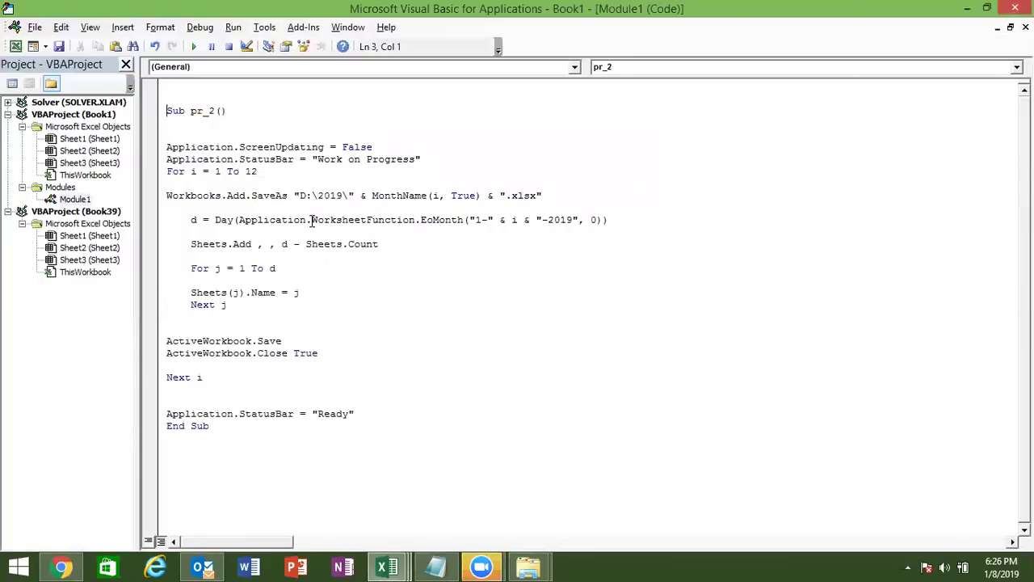
Highlight Day, Application, EoMonth and the "1-" date string in the d line to explain them.
double_click(233, 224)
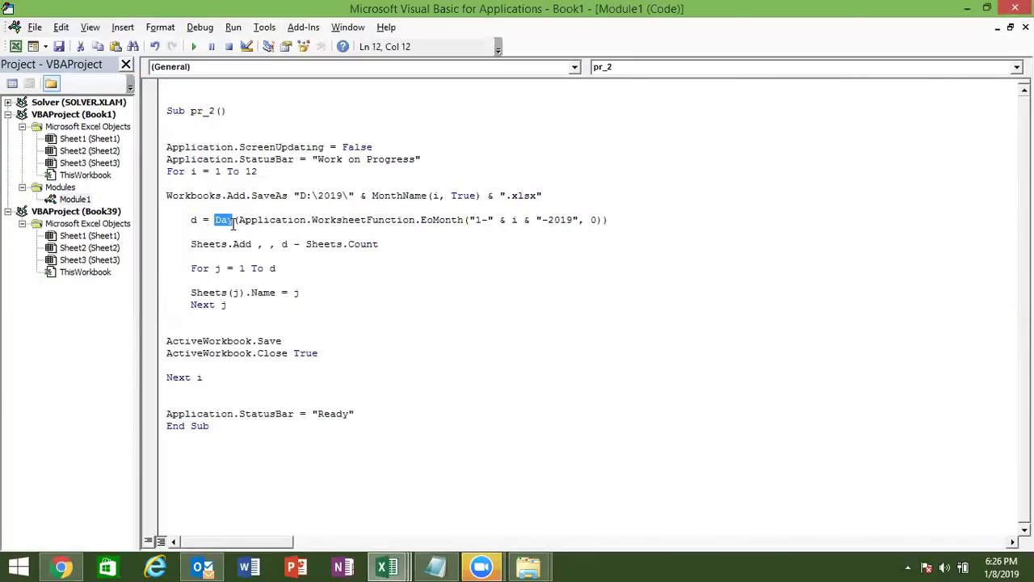
double_click(260, 224)
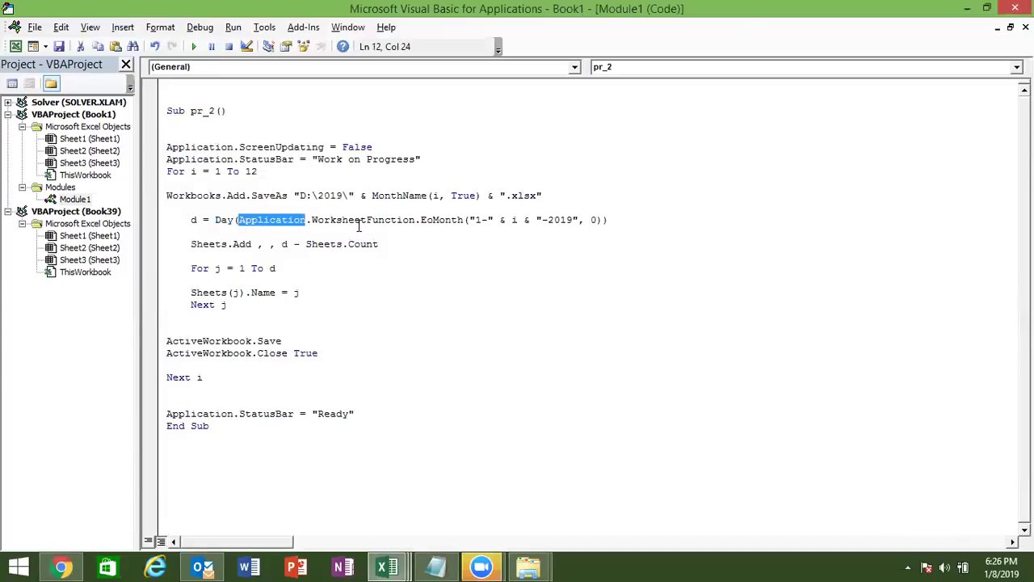
double_click(429, 221)
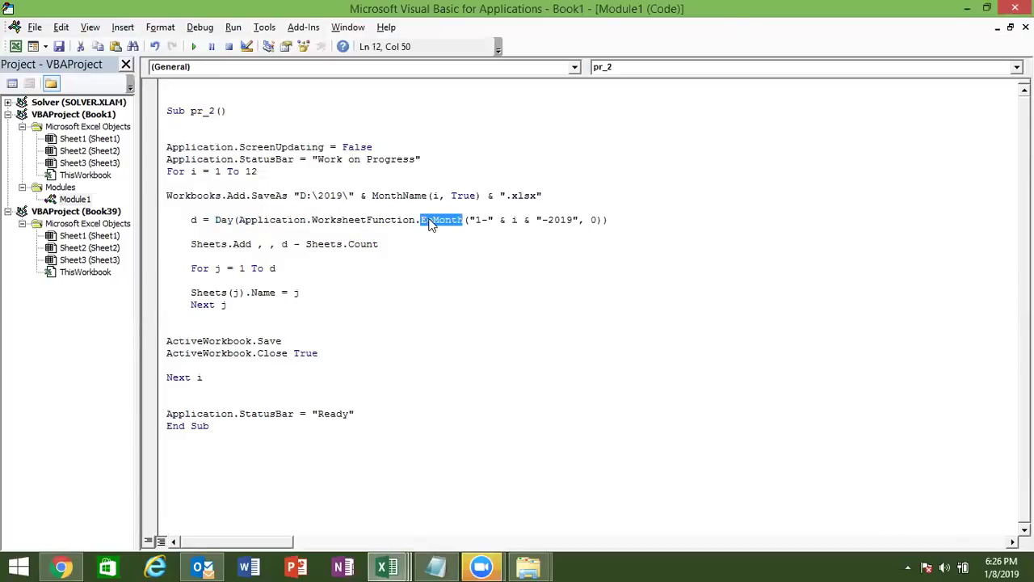
mouse_move(494, 220)
mouse_down()
mouse_move(469, 219)
mouse_move(516, 222)
mouse_up()
click(512, 221)
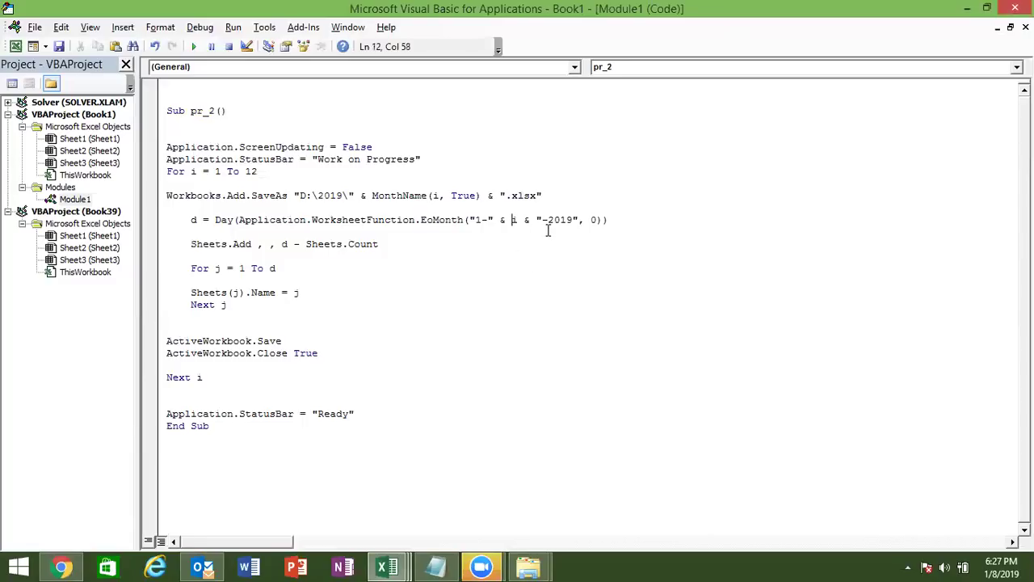
Replace i in the EoMonth date with MonthName(i, True) copied from the SaveAs line.
drag(372, 196, 478, 196)
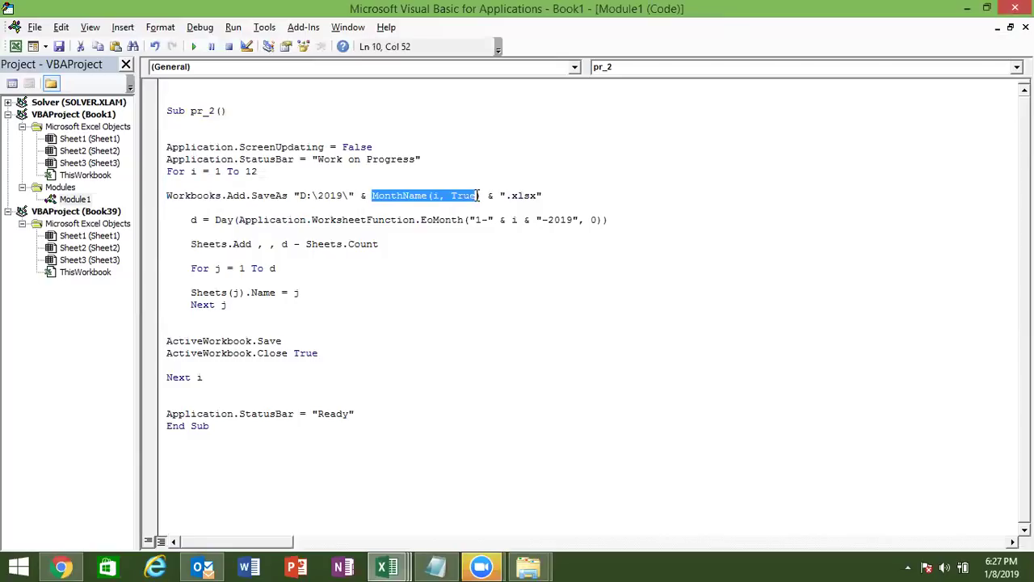
drag(511, 220, 516, 220)
text(MonthName(i, True)
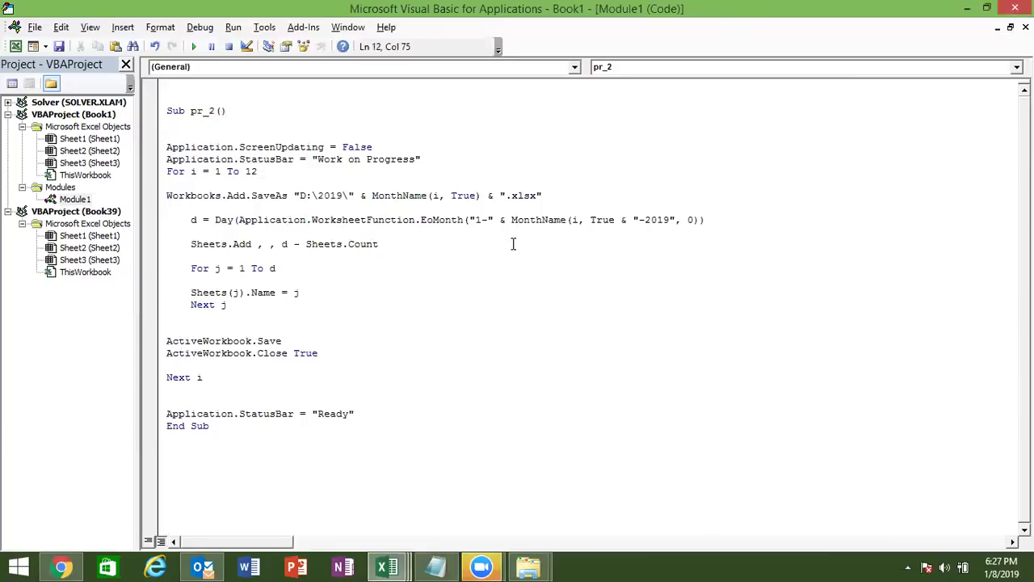
text())
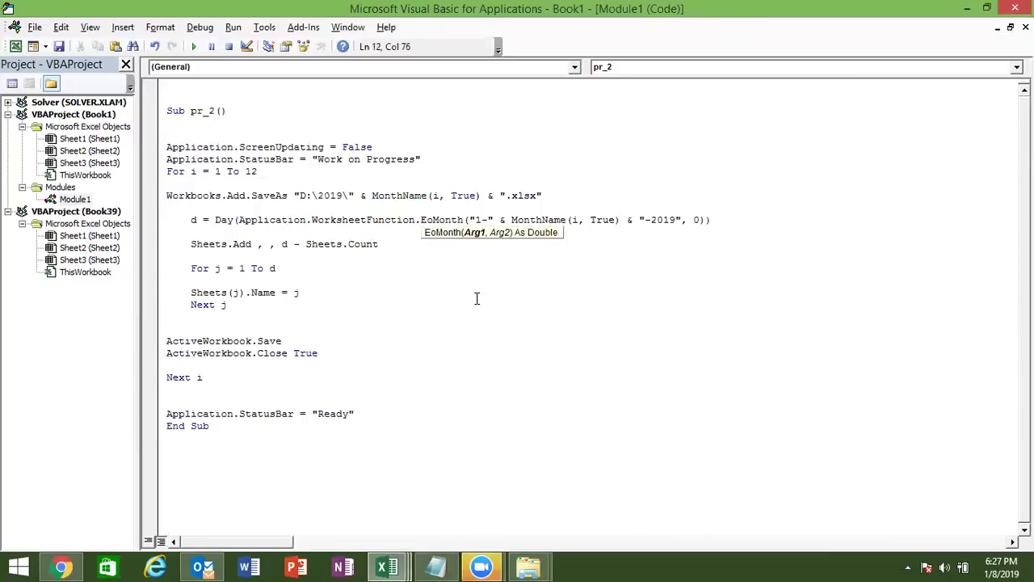
click(478, 300)
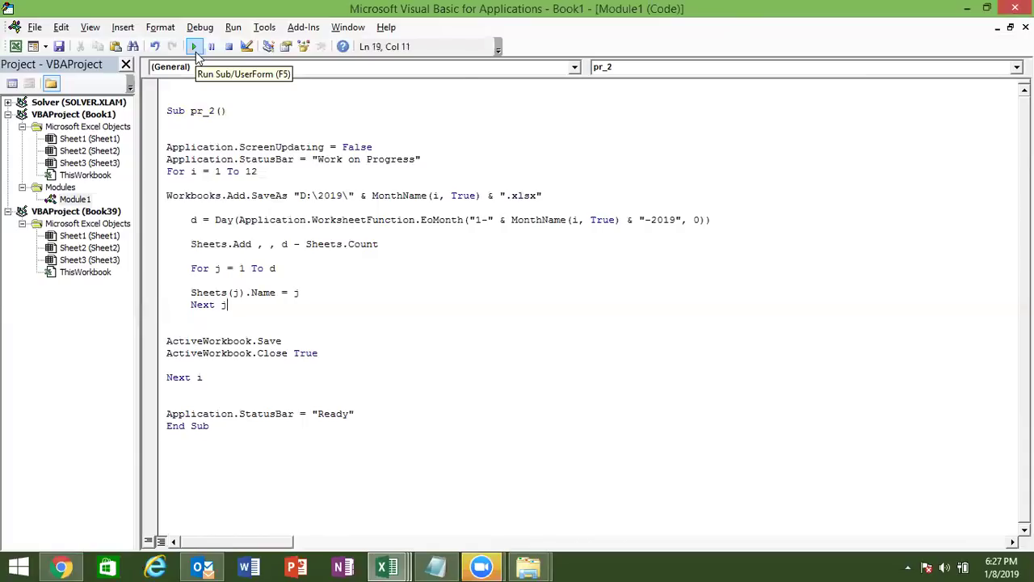
Run the corrected pr_2 macro, then bring the 2019 folder window to the front.
click(195, 47)
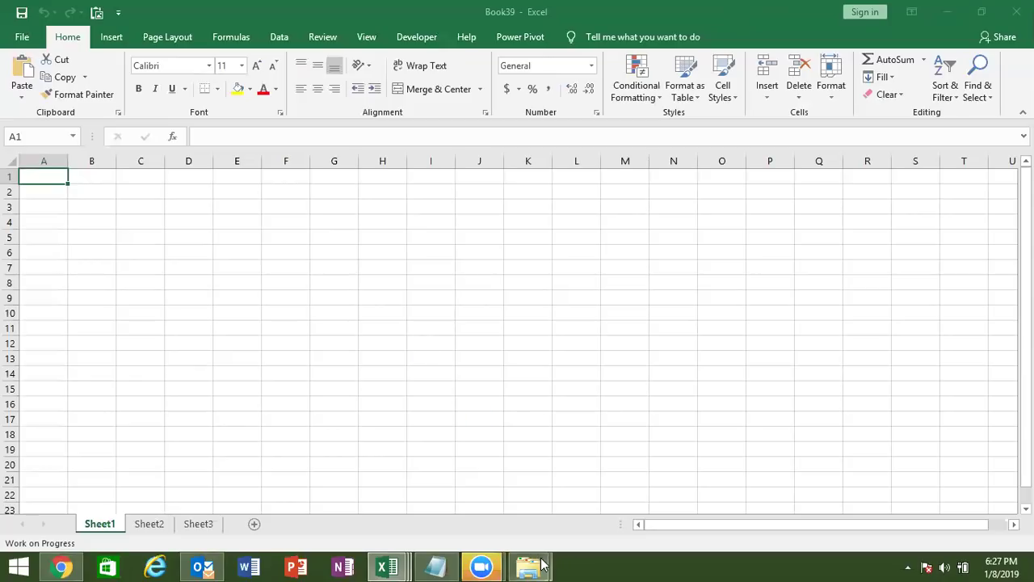
mouse_move(527, 567)
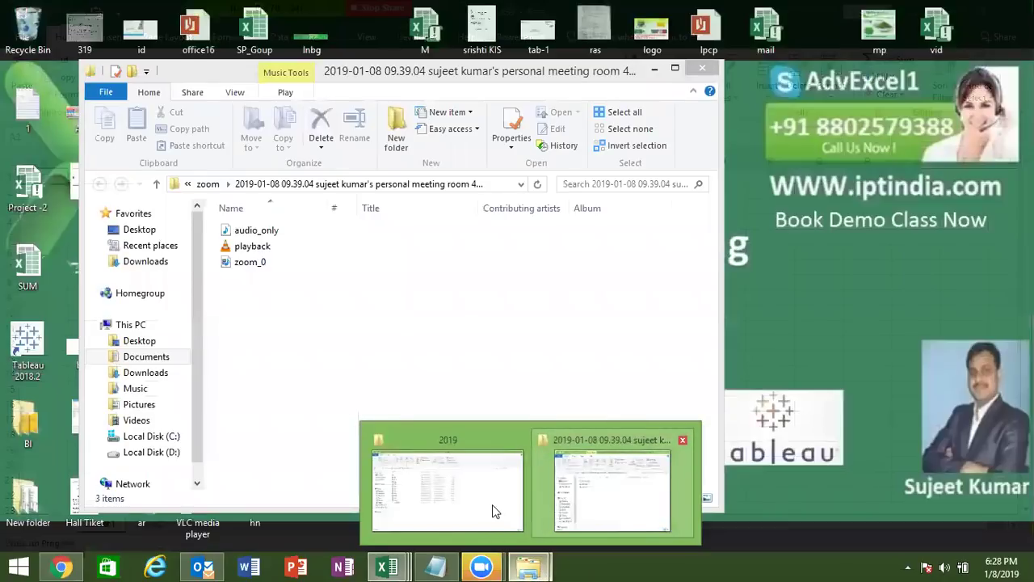
click(493, 504)
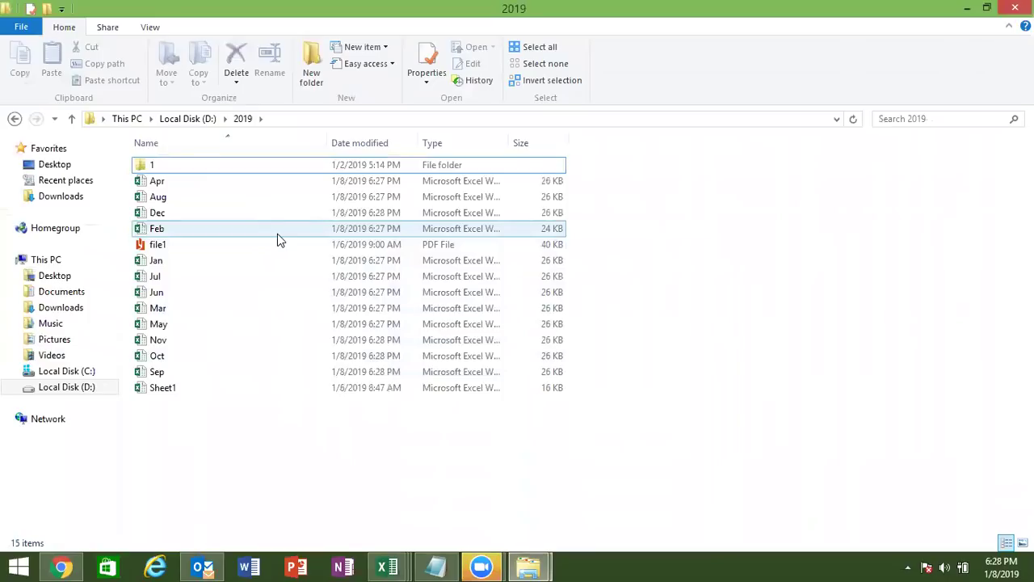
Close the leftover blank Book39 Excel workbook so Book1 is showing again.
click(388, 567)
click(496, 522)
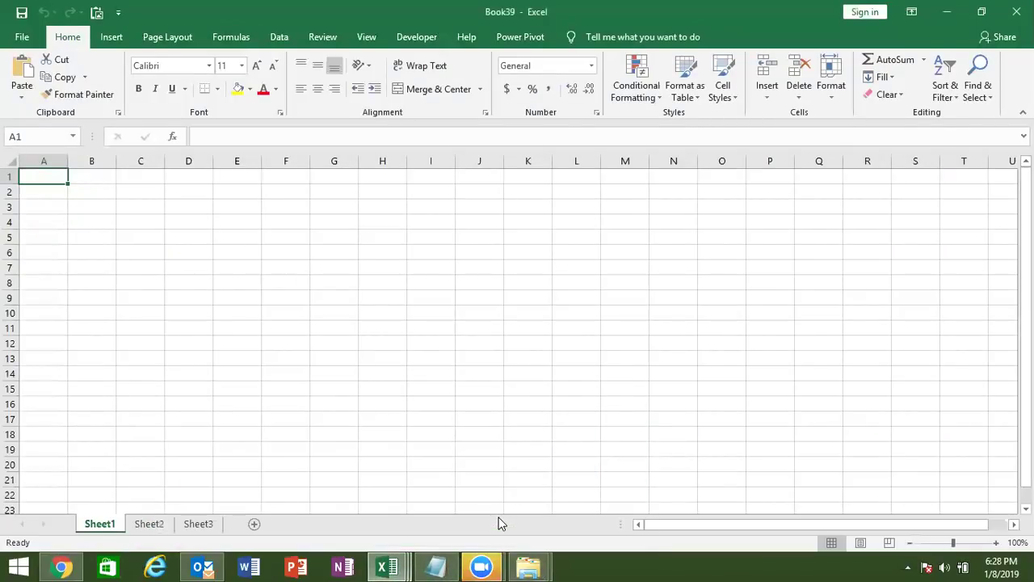
click(1012, 12)
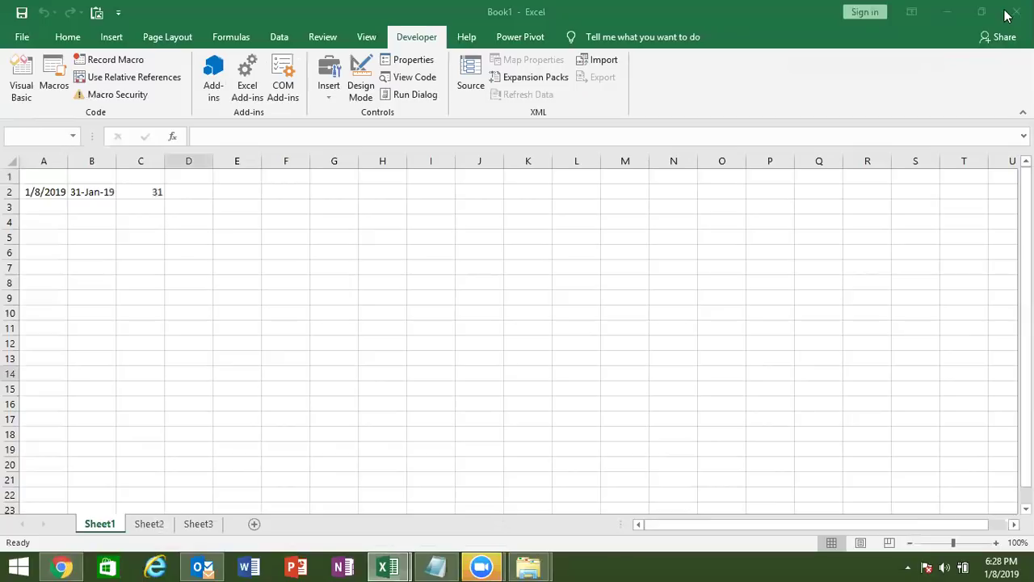
click(392, 567)
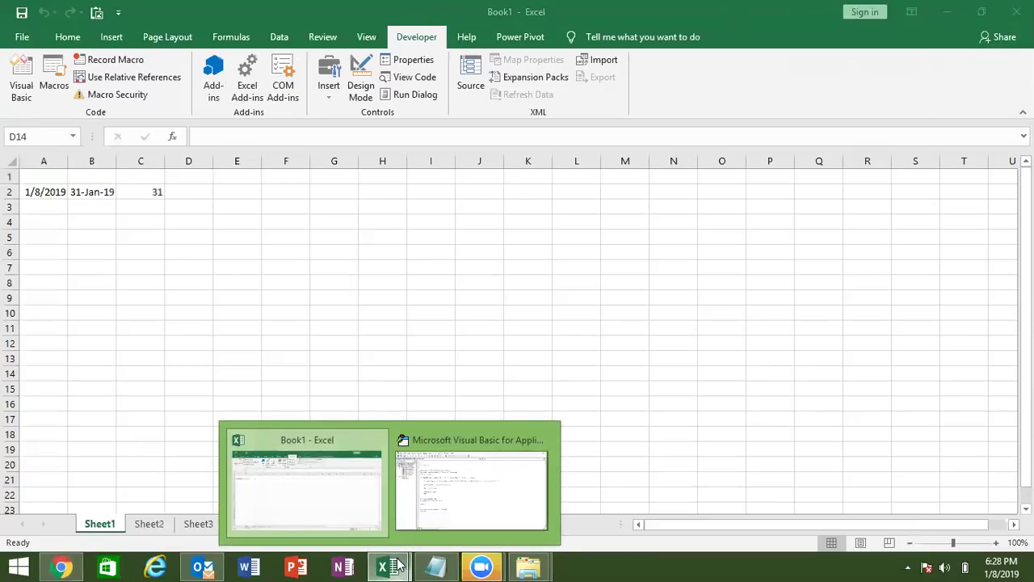
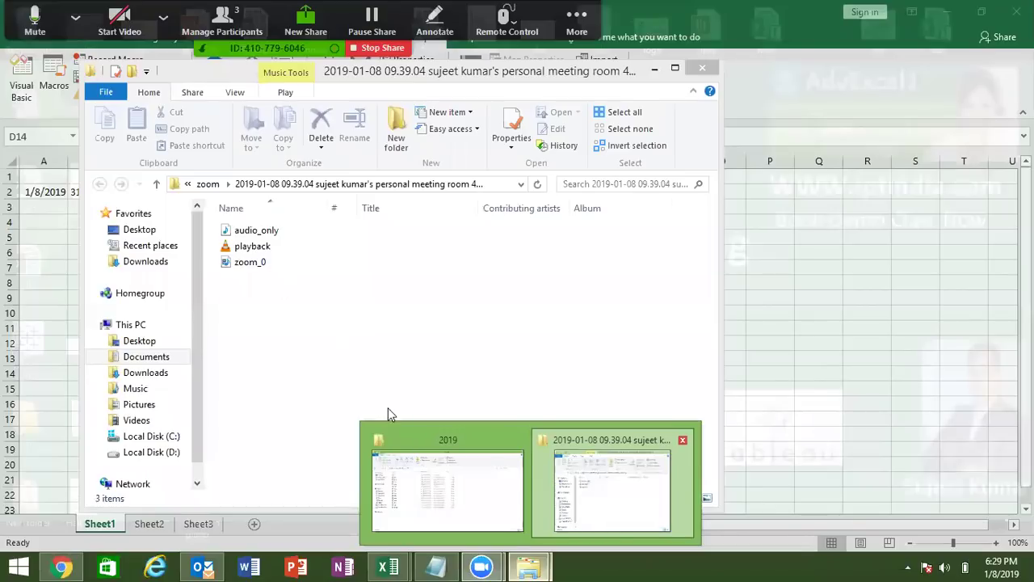
Bring up the D:\2019 Explorer window and open the Feb.xlsx workbook.
click(591, 522)
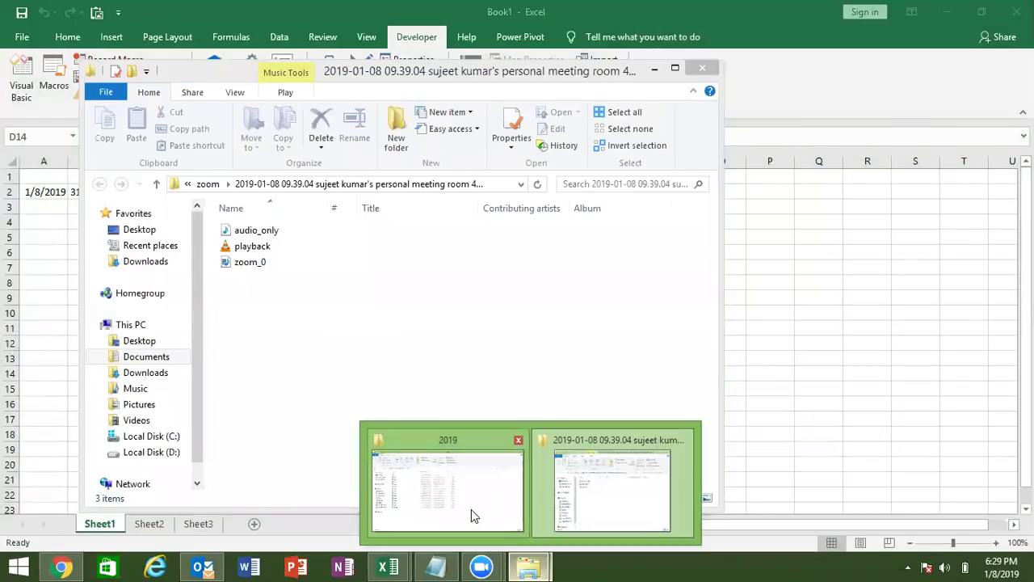
click(472, 511)
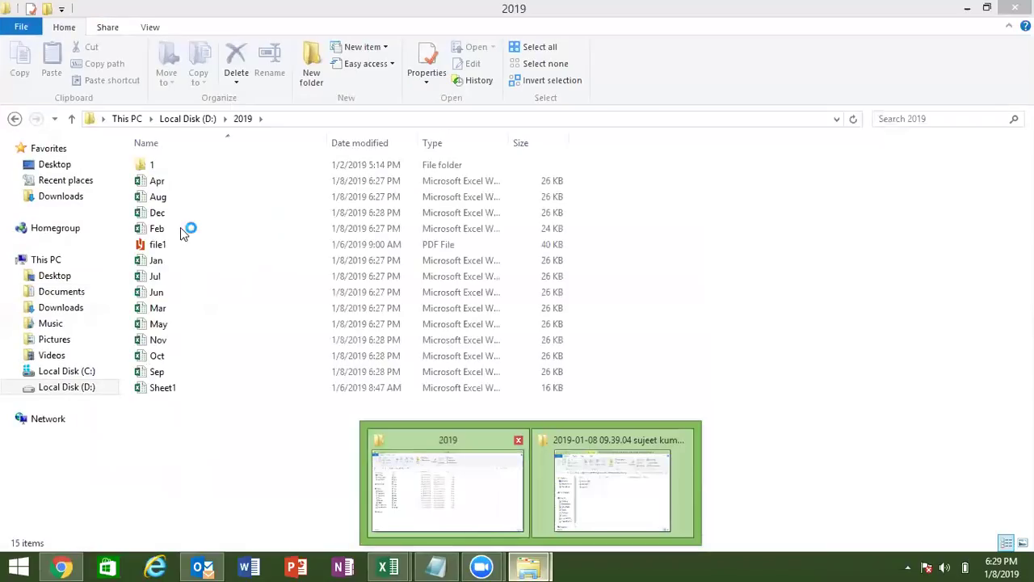
key(alt+Tab)
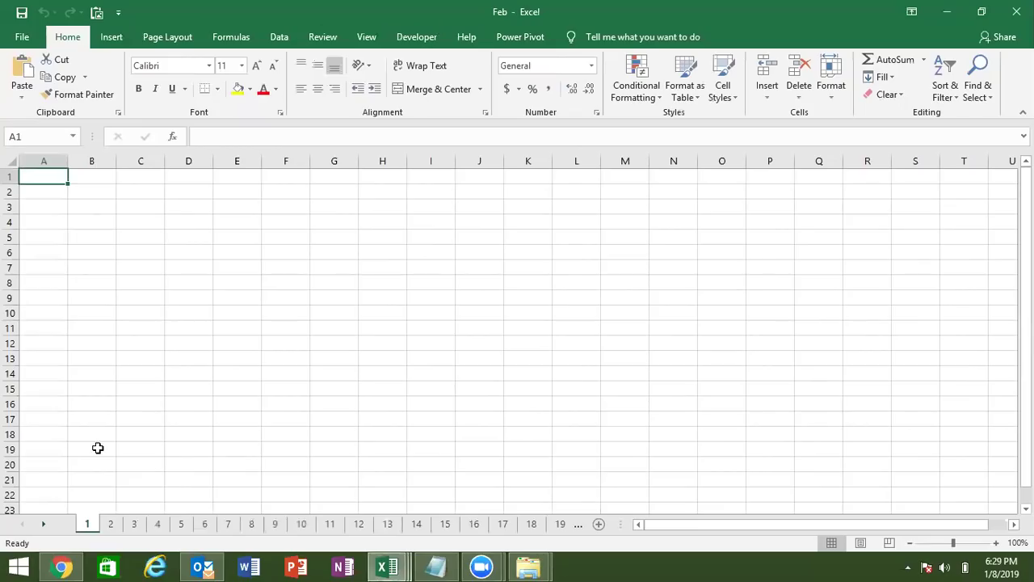
Scroll Feb's sheet tabs to the last day sheet, 28, then close the Feb workbook.
click(44, 525)
click(44, 525)
click(44, 525)
click(45, 524)
click(45, 525)
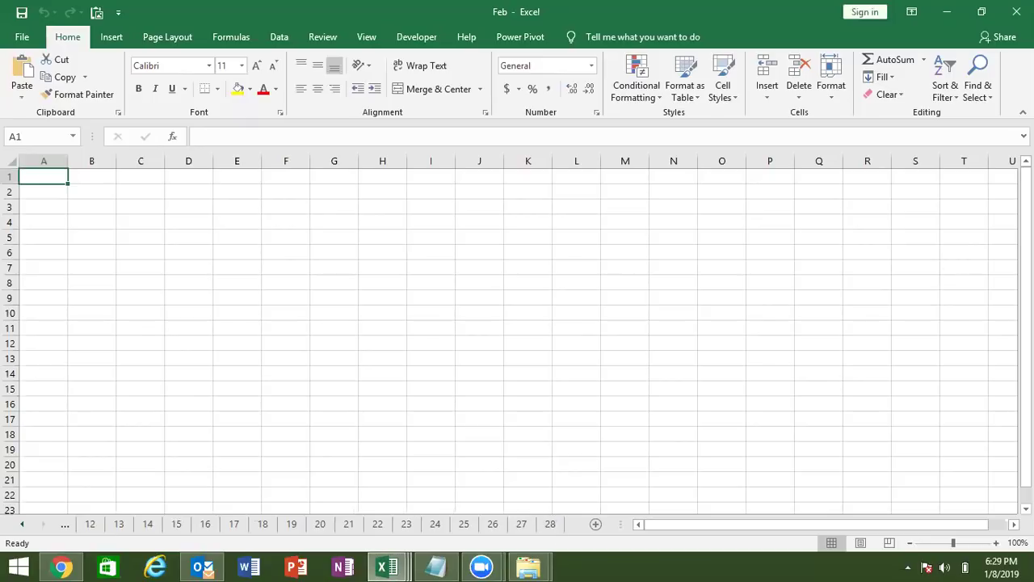
click(1016, 12)
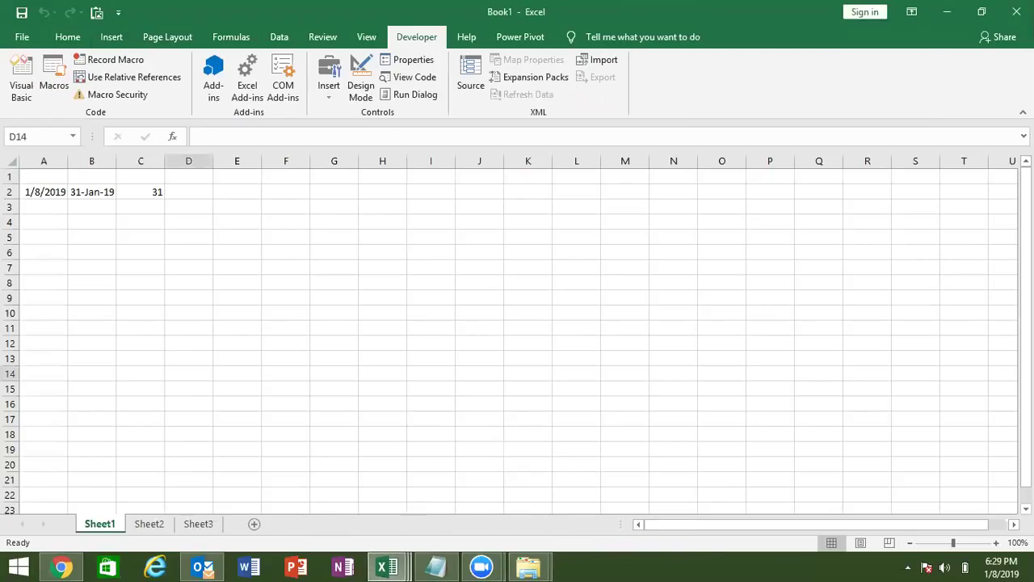
mouse_move(388, 566)
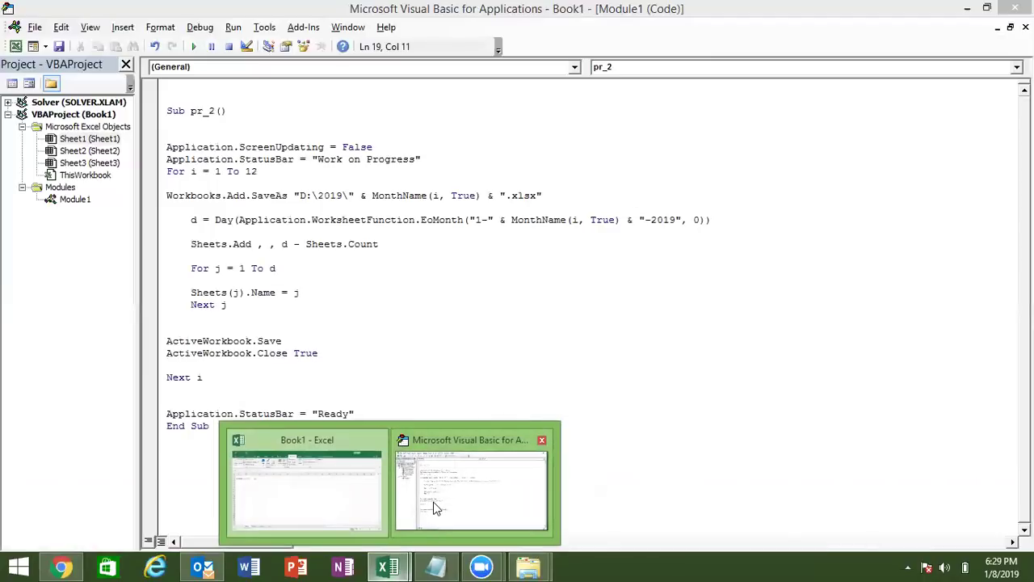
click(406, 483)
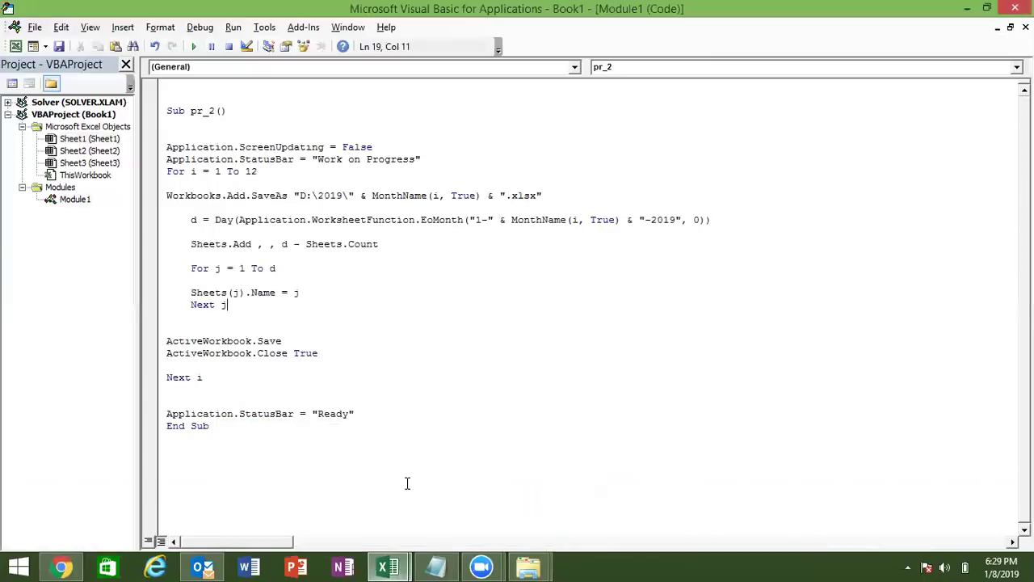
click(166, 171)
key(ctrl+a)
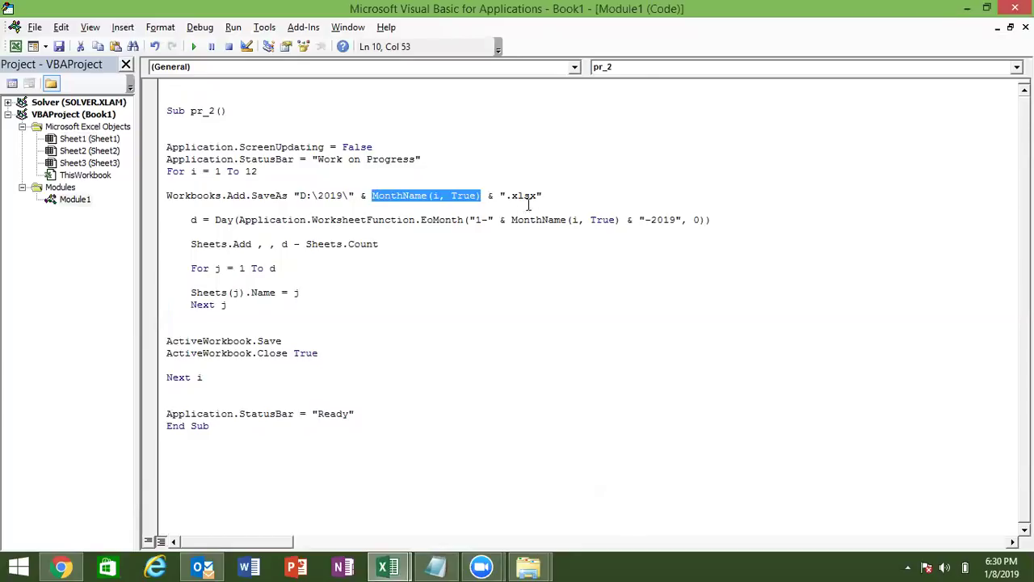
click(466, 221)
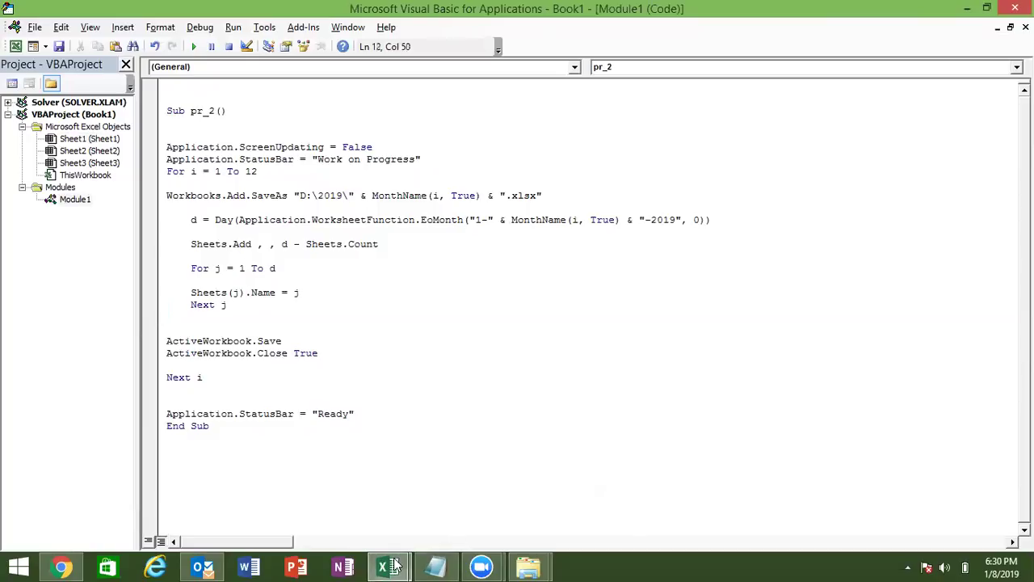
key(alt+F11)
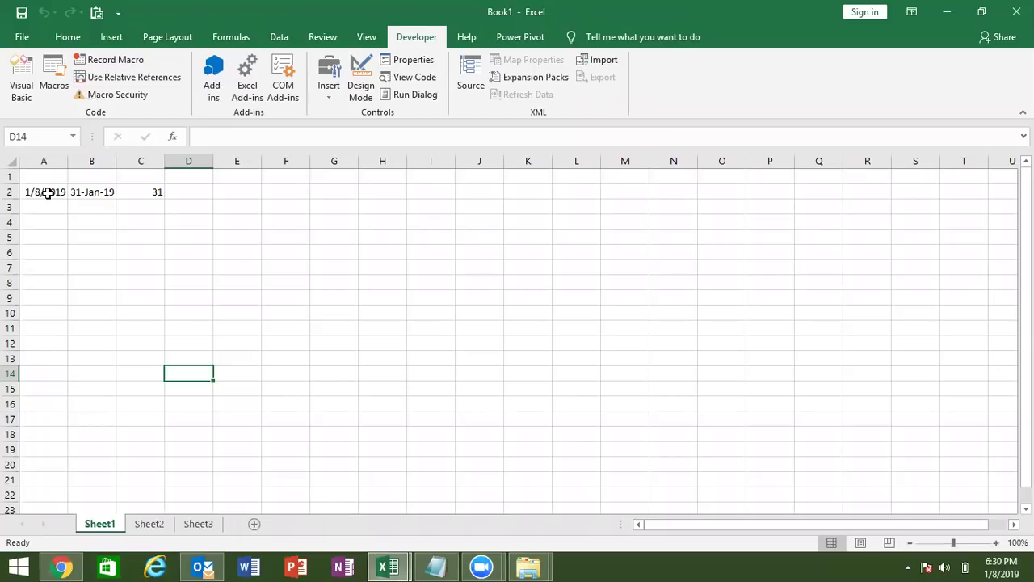
Inspect B2's =EOMONTH(A2,0) and C2's =DAY(B2), then return to the pr_2 code.
double_click(92, 191)
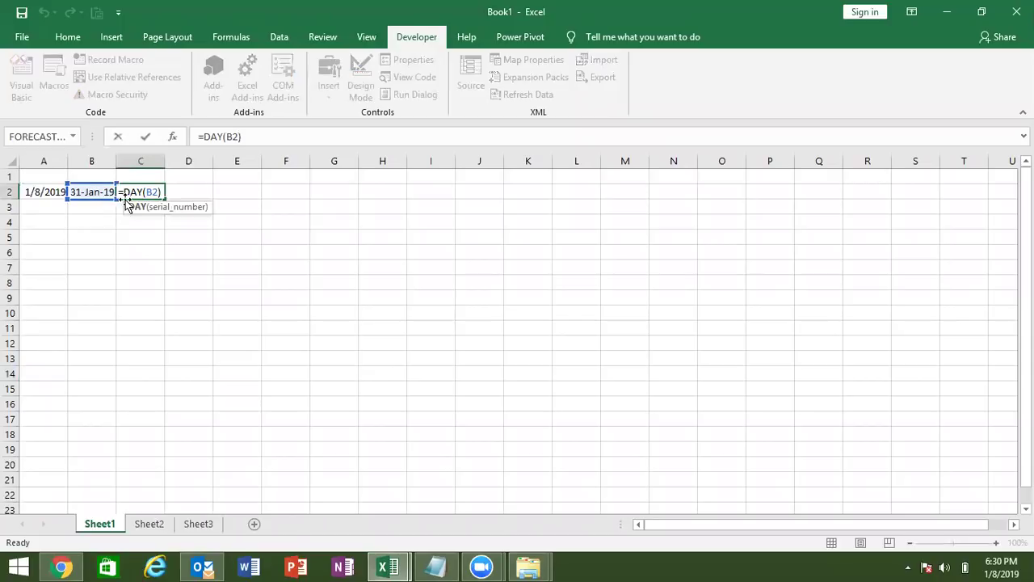
key(ctrl+Return)
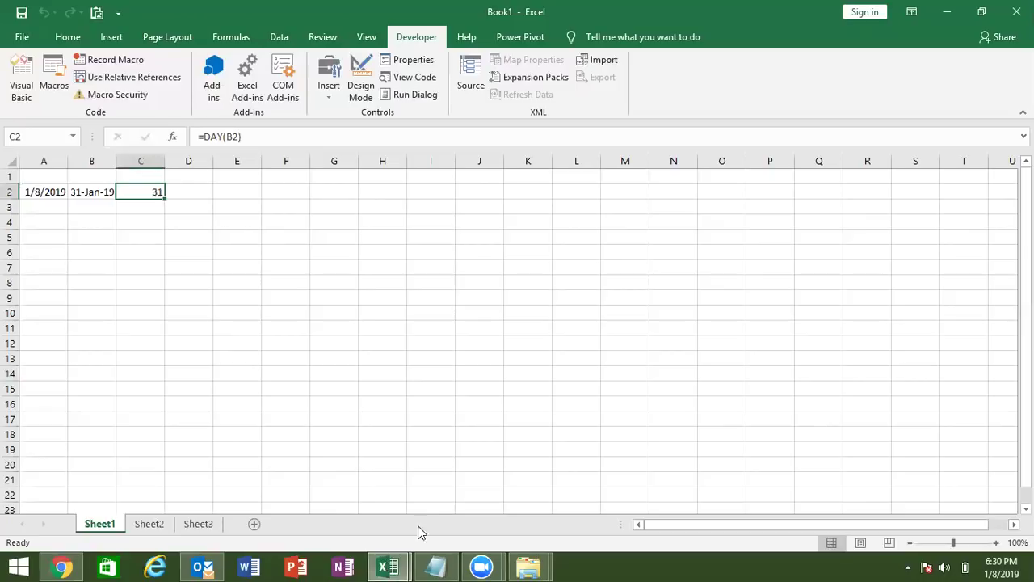
key(super+8)
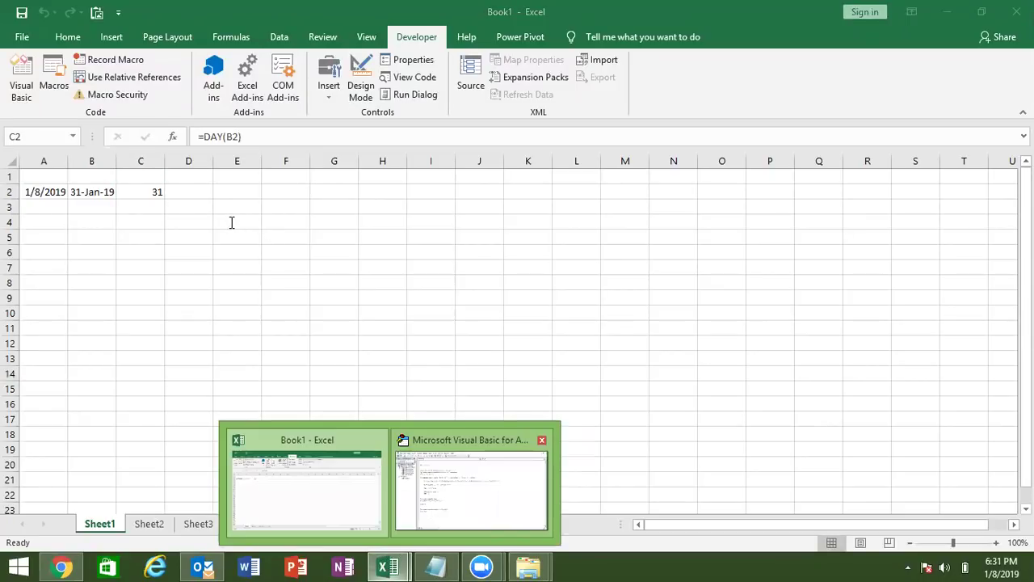
key(super+8)
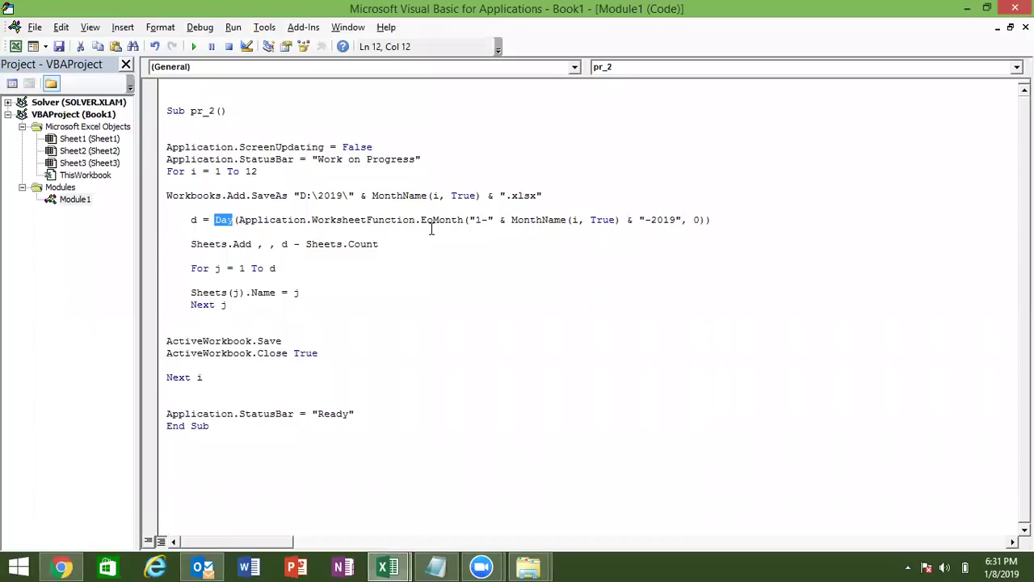
drag(239, 219, 705, 220)
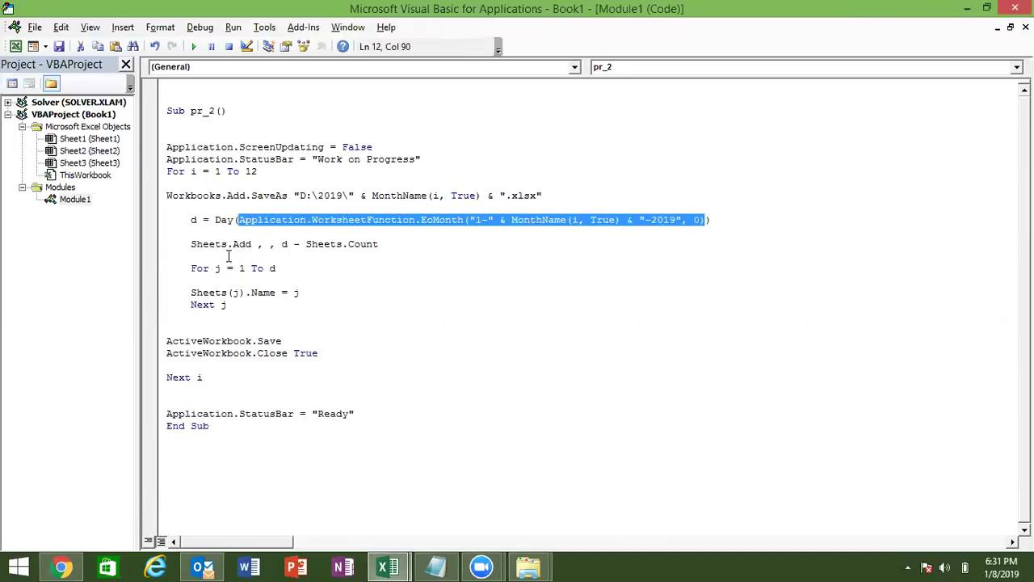
click(214, 220)
drag(283, 214, 714, 220)
double_click(193, 220)
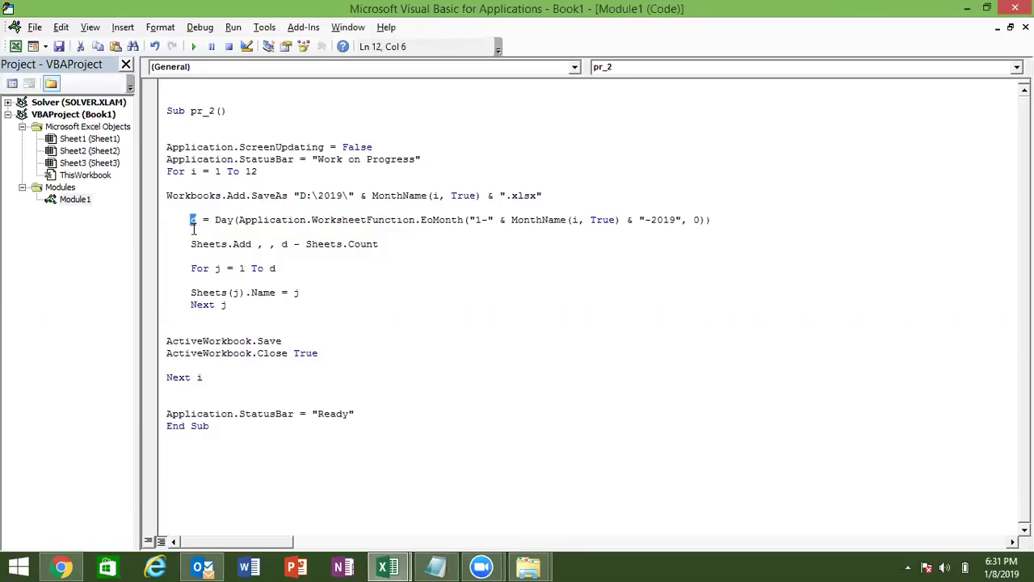
double_click(192, 244)
click(191, 244)
double_click(194, 244)
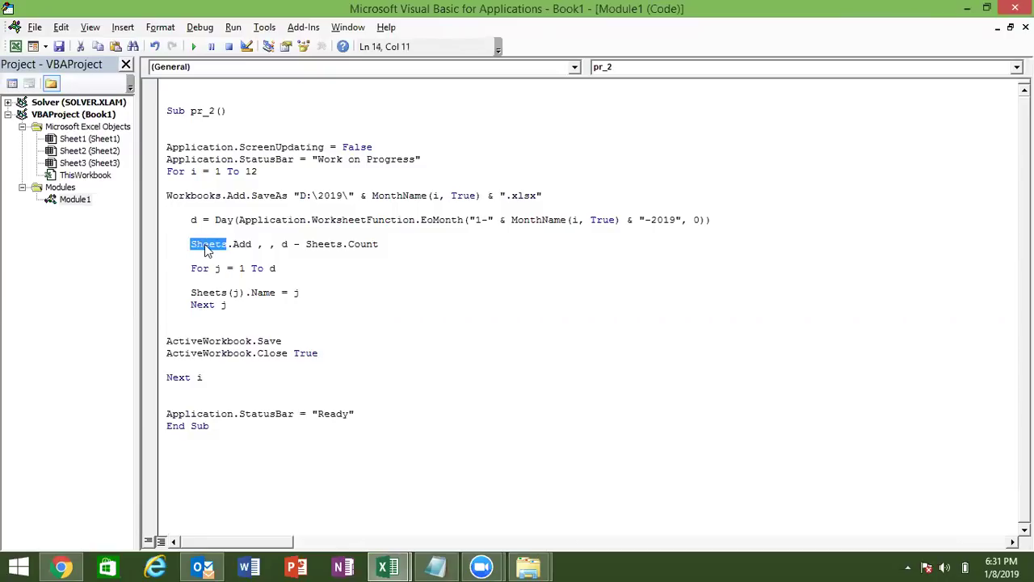
click(253, 244)
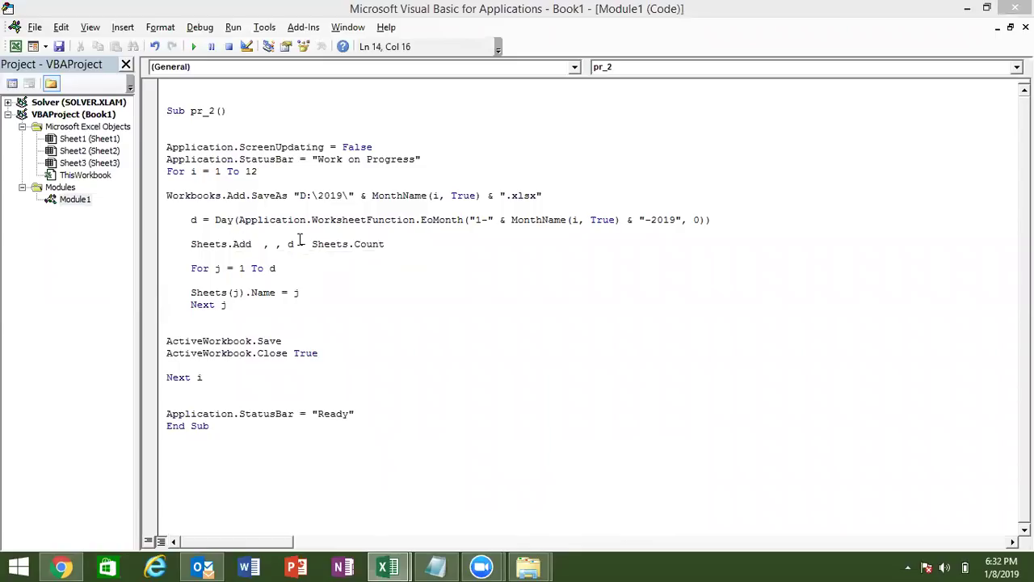
click(301, 243)
drag(301, 243, 388, 243)
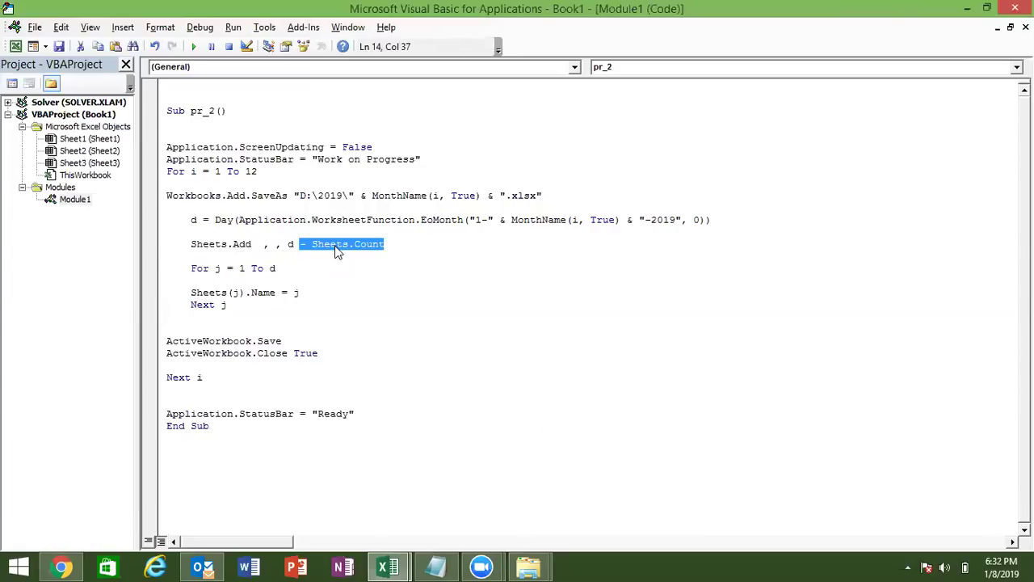
click(260, 280)
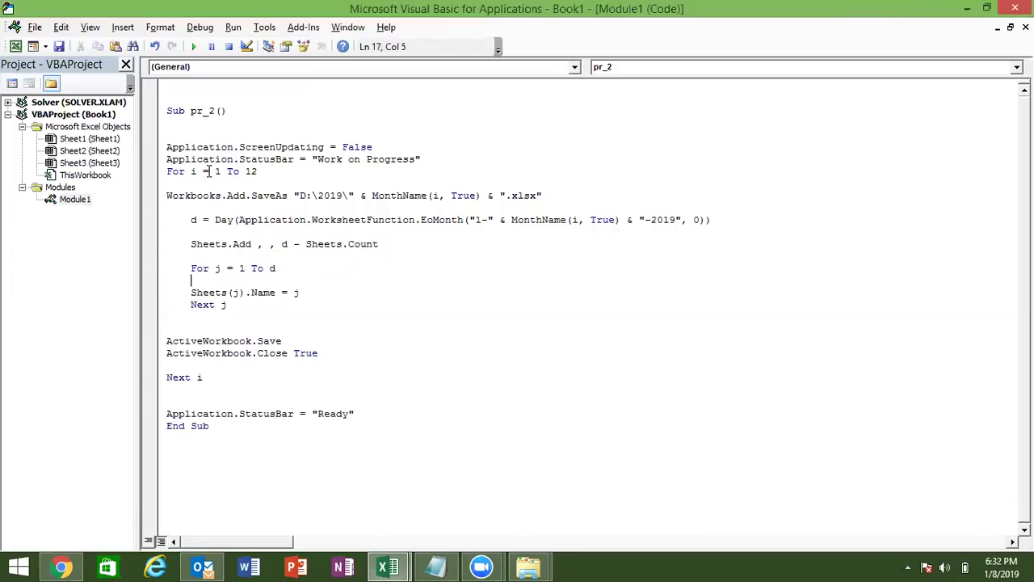
Highlight the j counter, the limit d, and j in Sheets(j).Name = j and Next j.
key(Up)
key(ctrl+Right)
key(shift+Right)
key(End)
key(shift+Left)
double_click(235, 292)
double_click(262, 292)
double_click(296, 292)
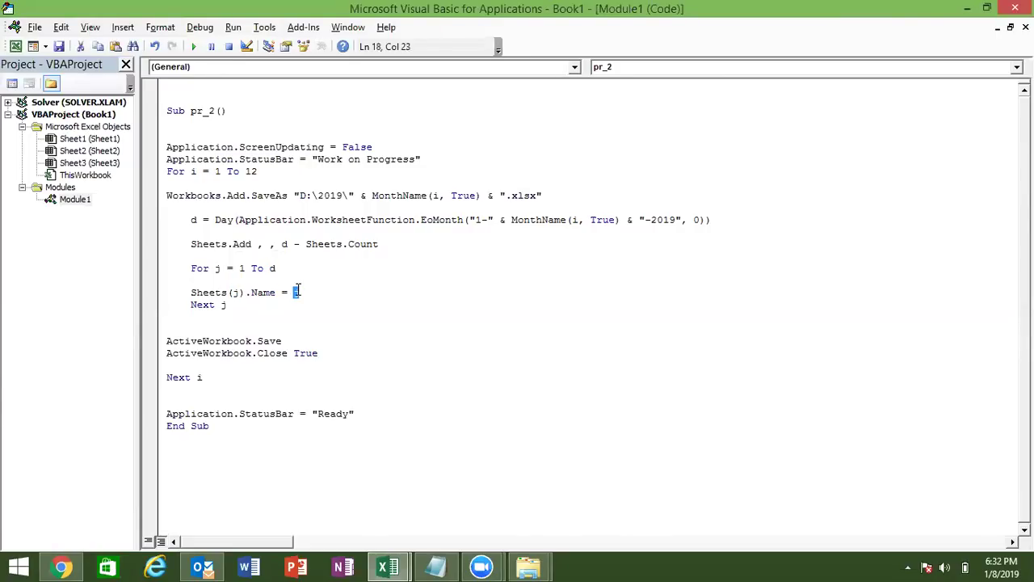
double_click(246, 305)
Highlight the Save and Close lines, then return to the Book1 worksheet.
double_click(273, 341)
double_click(273, 353)
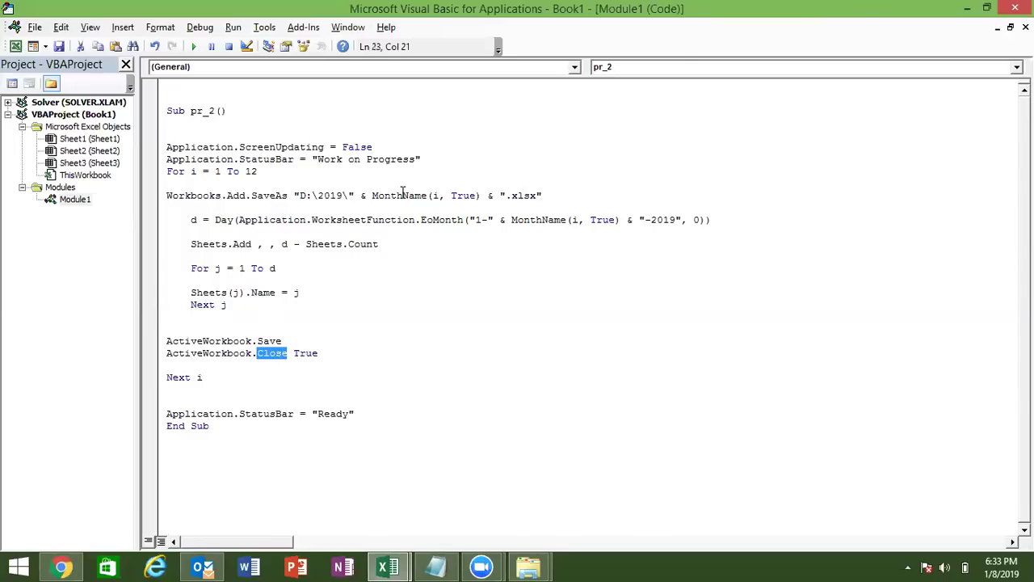
click(402, 195)
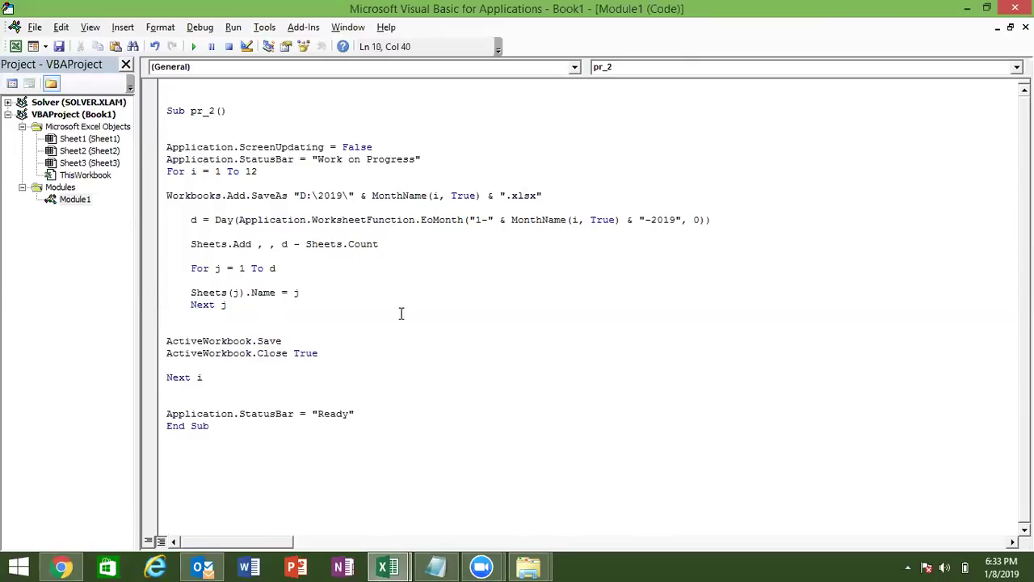
click(371, 399)
key(alt+Tab)
key(alt+Tab)
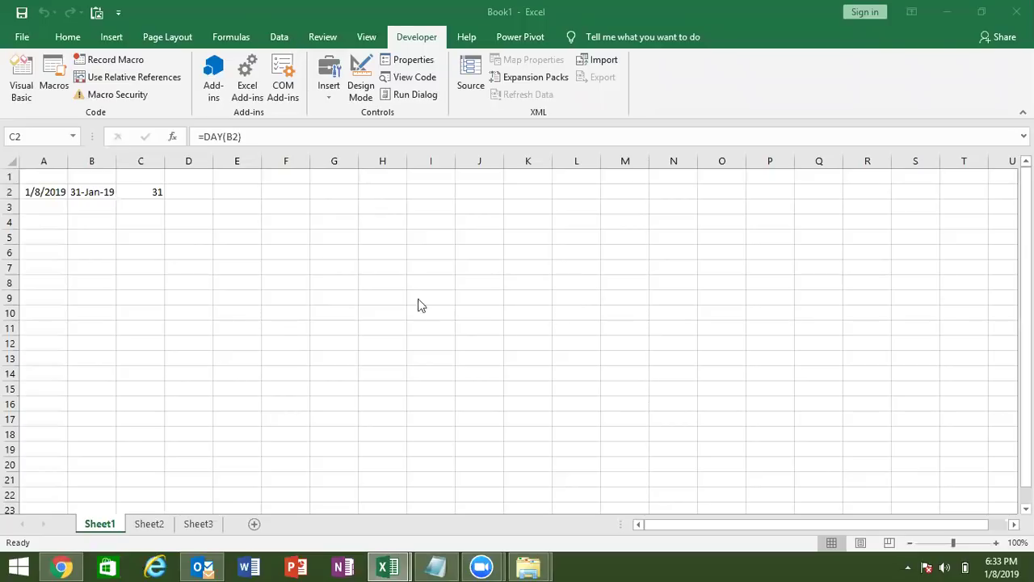
Draw a second form button at I2 and assign it the pr_2 macro.
click(137, 148)
click(121, 77)
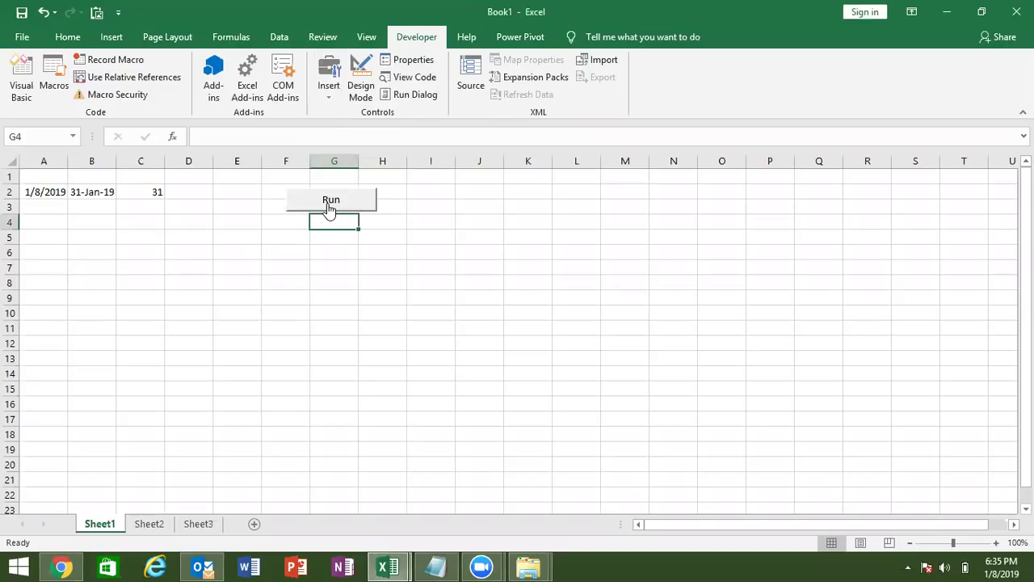
click(333, 100)
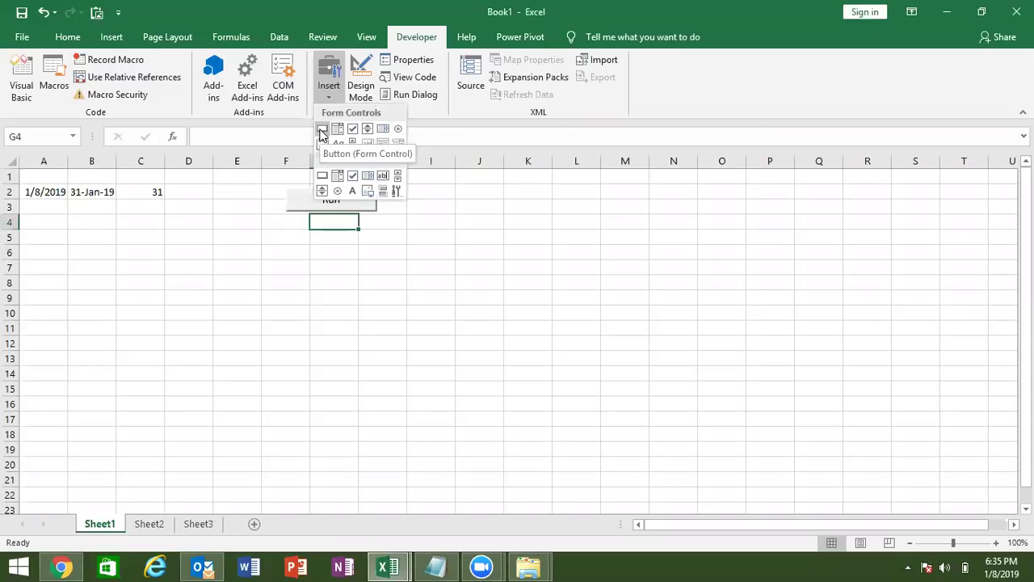
click(321, 131)
drag(405, 191, 474, 213)
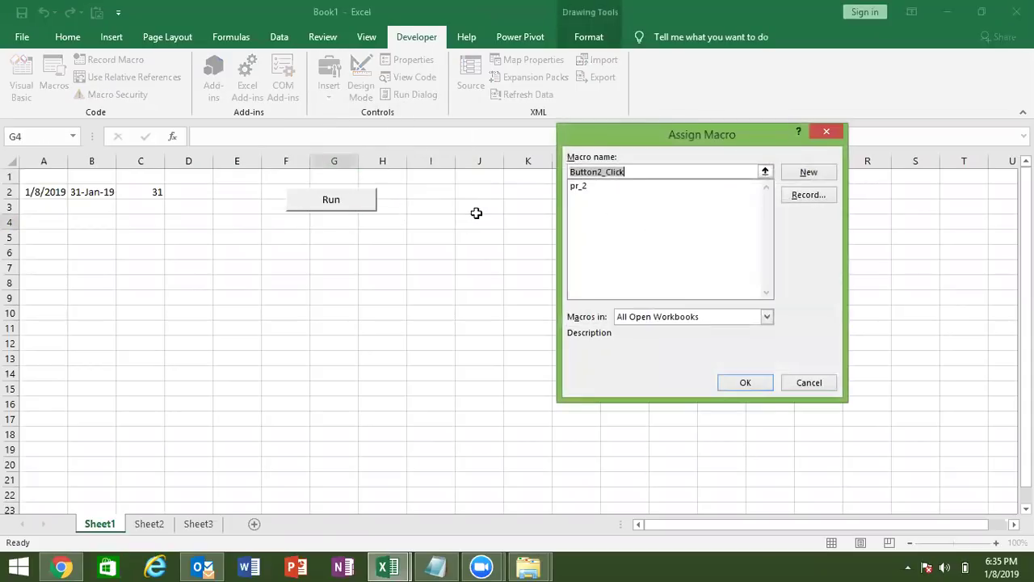
click(580, 188)
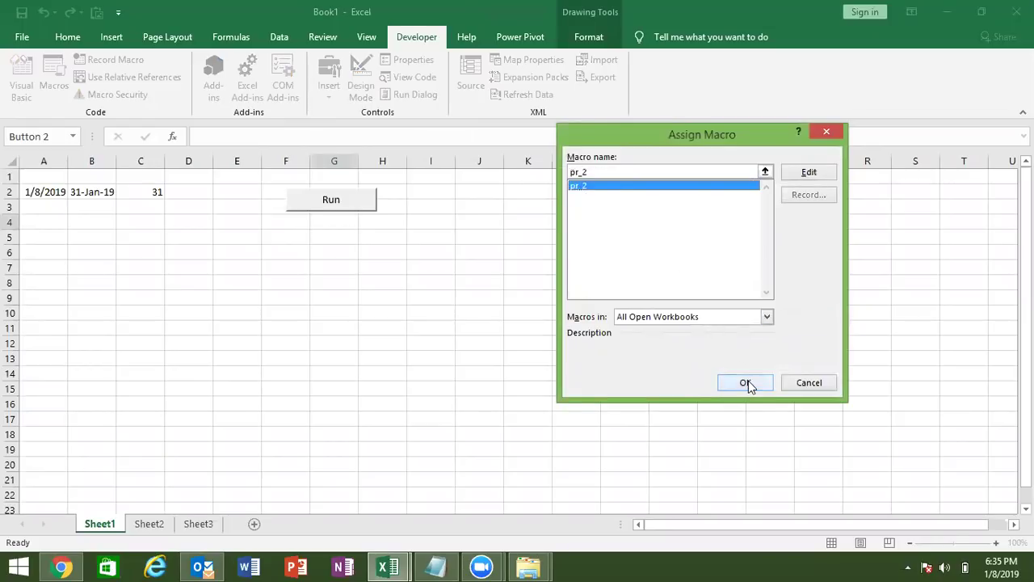
click(745, 383)
click(749, 384)
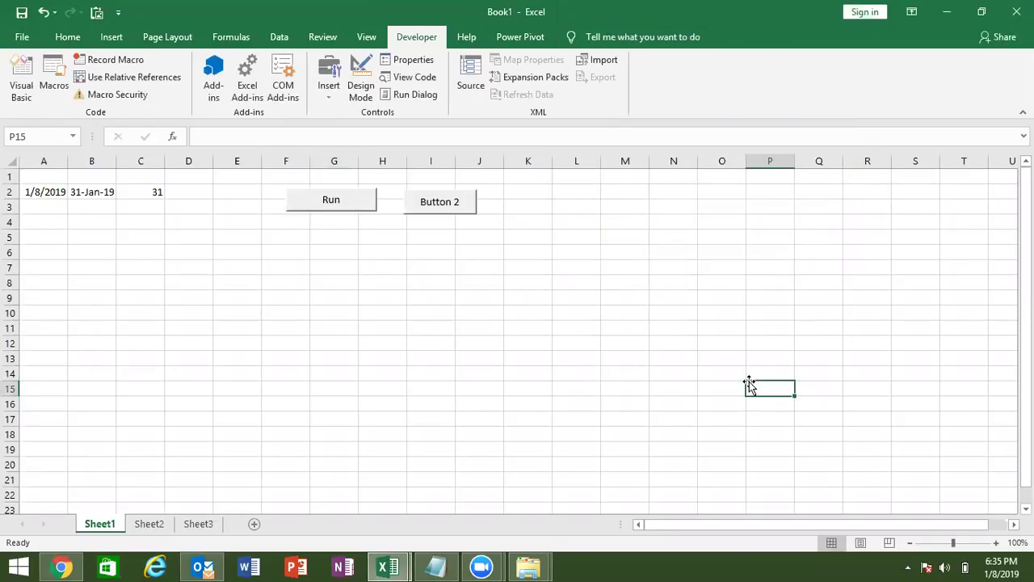
Replace the second button's 'Button 2' caption with 'Run'.
right_click(457, 206)
click(454, 202)
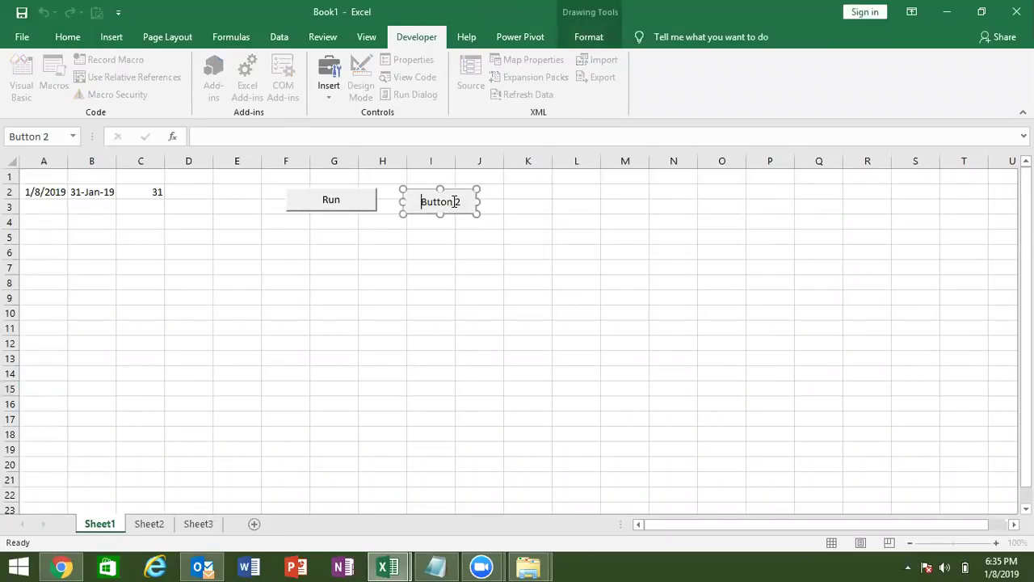
key(Delete)
key(Delete)
key(Delete)
key(Delete)
text(Run)
click(416, 236)
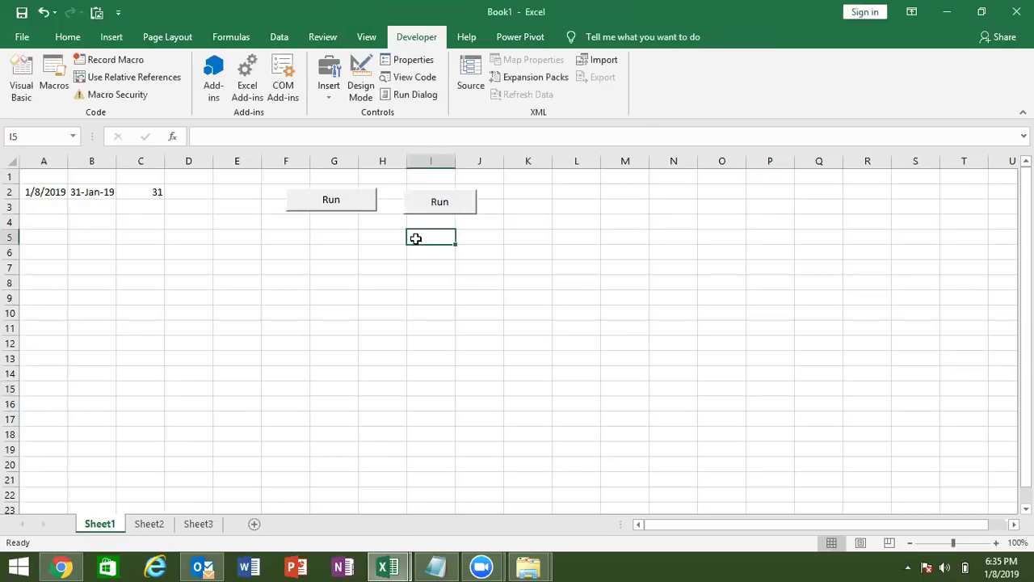
Insert a rounded rectangle across columns K to M in row 2 with the text 'Run'.
click(120, 35)
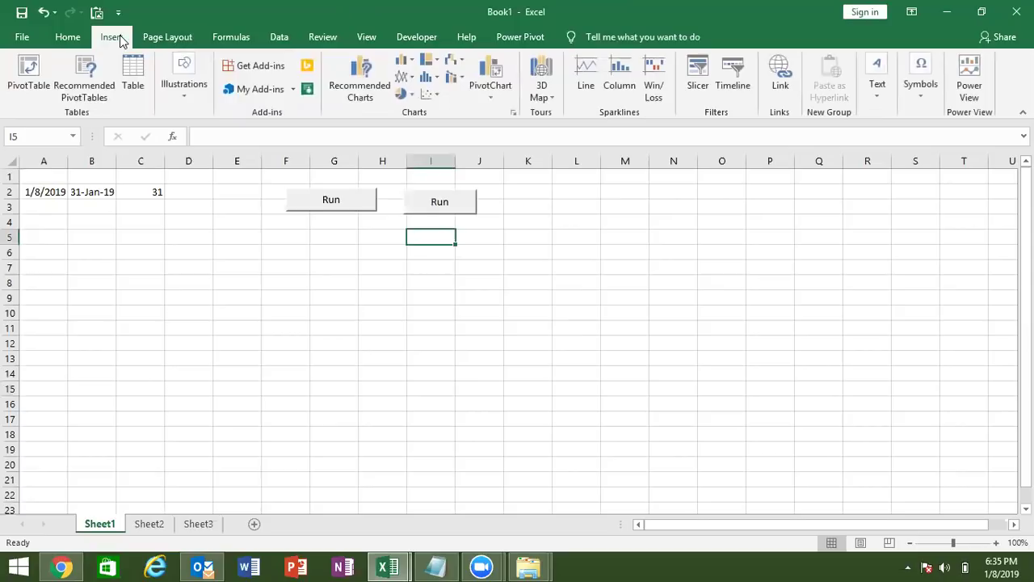
click(186, 96)
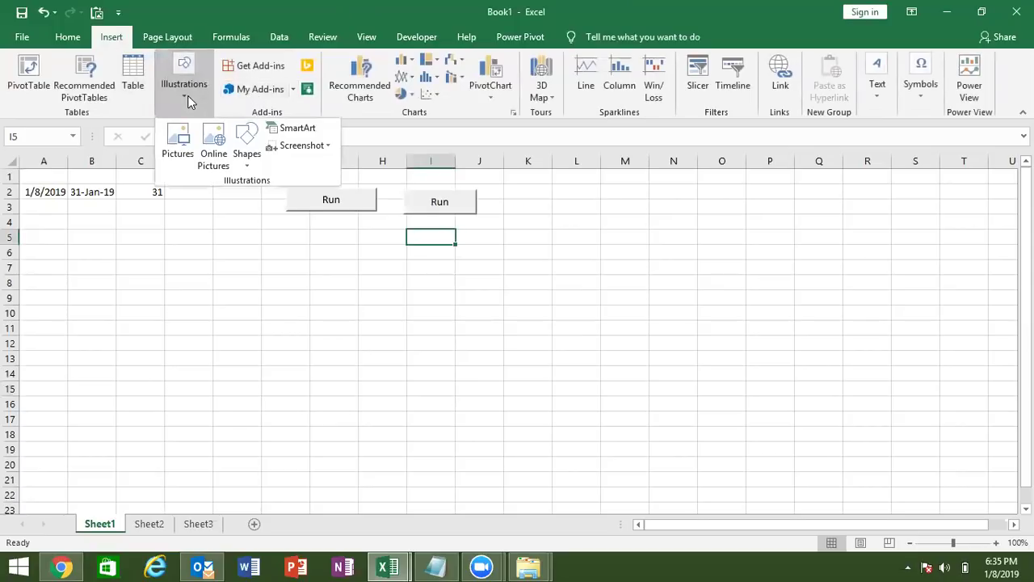
click(244, 154)
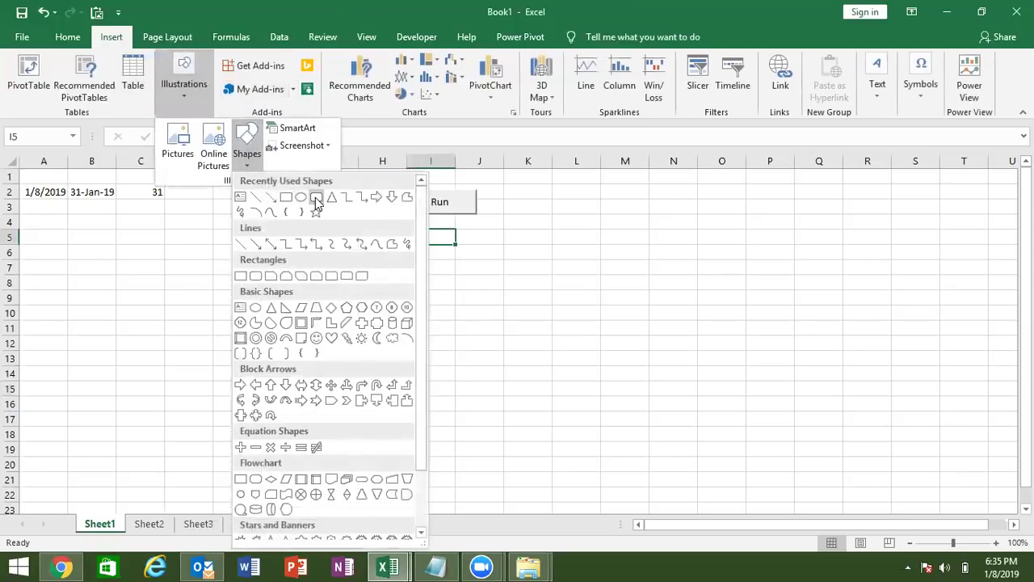
click(315, 197)
drag(527, 185, 639, 212)
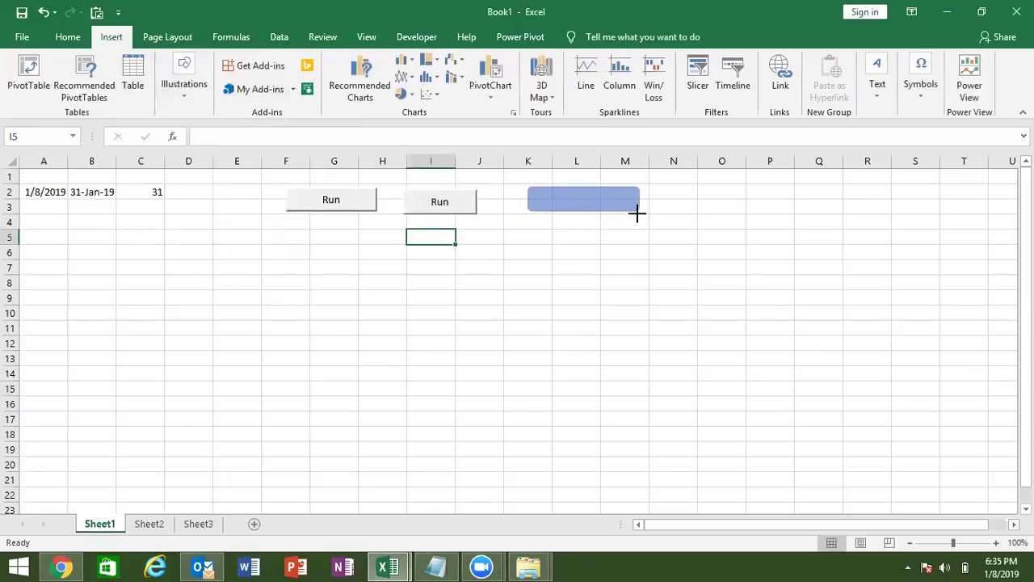
text(Run)
click(611, 240)
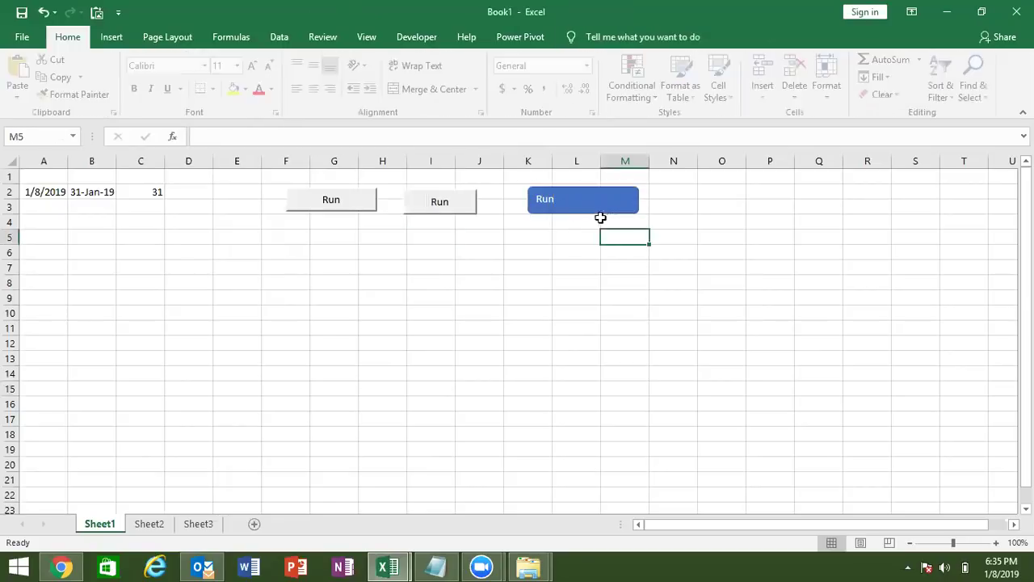
Narrow the blue Run shape to about half its width, 0.37" by 0.55".
click(626, 205)
drag(639, 200, 568, 207)
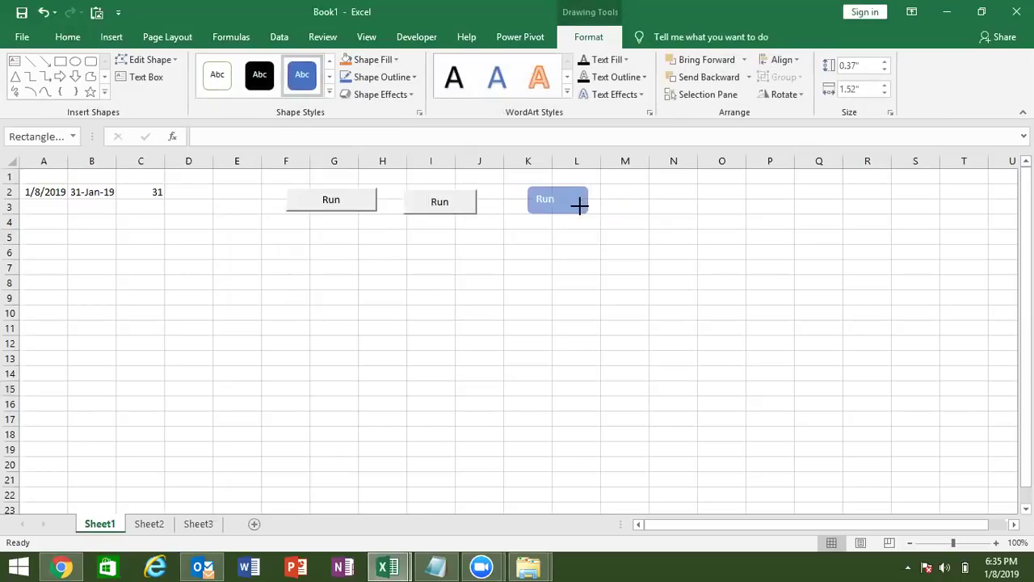
click(549, 253)
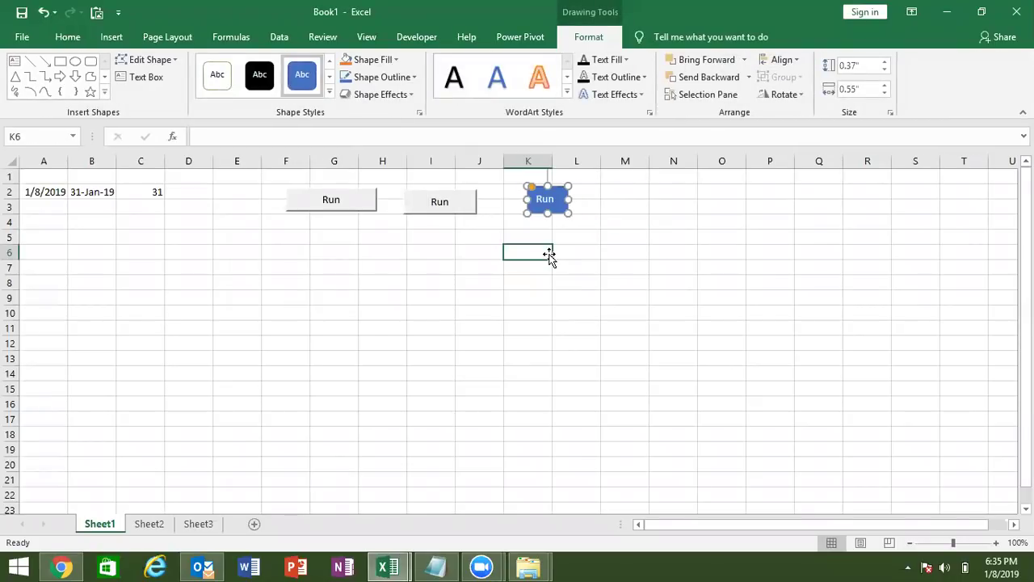
click(547, 215)
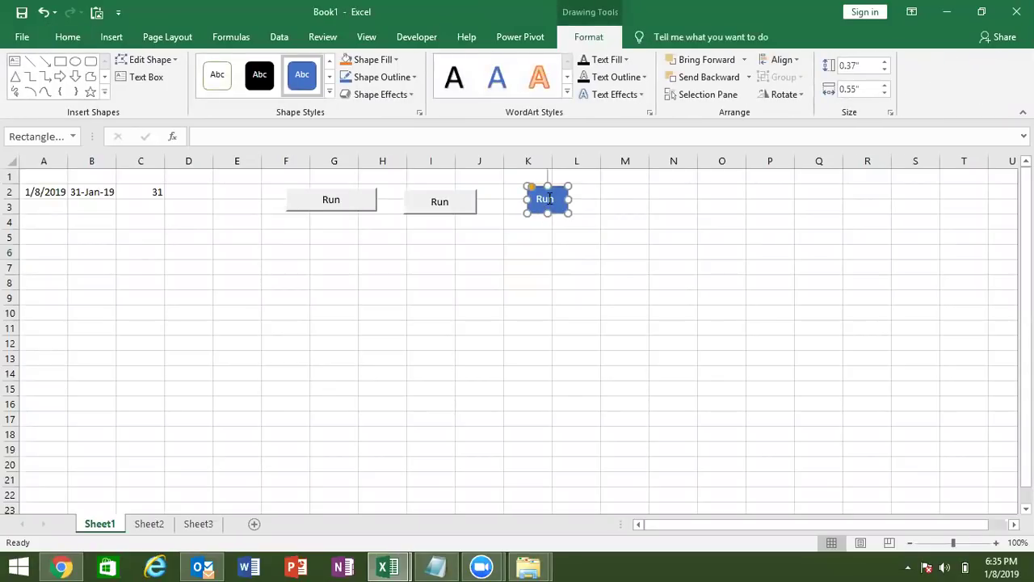
right_click(560, 214)
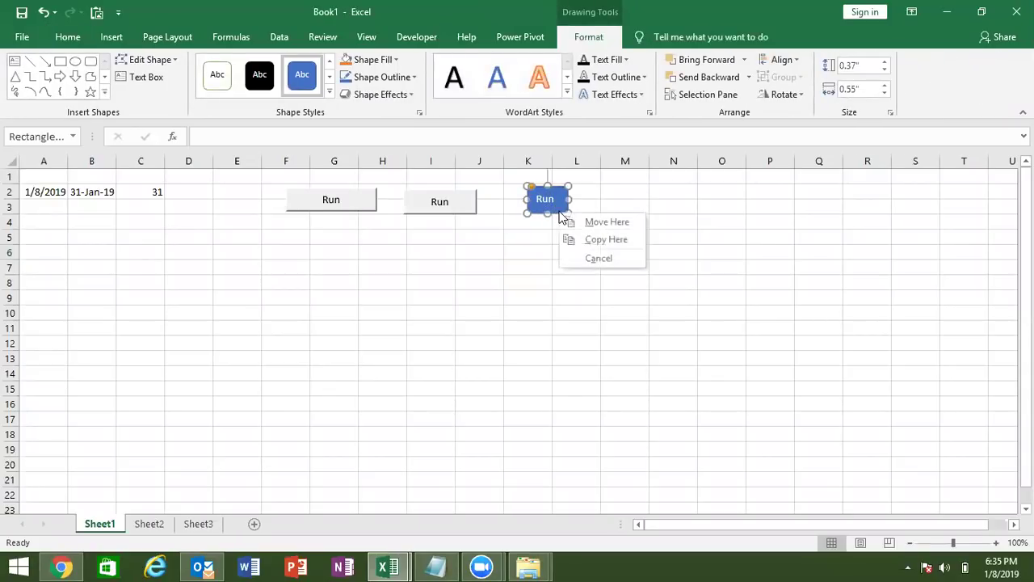
click(524, 238)
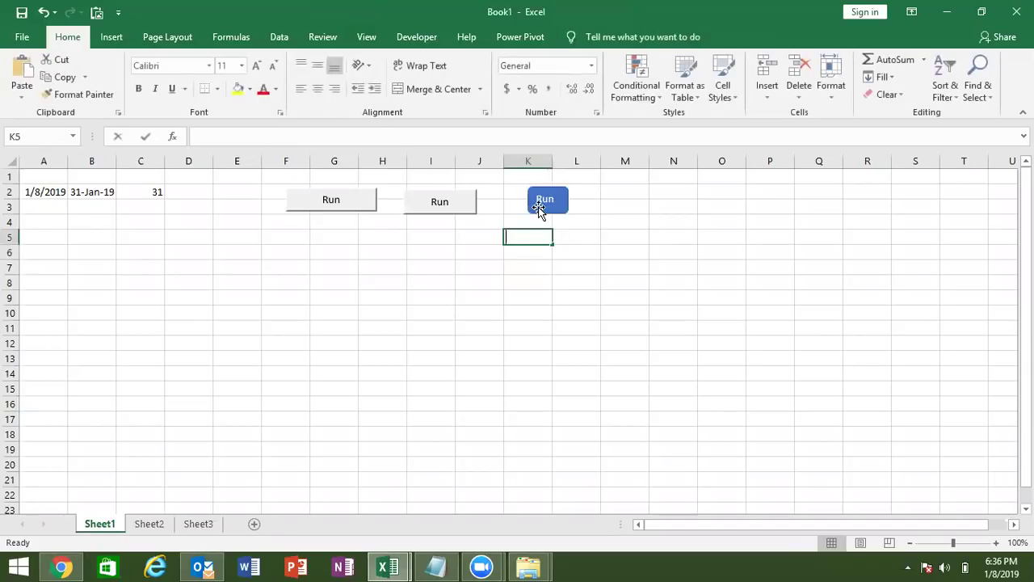
Assign the pr_2 macro to the blue Run shape through Assign Macro.
right_click(541, 210)
click(632, 437)
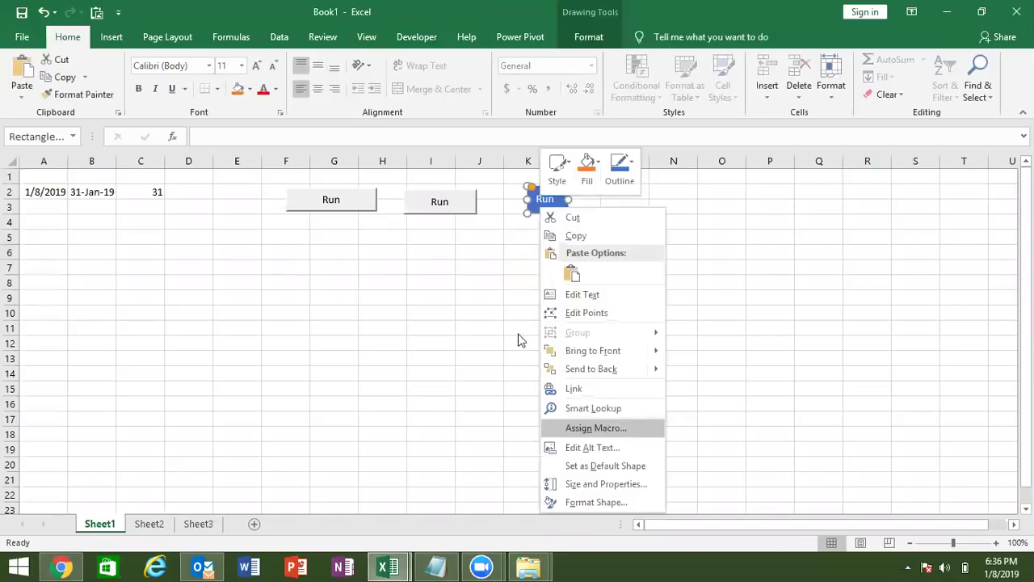
click(683, 534)
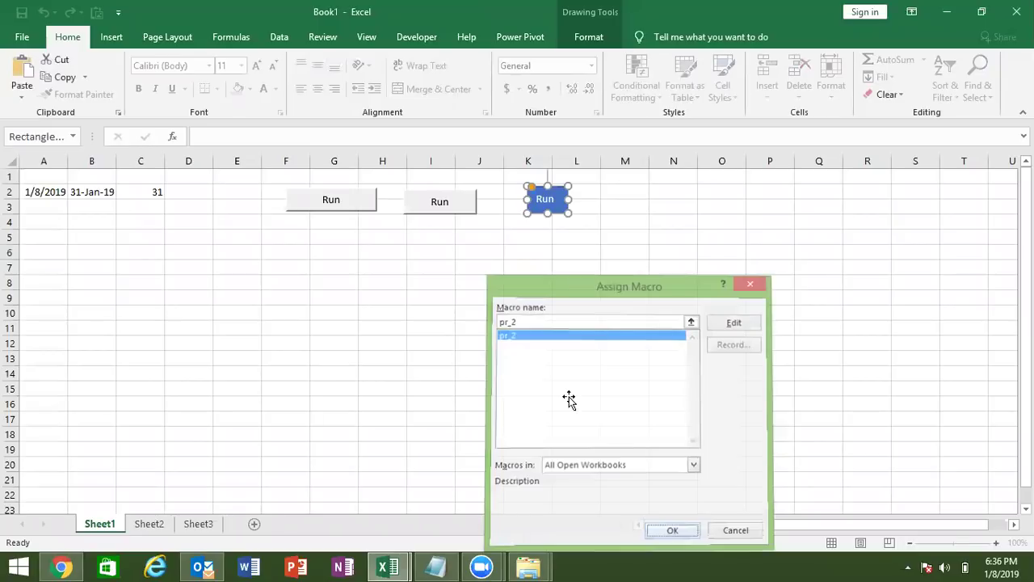
click(570, 400)
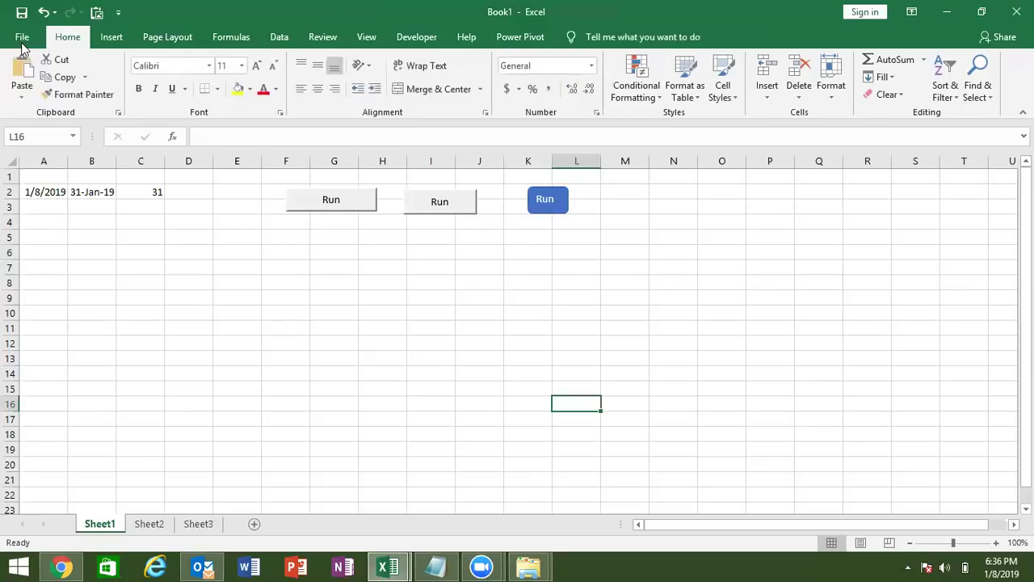
Save the workbook as 'Sheet Project -1', an Excel Macro-Enabled Workbook, in D:\DVD\VBA.
key(ctrl+s)
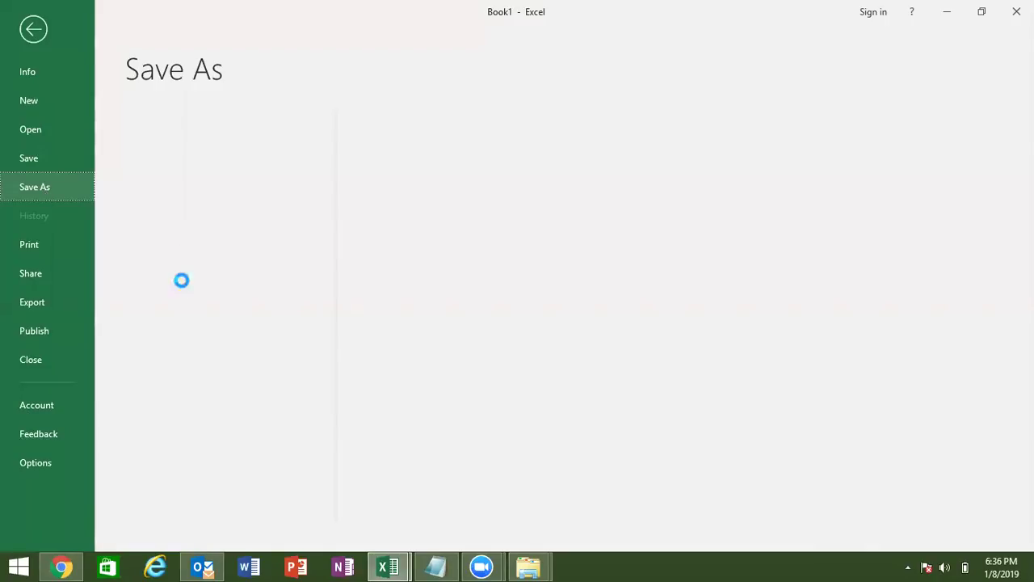
key(F12)
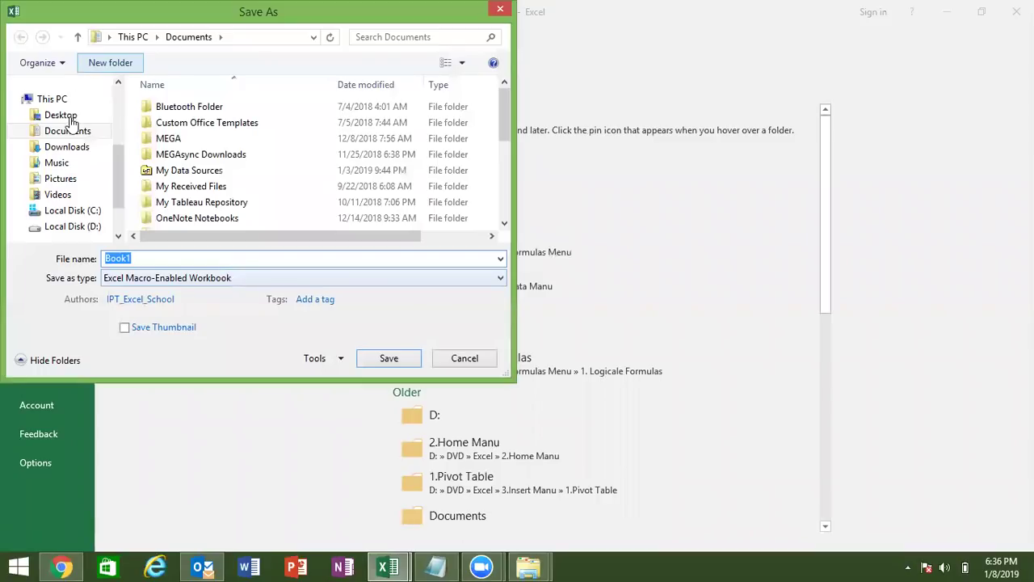
click(62, 115)
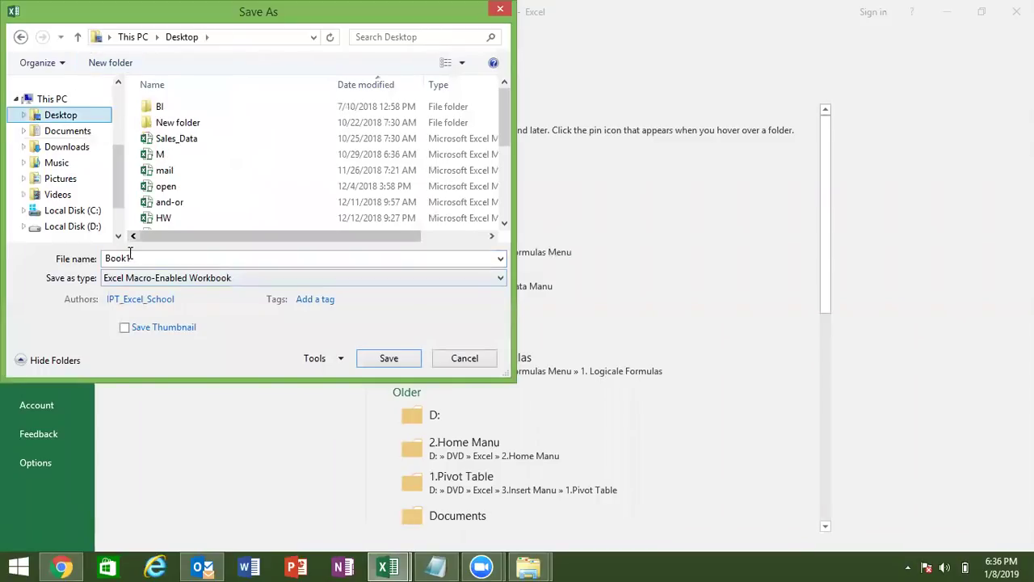
click(81, 225)
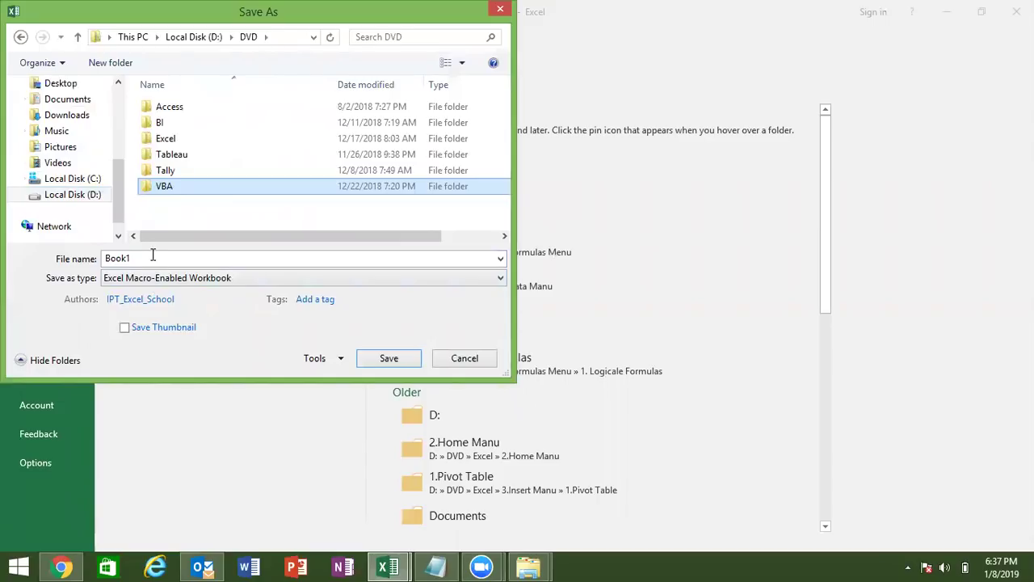
key(Return)
text(?/shee)
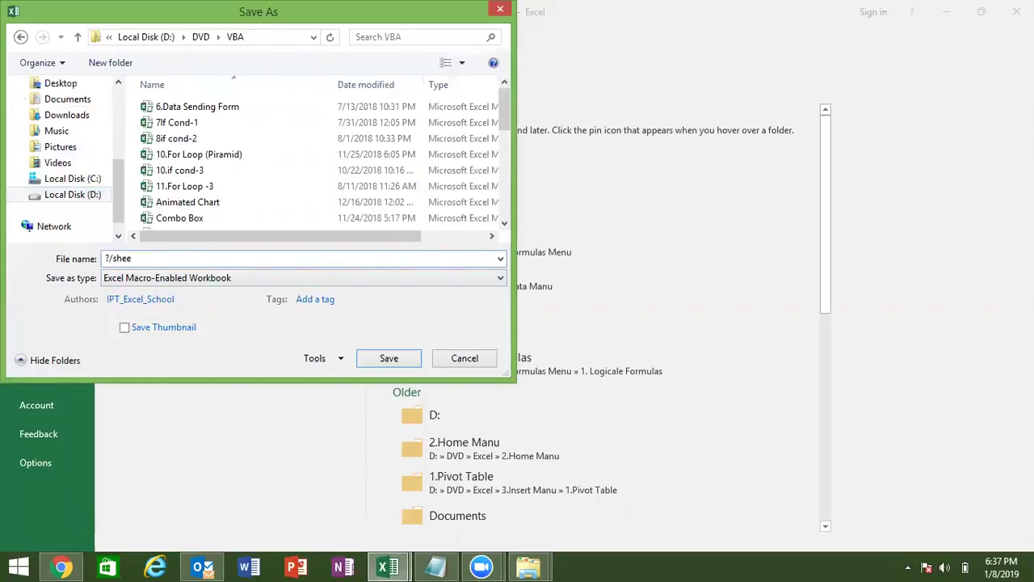
key(BackSpace)
key(BackSpace)
key(BackSpace)
key(BackSpace)
text(Sheet)
text( Project -1)
click(383, 358)
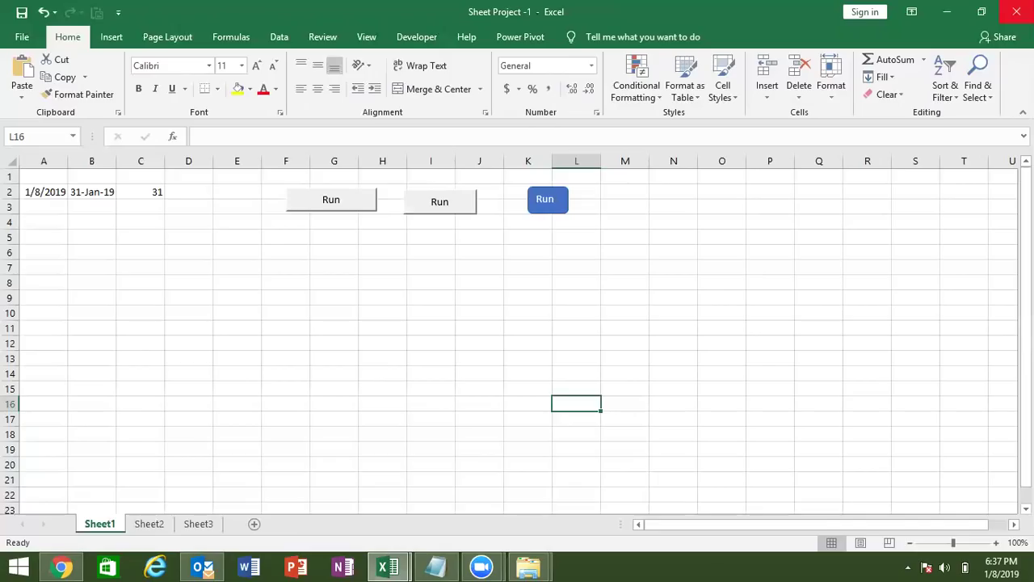
key(alt+Tab)
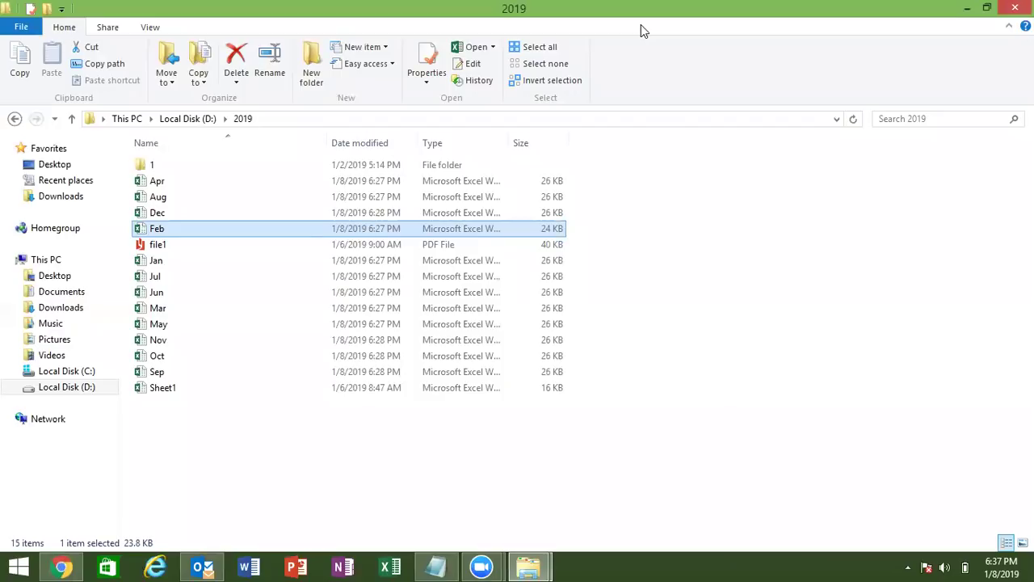